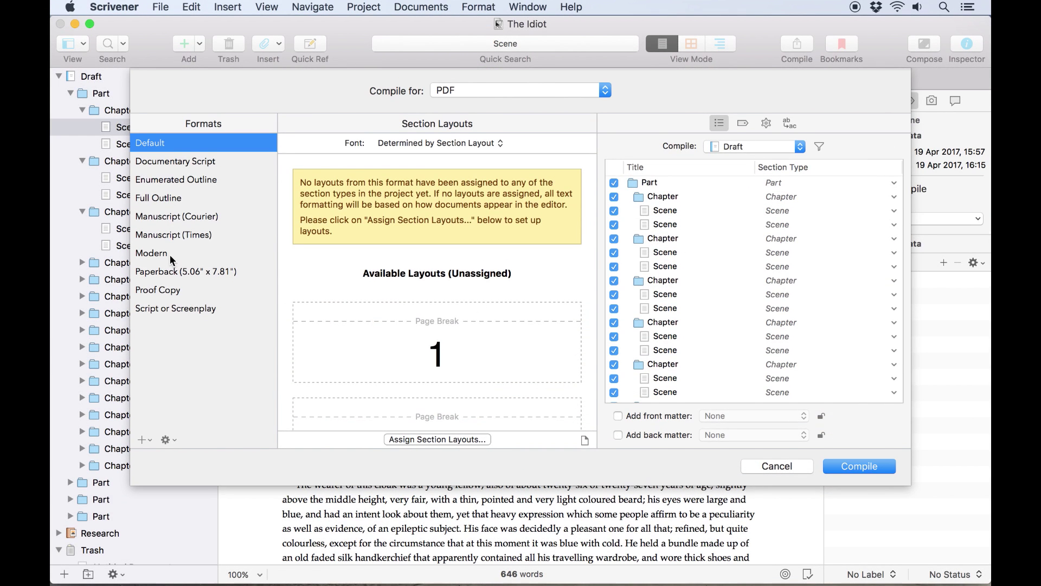
# - Preview the Modern, Paperback and Manuscript (Times) compile formats and glance at the add-format options
pyautogui.click(169, 253)
pyautogui.click(171, 271)
pyautogui.click(169, 254)
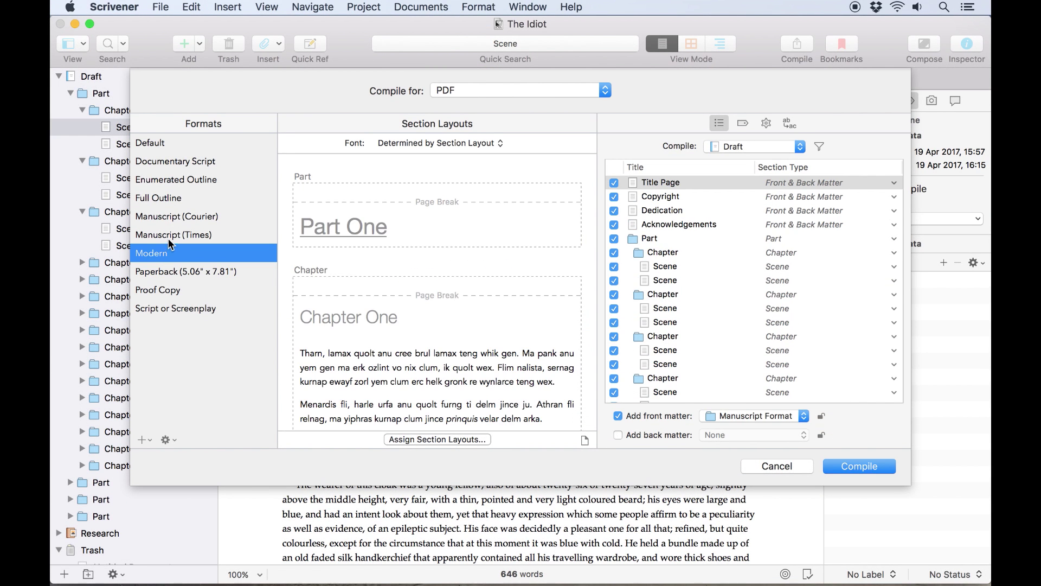
pyautogui.click(170, 236)
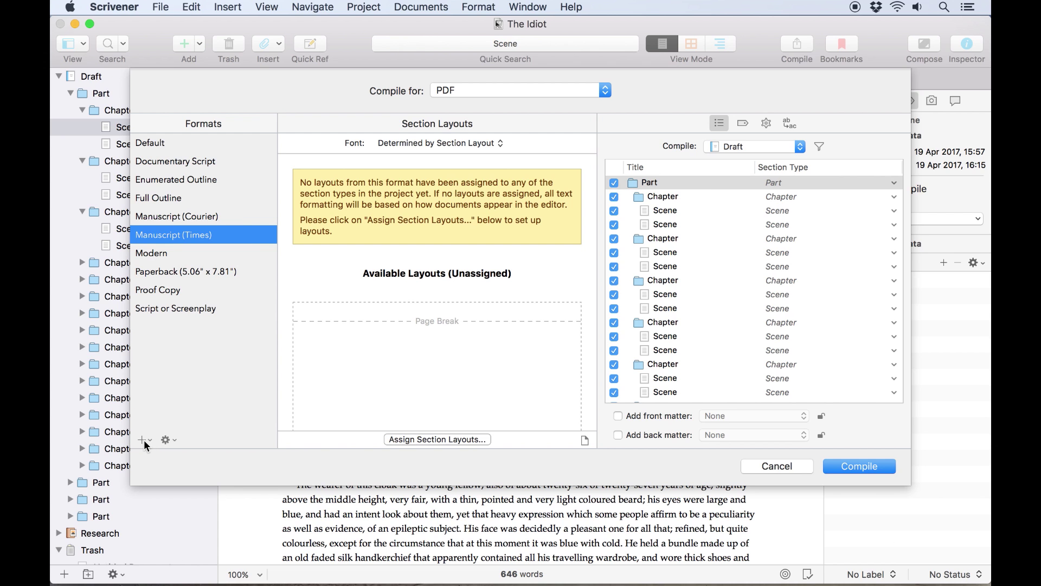
pyautogui.click(145, 439)
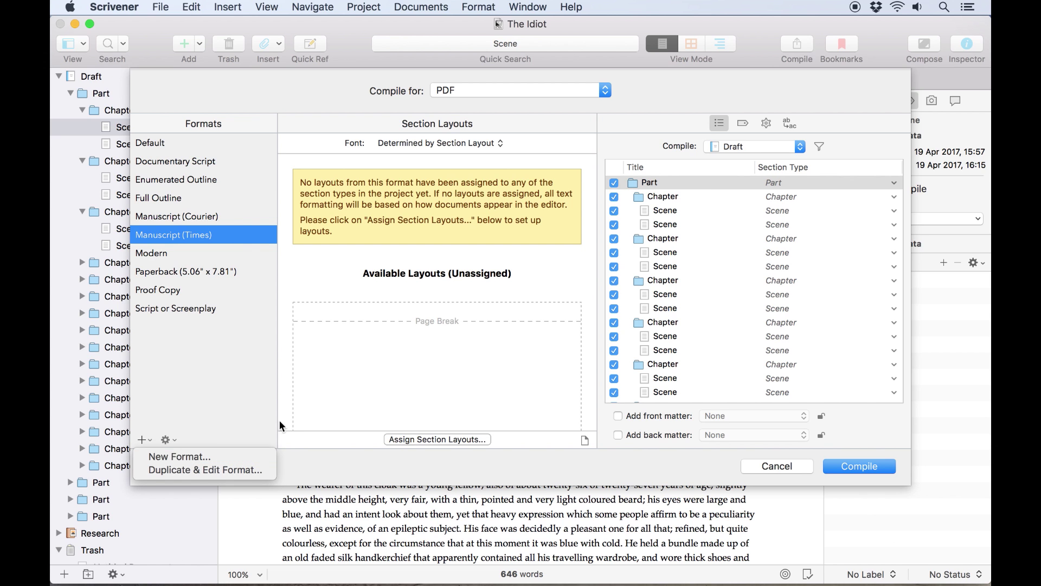
pyautogui.click(770, 466)
# - Close Compile and browse the first chapter's outline and its opening scene
pyautogui.click(770, 466)
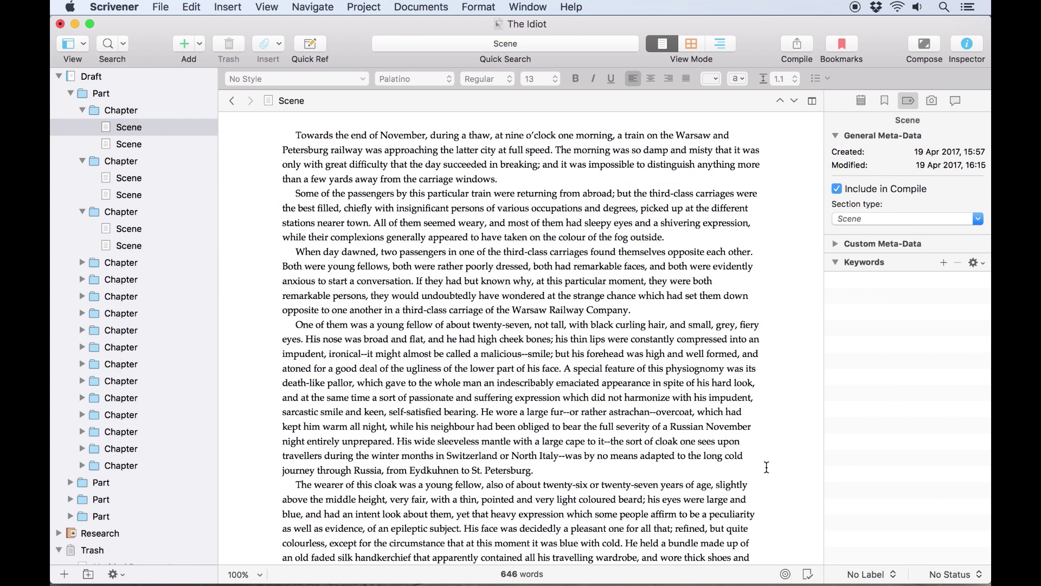
pyautogui.click(122, 111)
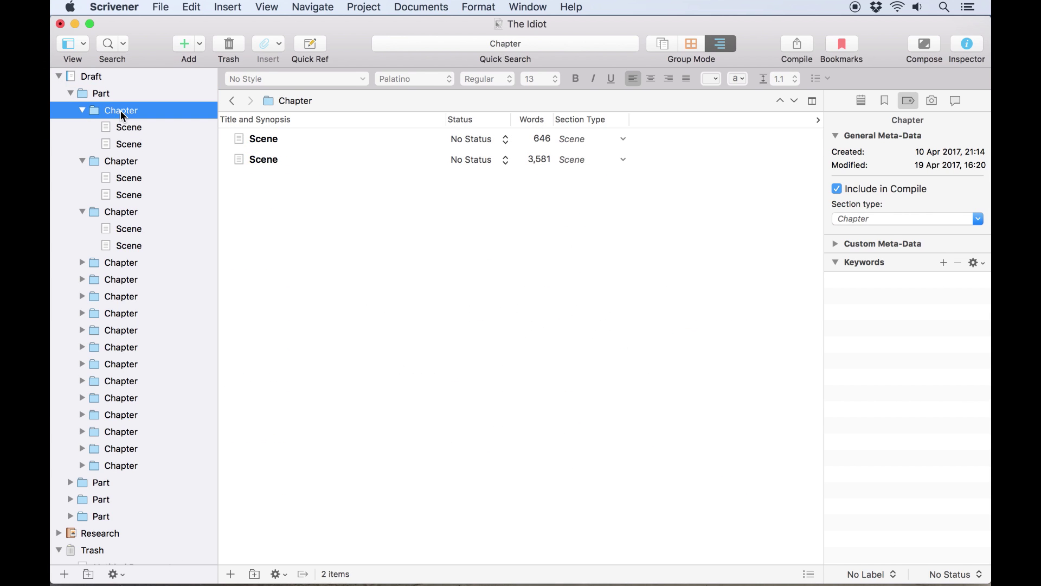
pyautogui.click(134, 129)
pyautogui.scroll(-10, 132, 166)
# - Look through the front-matter Title Page and Dedication, ending on Acknowledgements
pyautogui.click(124, 439)
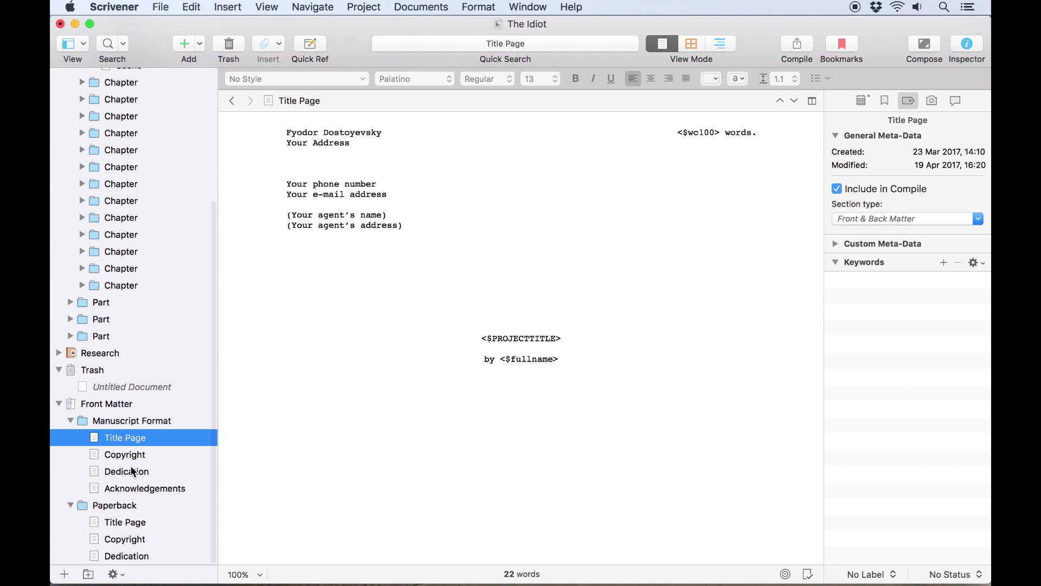
pyautogui.click(136, 472)
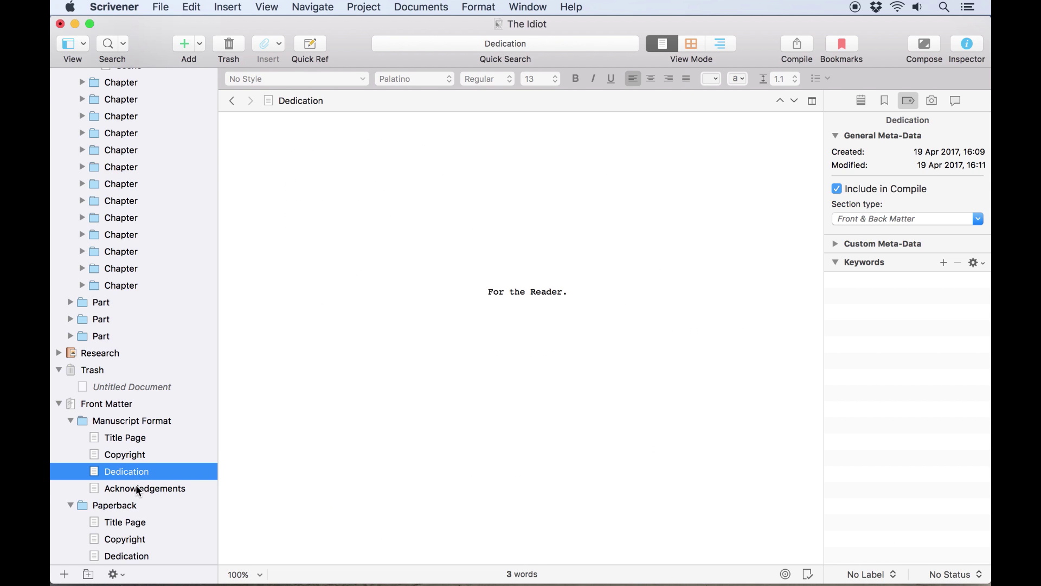
pyautogui.click(138, 489)
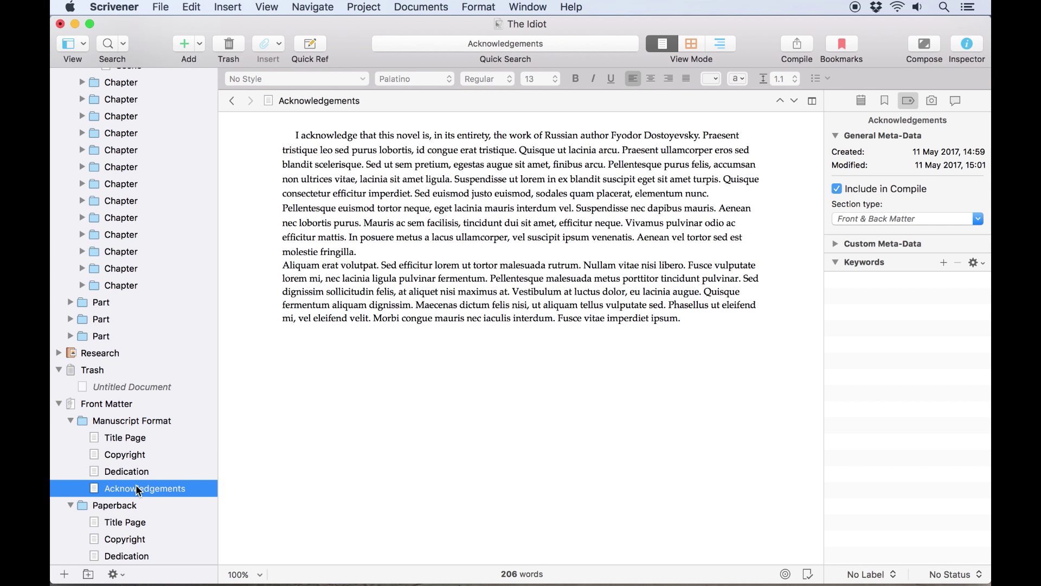
pyautogui.scroll(5, 117, 190)
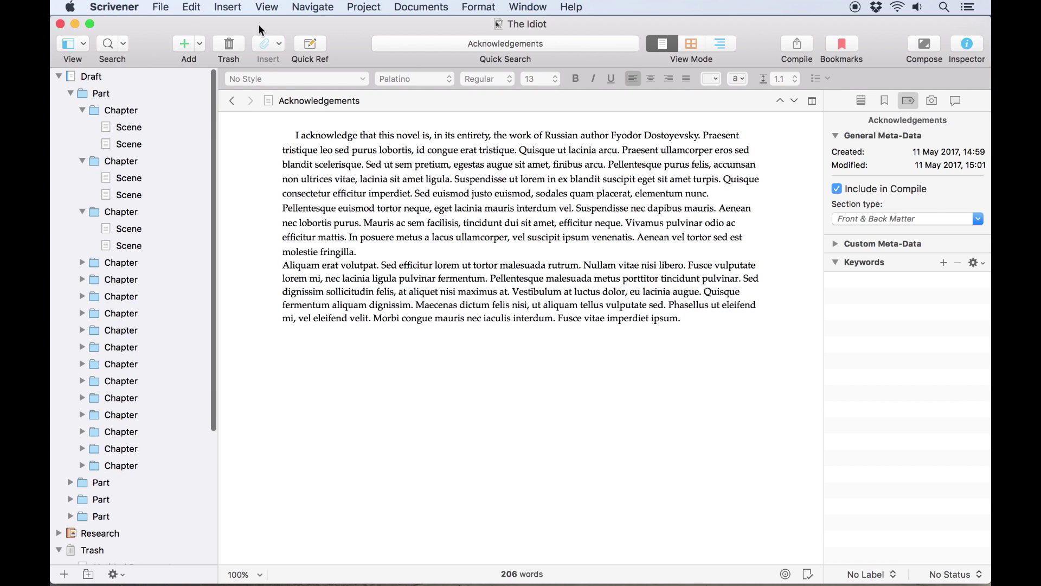
# - Inspect the Part and Chapter section types in Project Settings
pyautogui.click(418, 7)
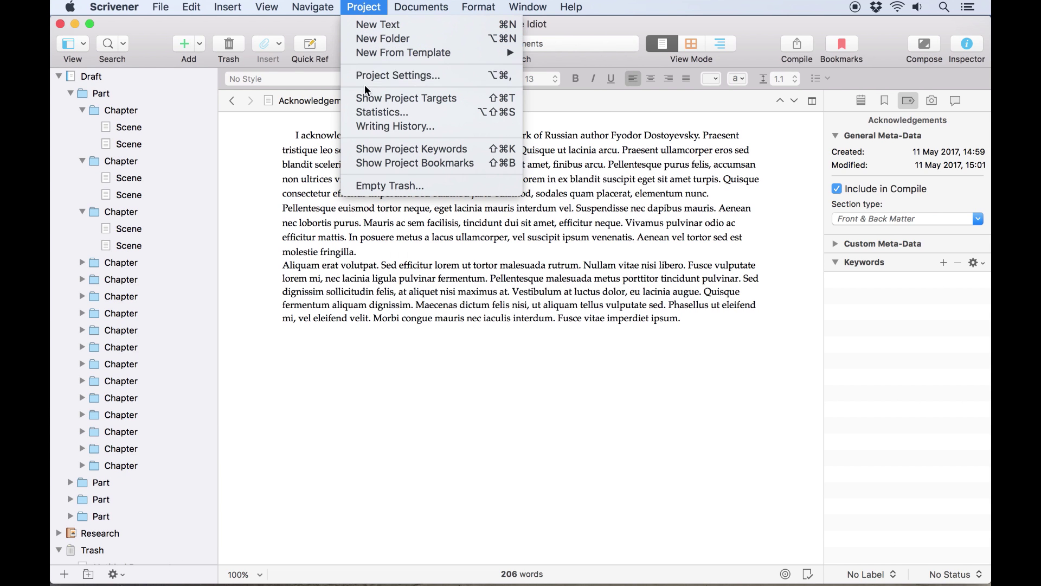
pyautogui.click(369, 79)
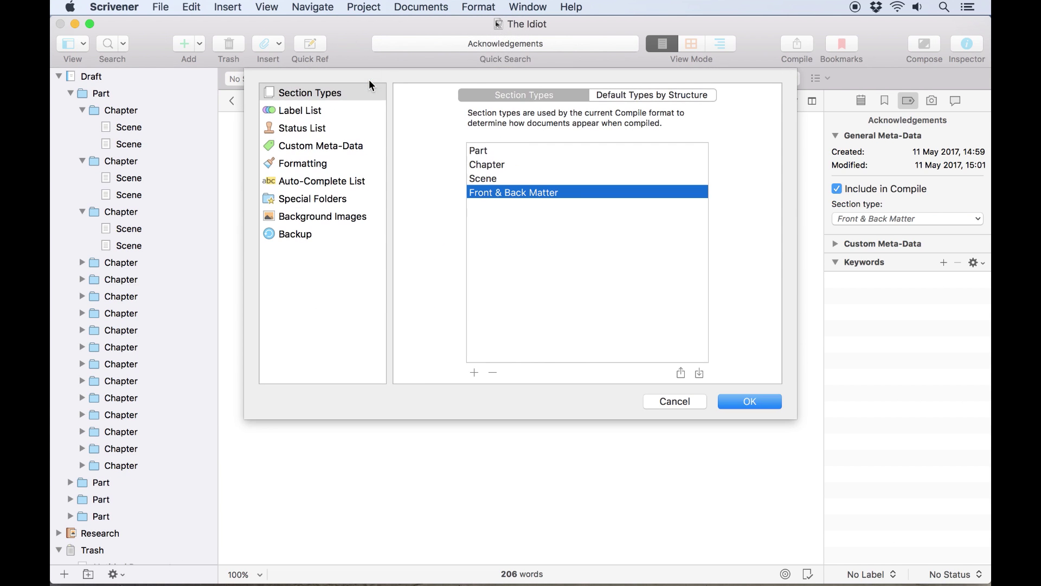
pyautogui.click(557, 151)
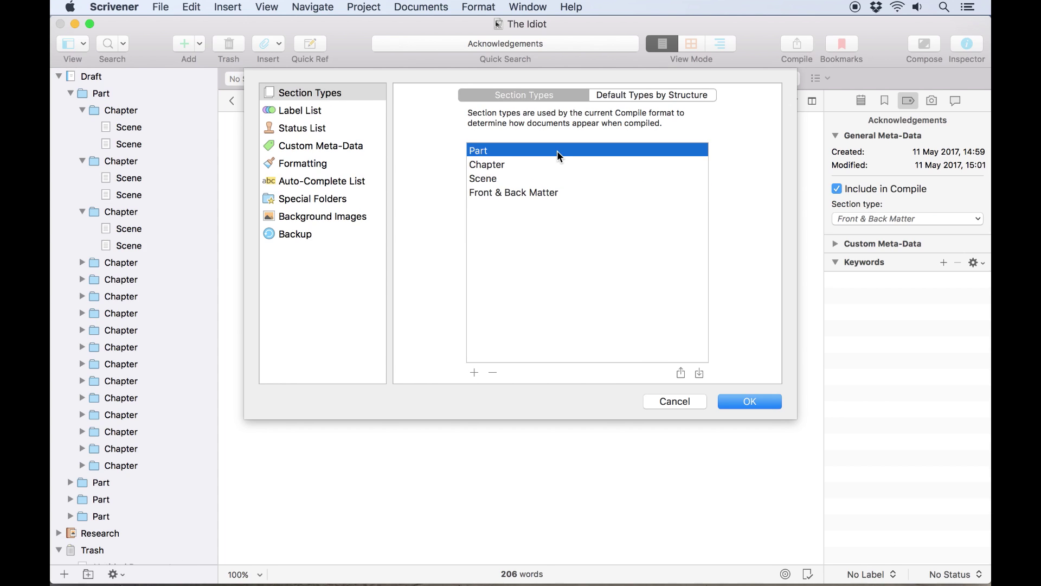
pyautogui.click(581, 163)
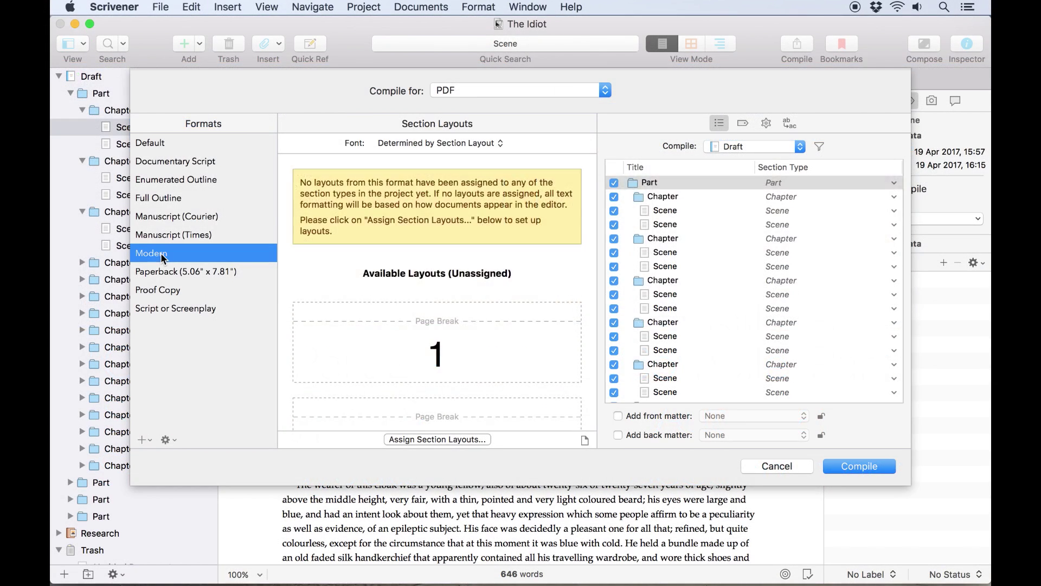
# - Duplicate the Paperback format with Duplicate & Edit Format and save the copy
pyautogui.click(161, 253)
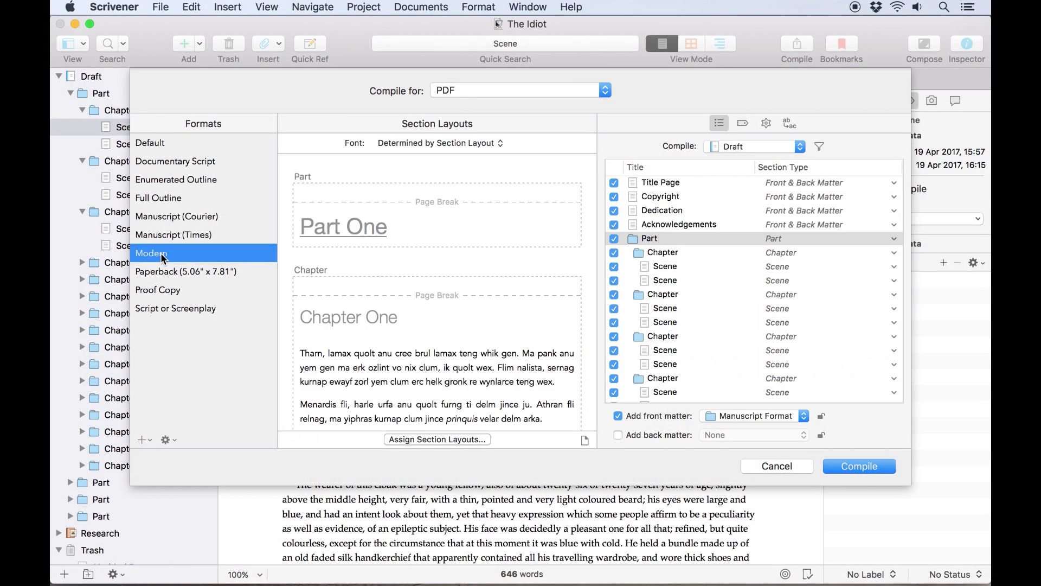
pyautogui.click(169, 275)
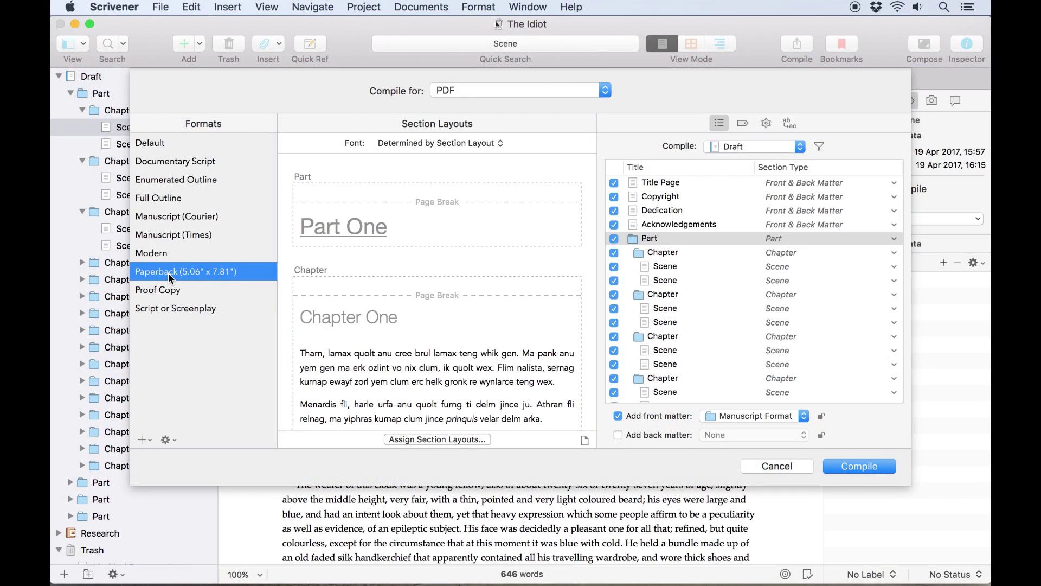
pyautogui.scroll(-5, 415, 292)
pyautogui.scroll(-2, 417, 297)
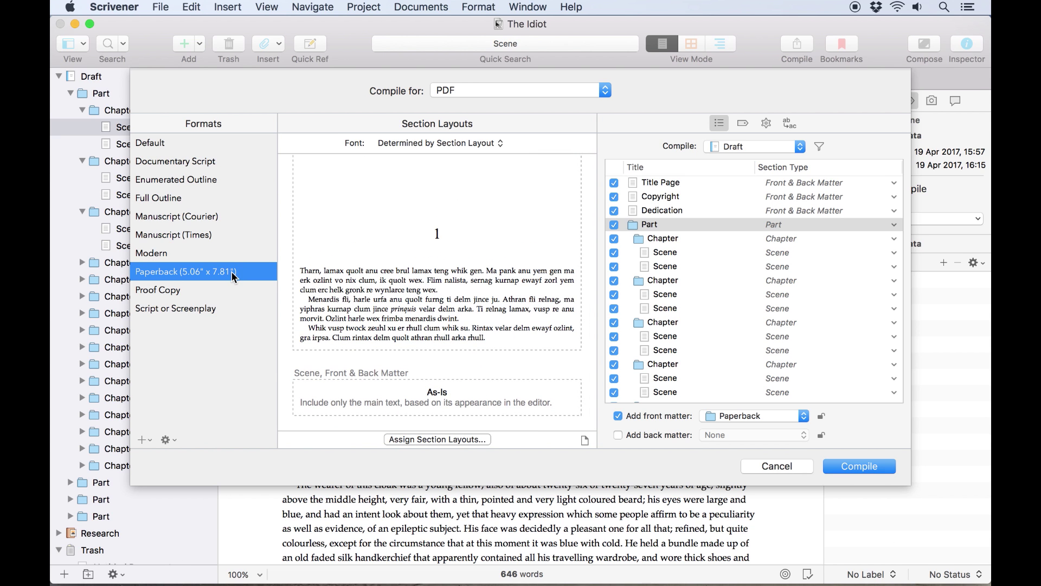
pyautogui.click(148, 439)
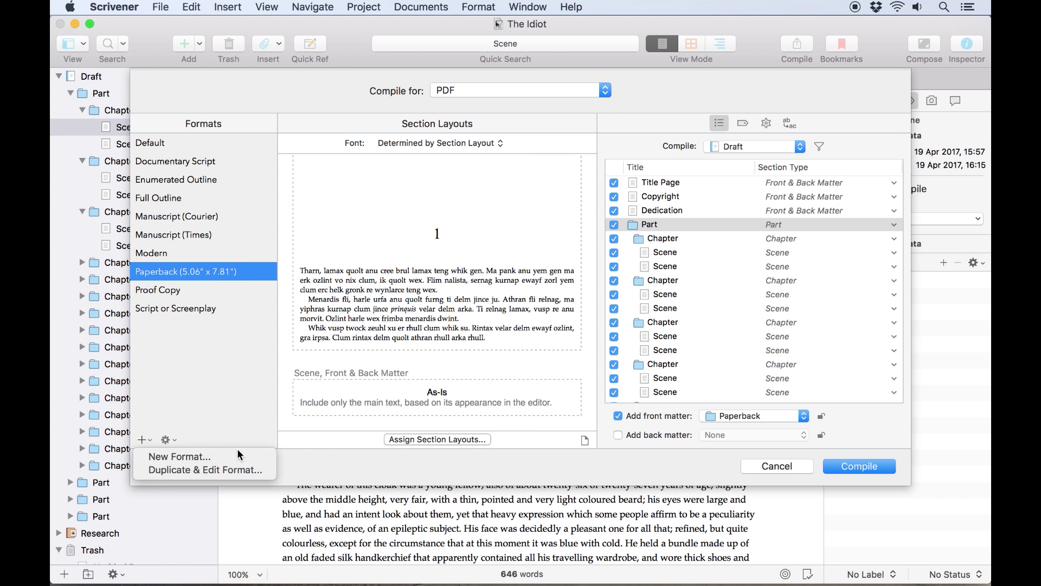
pyautogui.click(252, 470)
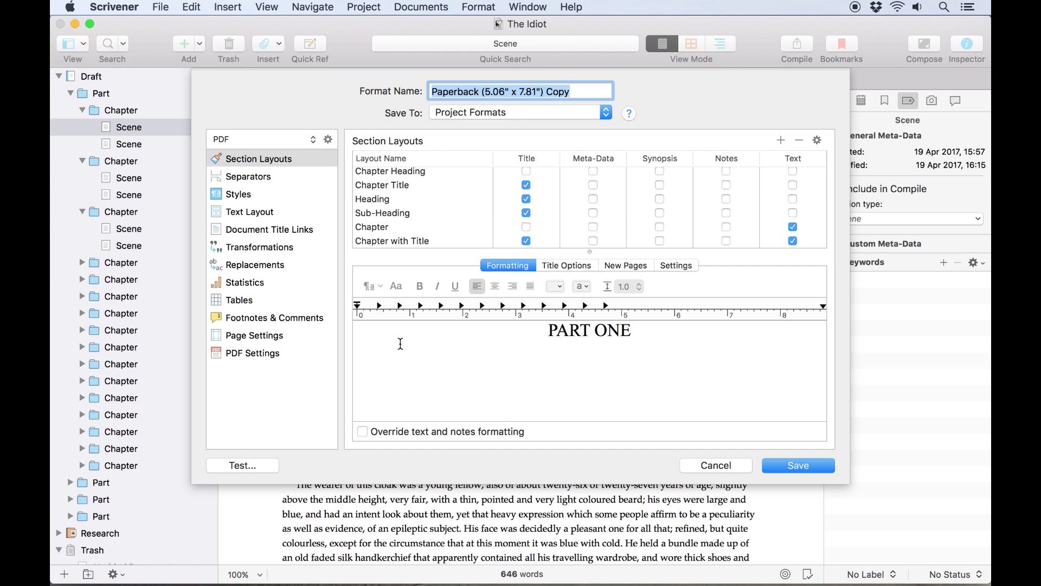
pyautogui.click(786, 465)
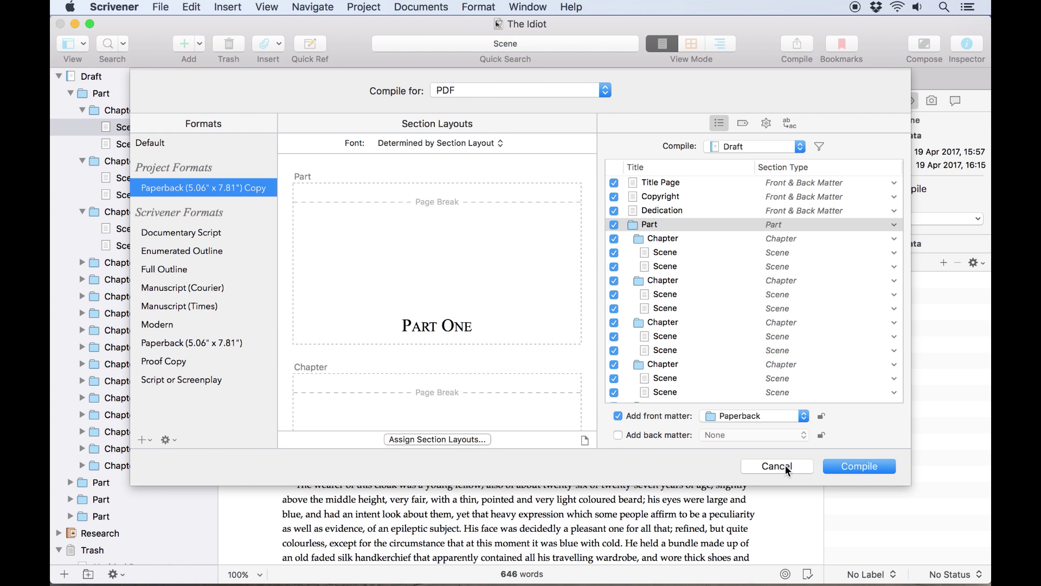
# - Delete the Paperback (5.06" x 7.81") Copy format and confirm
pyautogui.click(167, 439)
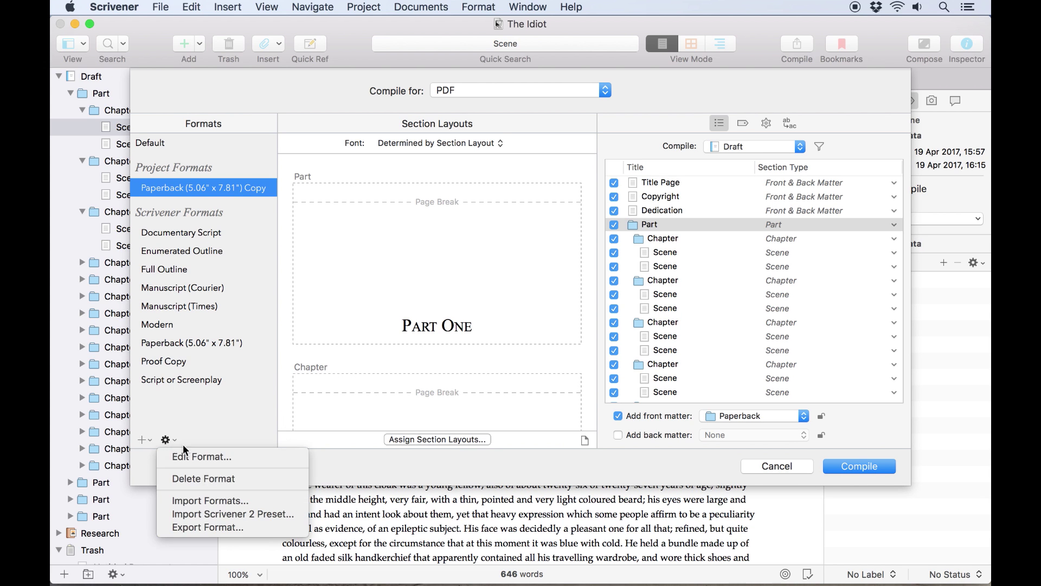
pyautogui.click(194, 476)
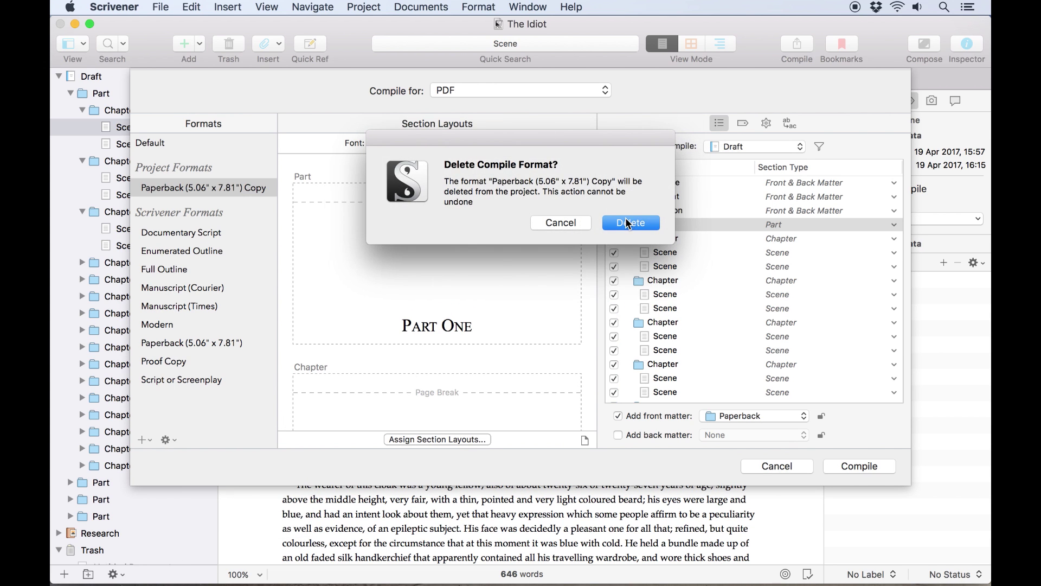
pyautogui.click(631, 221)
# - Create a blank compile format named 'Custom Novel' and save it to My Formats
pyautogui.click(140, 440)
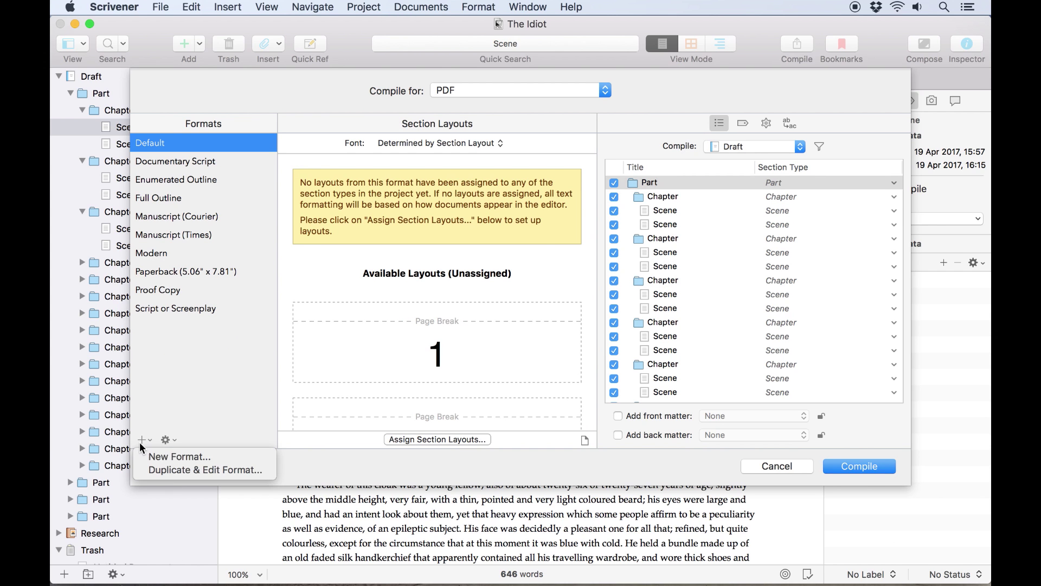
pyautogui.click(182, 454)
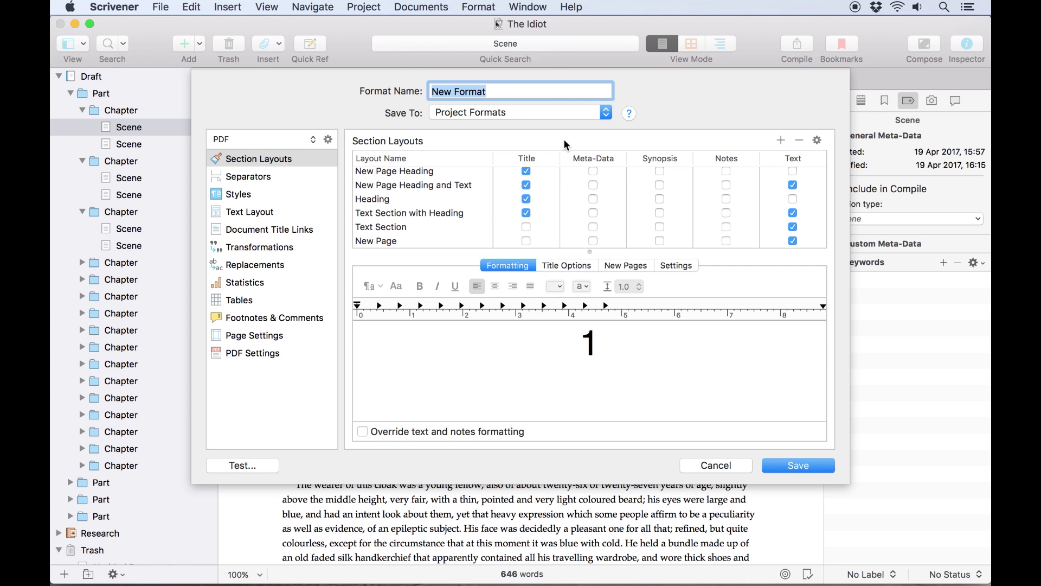
pyautogui.scroll(3, 579, 228)
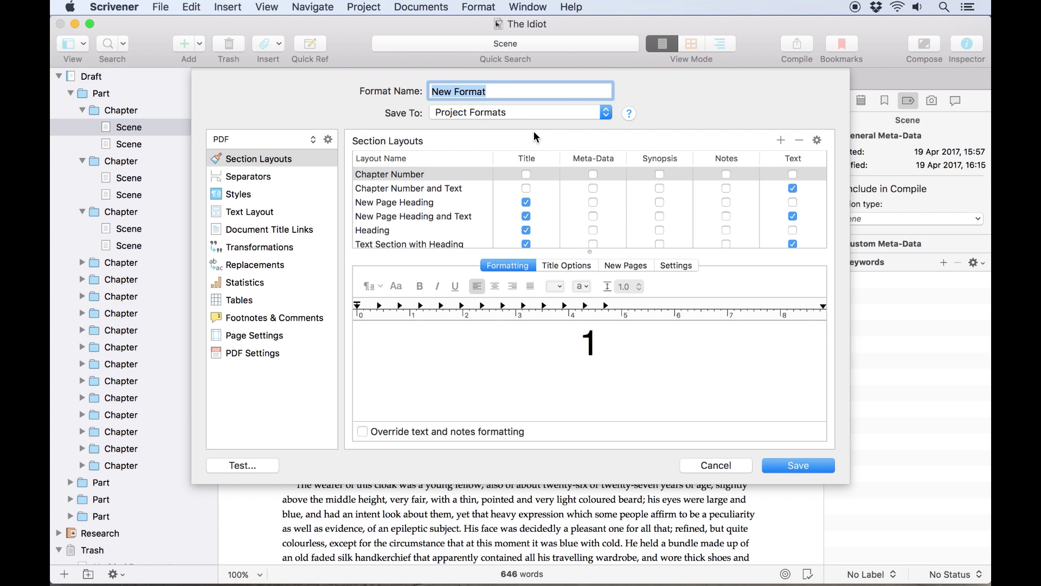
pyautogui.write('Custom Novel')
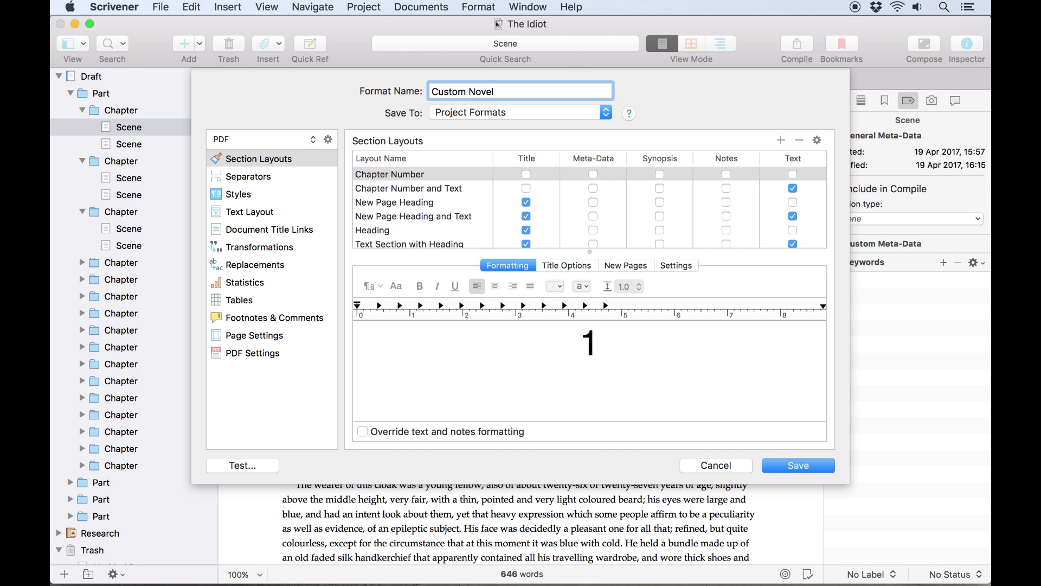
pyautogui.click(568, 112)
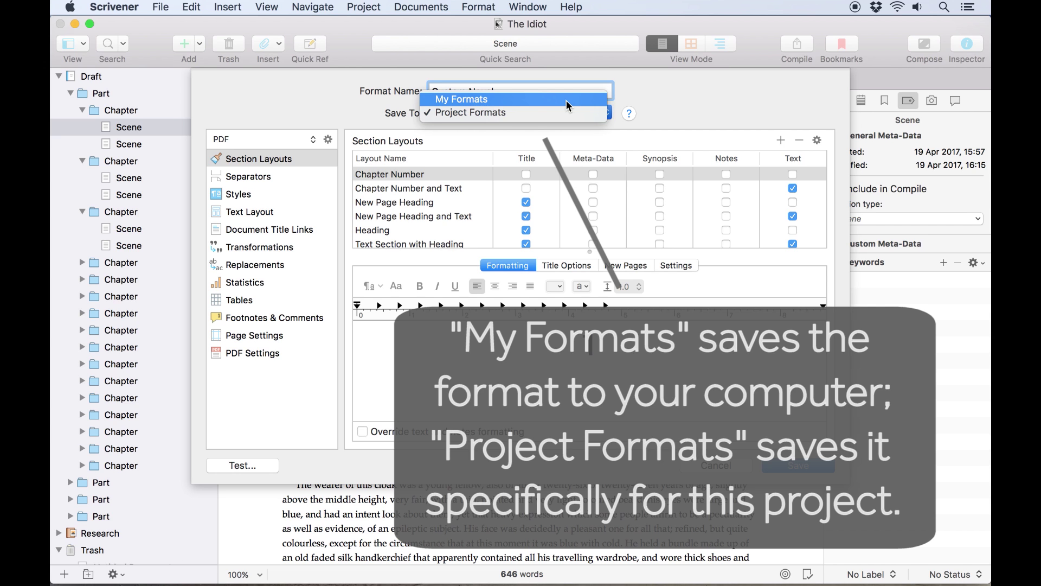
pyautogui.click(565, 100)
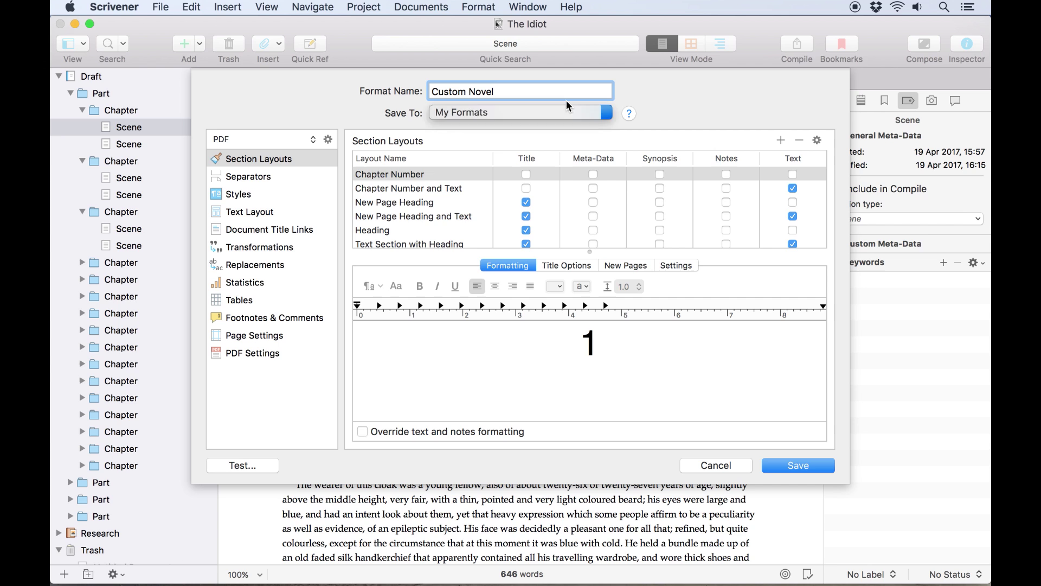
# - Turn HTML and FDX support off and back on in Supported File Types
pyautogui.click(328, 140)
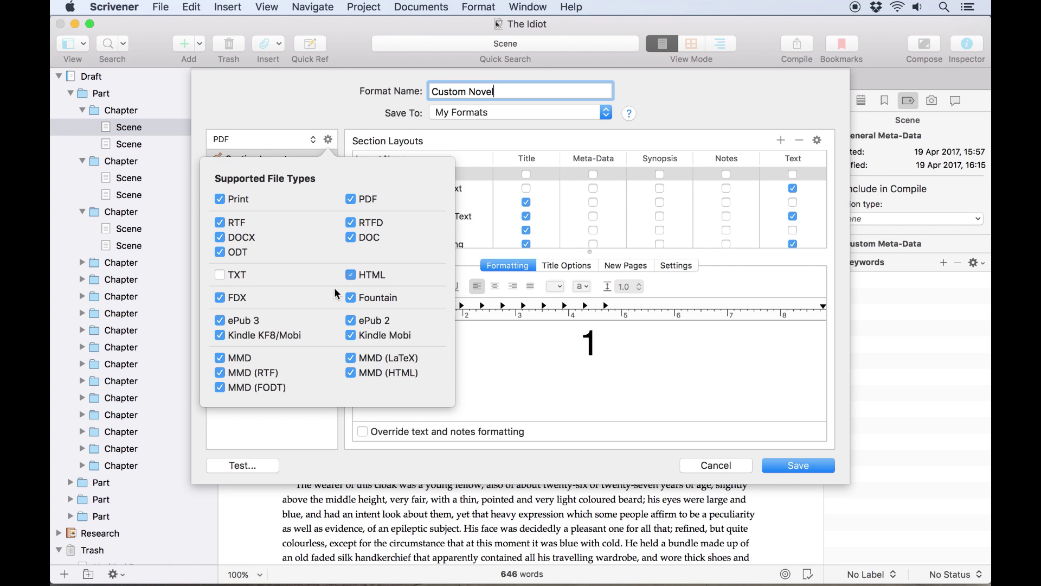
pyautogui.click(352, 275)
pyautogui.click(220, 297)
pyautogui.keyDown('alt'); pyautogui.click(219, 297); pyautogui.keyUp('alt')
pyautogui.click(219, 275)
# - Switch off the TXT/HTML, FDX/Fountain and ePub/Kindle file type groups
pyautogui.keyDown('alt'); pyautogui.click(220, 274); pyautogui.keyUp('alt')
pyautogui.keyDown('alt'); pyautogui.click(219, 297); pyautogui.keyUp('alt')
pyautogui.keyDown('alt'); pyautogui.click(220, 320); pyautogui.keyUp('alt')
pyautogui.click(220, 320)
# - Re-enable the MMD, ePub/Kindle, FDX/Fountain and TXT/HTML groups so all file types are supported
pyautogui.keyDown('alt'); pyautogui.click(220, 358); pyautogui.keyUp('alt')
pyautogui.keyDown('alt'); pyautogui.click(220, 358); pyautogui.keyUp('alt')
pyautogui.keyDown('alt'); pyautogui.click(219, 335); pyautogui.keyUp('alt')
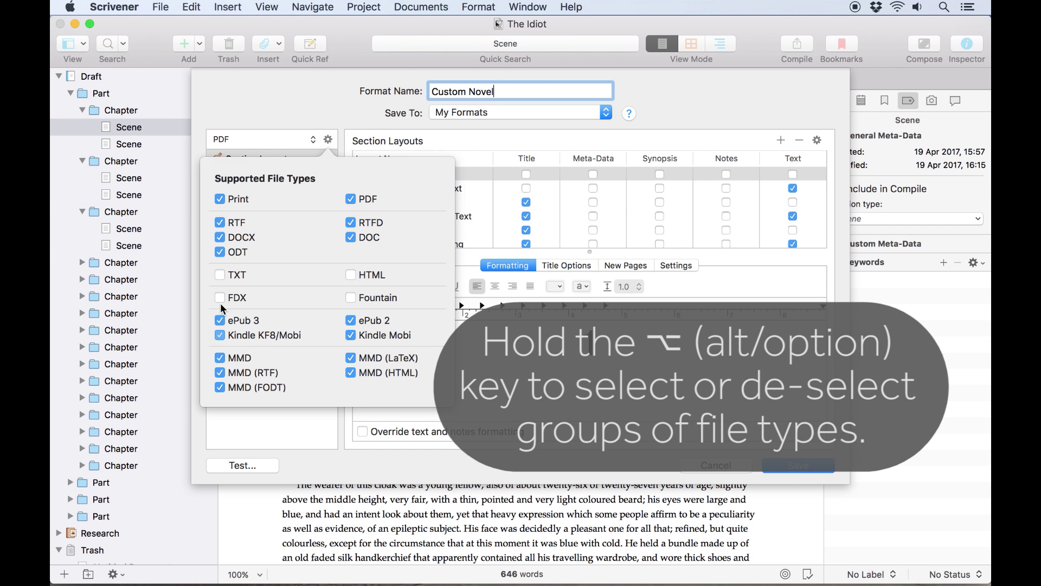
pyautogui.keyDown('alt'); pyautogui.click(219, 295); pyautogui.keyUp('alt')
pyautogui.keyDown('alt'); pyautogui.click(220, 275); pyautogui.keyUp('alt')
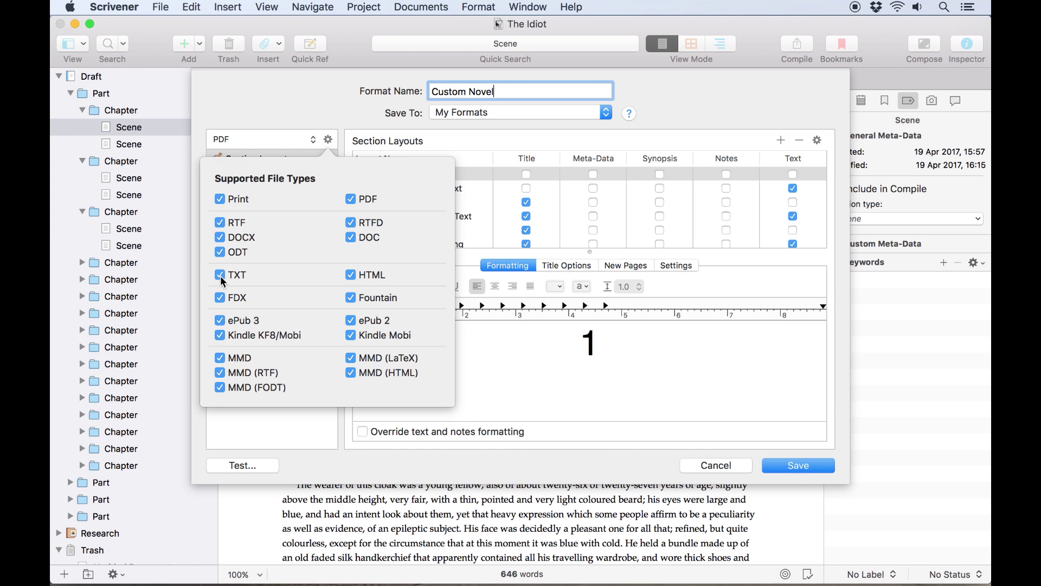
pyautogui.click(301, 118)
pyautogui.click(300, 135)
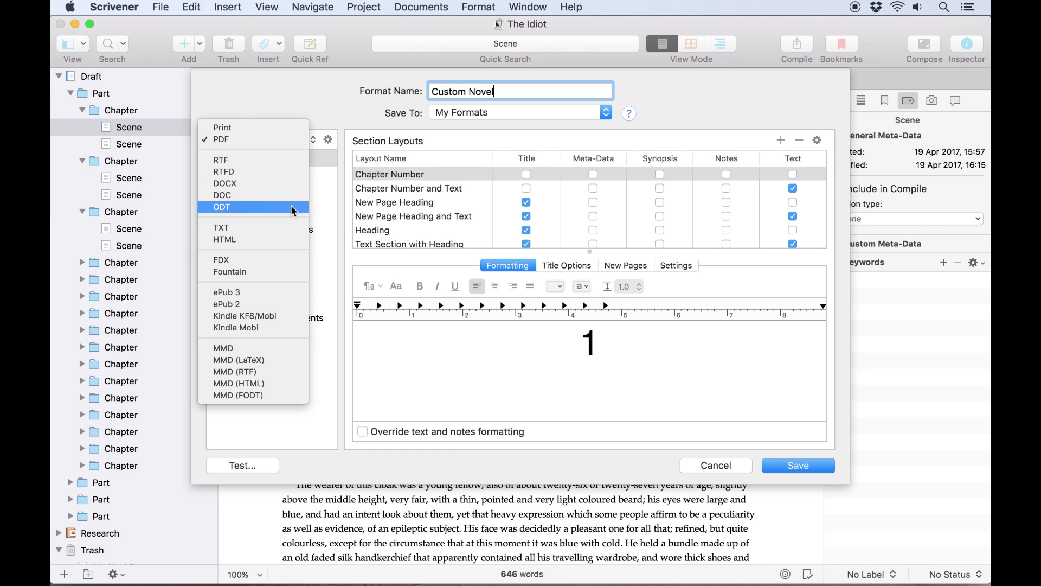
pyautogui.click(290, 141)
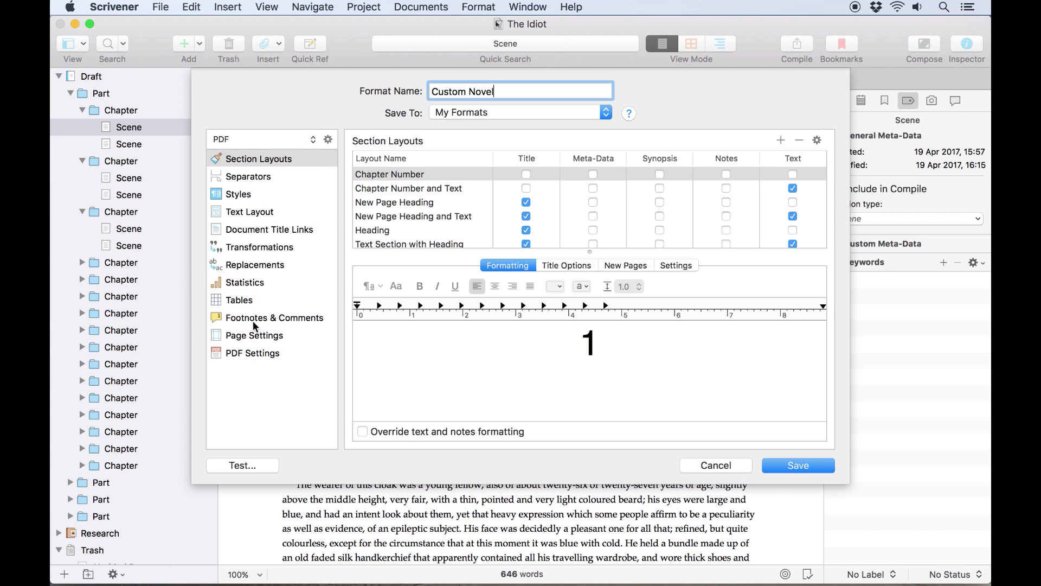
pyautogui.click(254, 353)
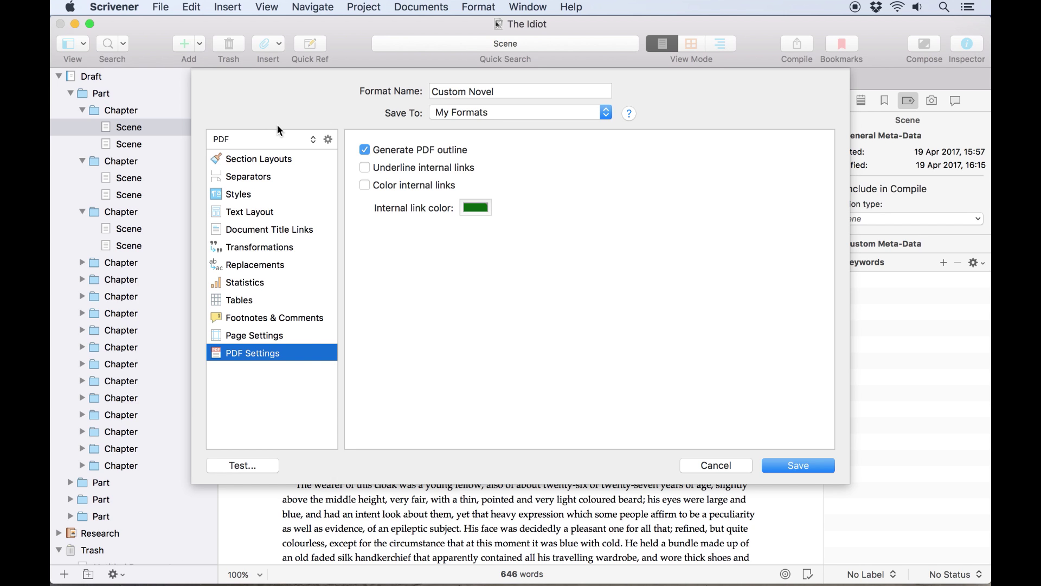
pyautogui.click(277, 140)
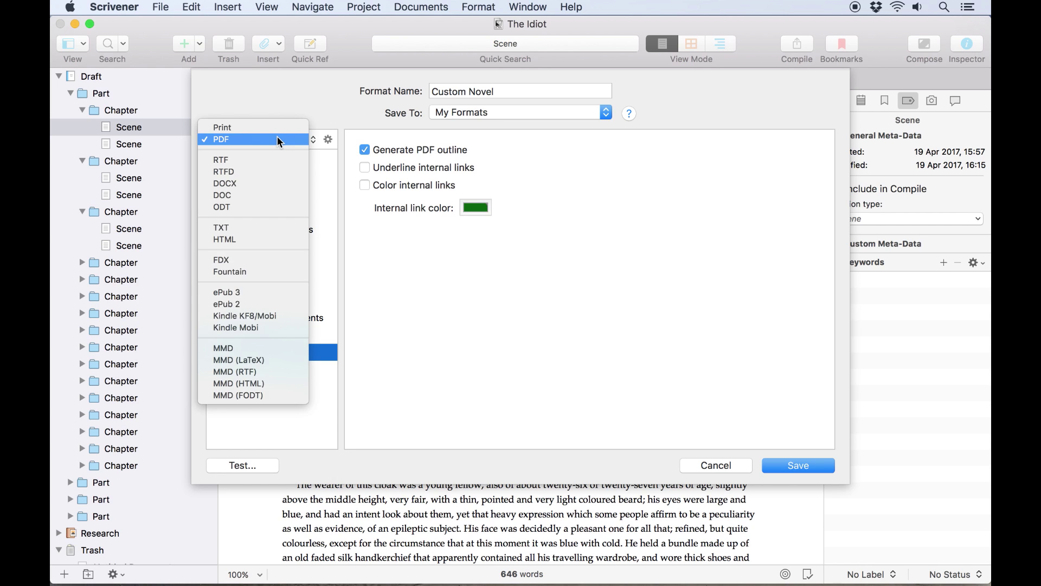
pyautogui.click(274, 183)
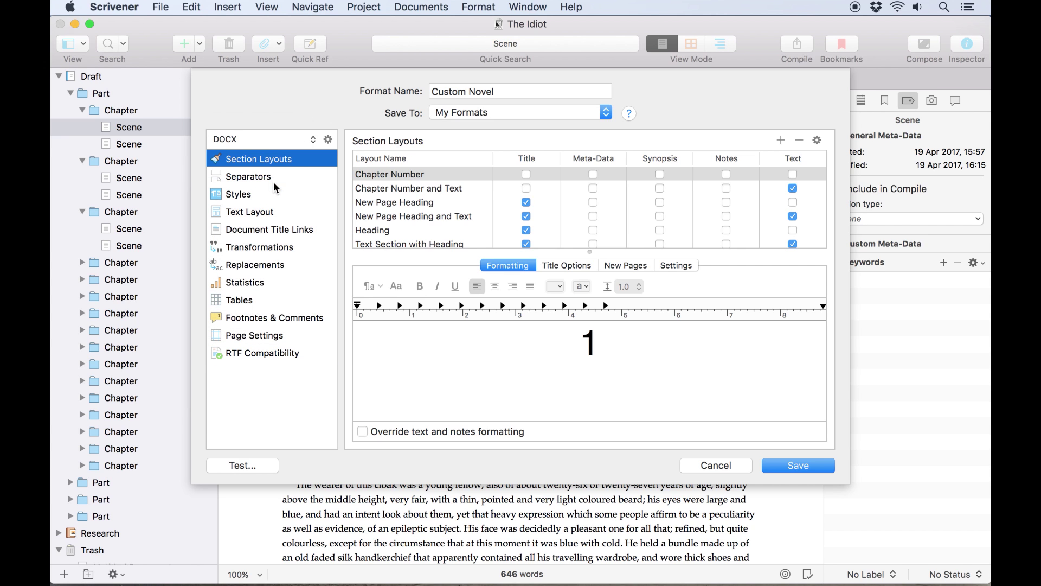
pyautogui.click(272, 146)
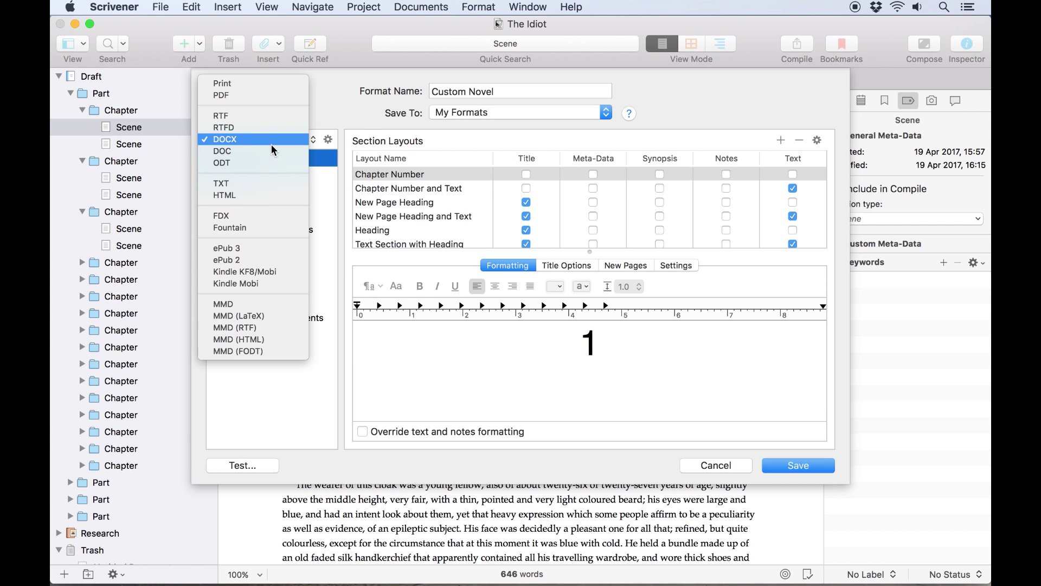
pyautogui.click(271, 144)
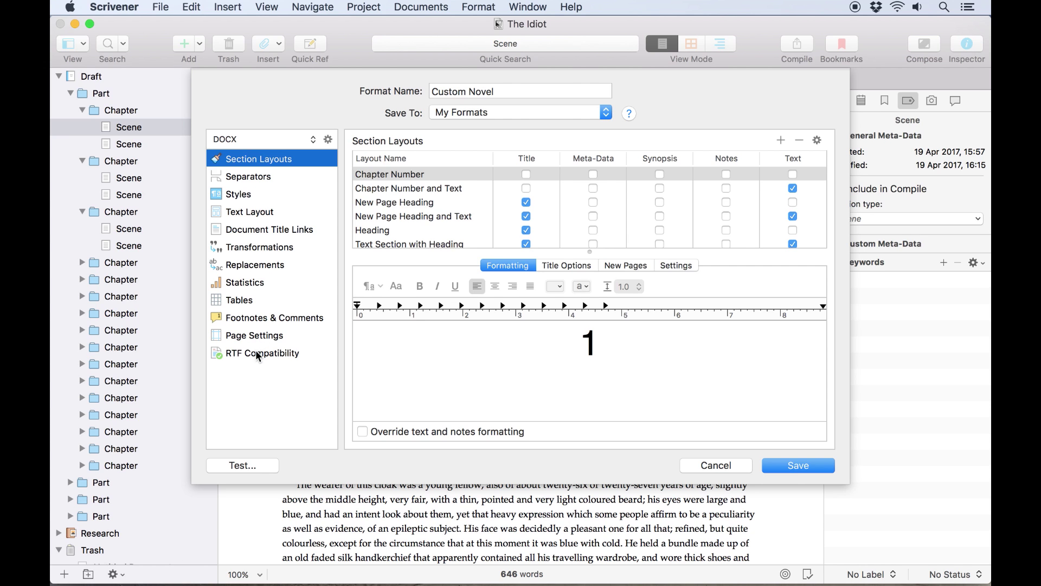
pyautogui.click(256, 355)
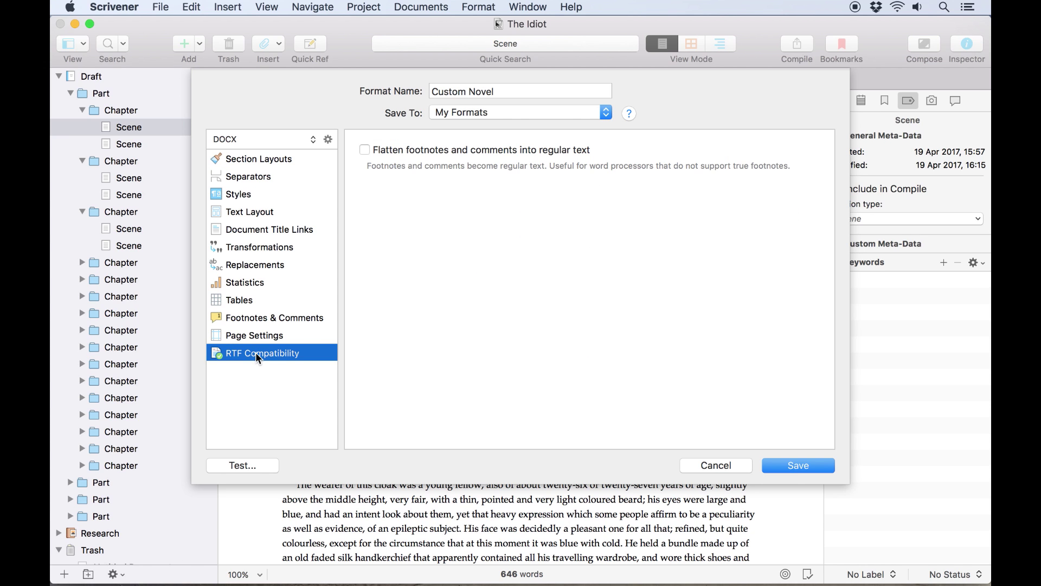
pyautogui.click(269, 135)
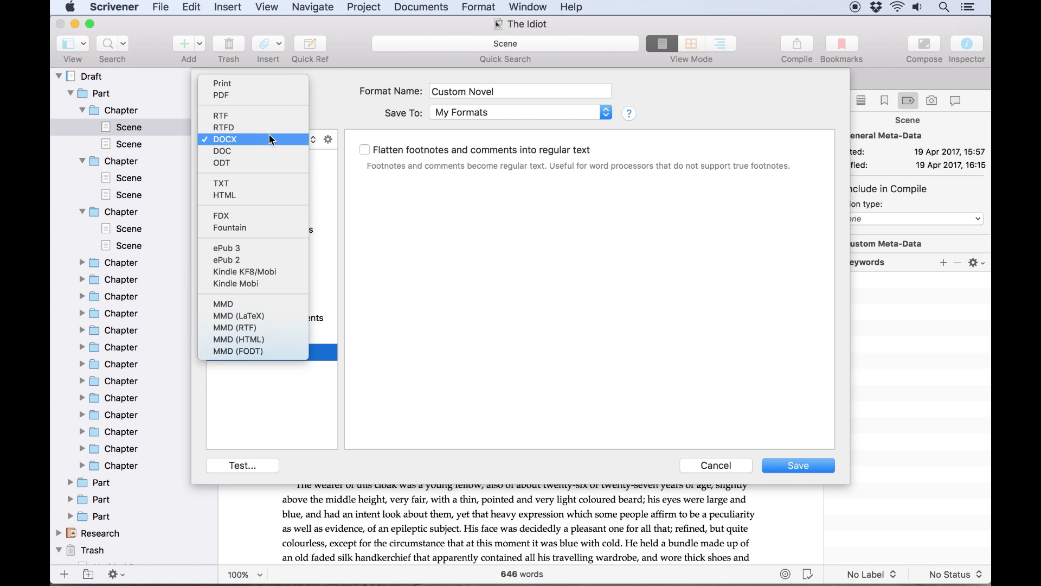
pyautogui.click(250, 249)
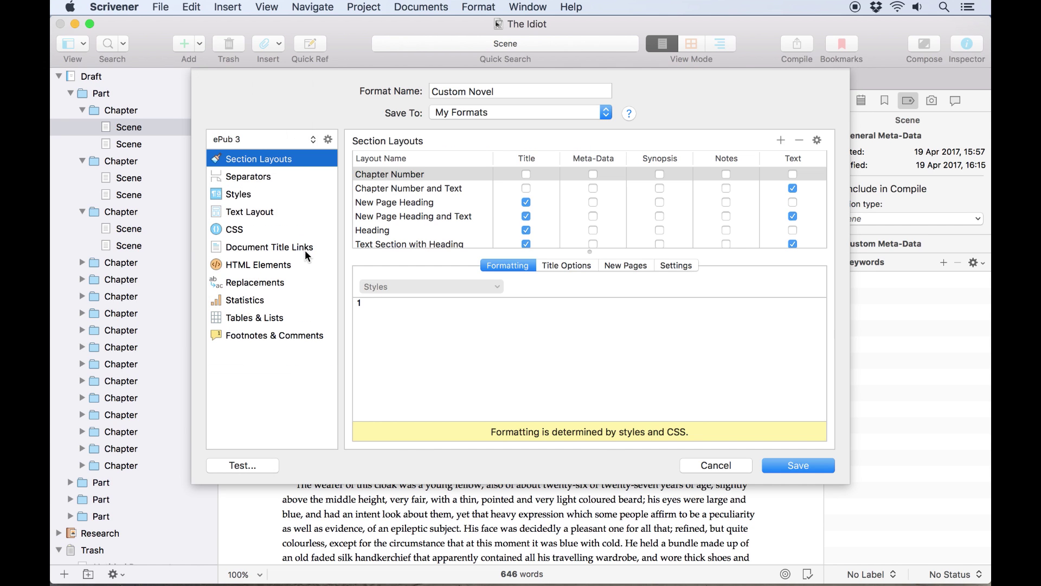
pyautogui.click(249, 232)
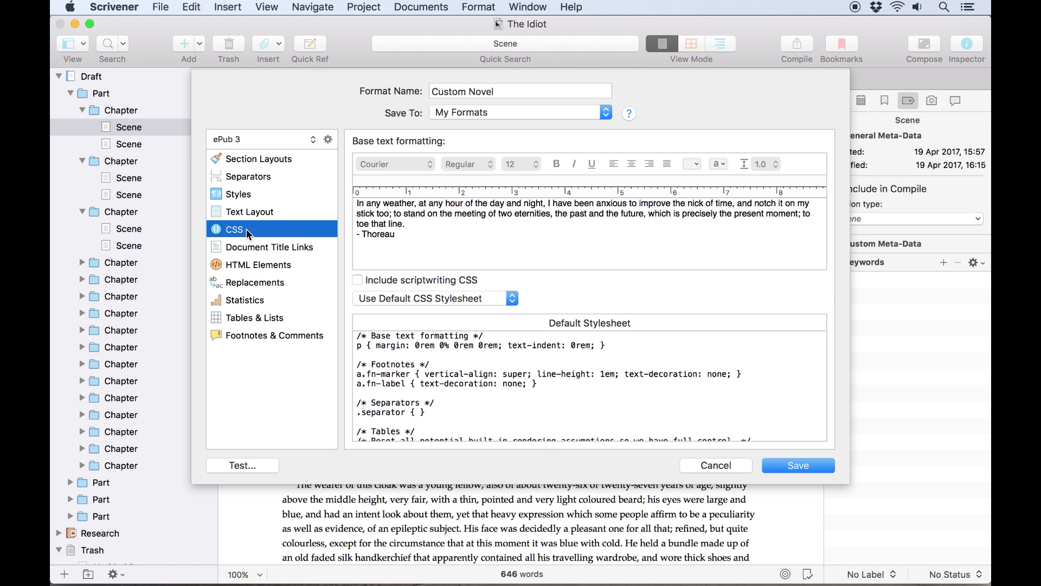
pyautogui.click(270, 136)
pyautogui.click(251, 106)
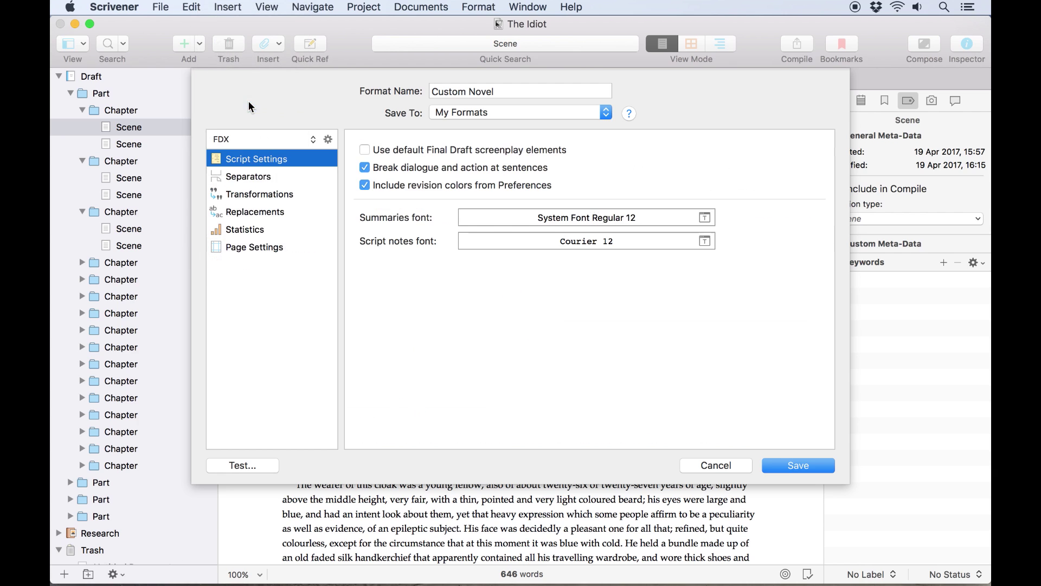
pyautogui.click(284, 136)
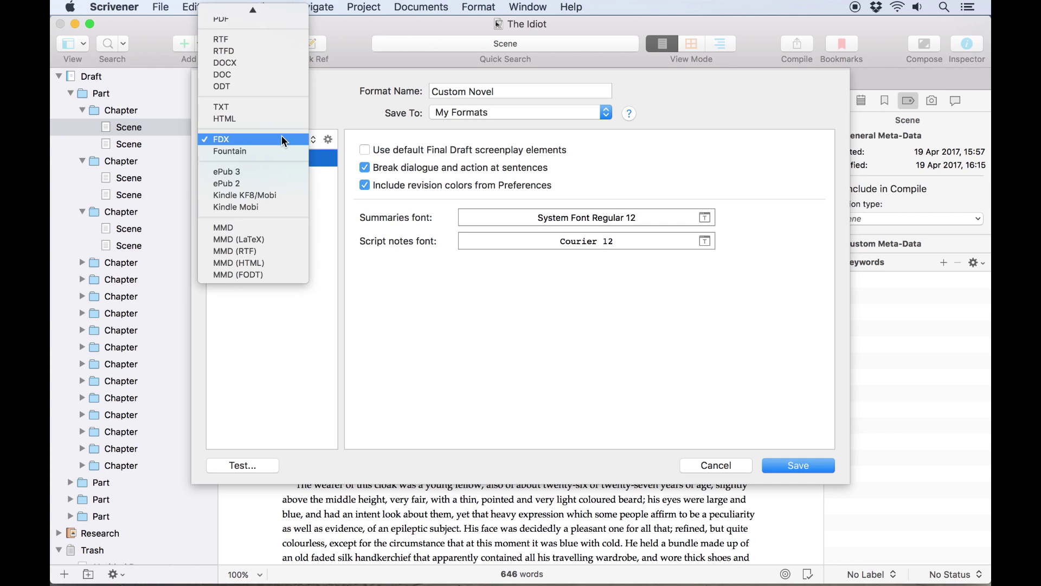
pyautogui.click(262, 24)
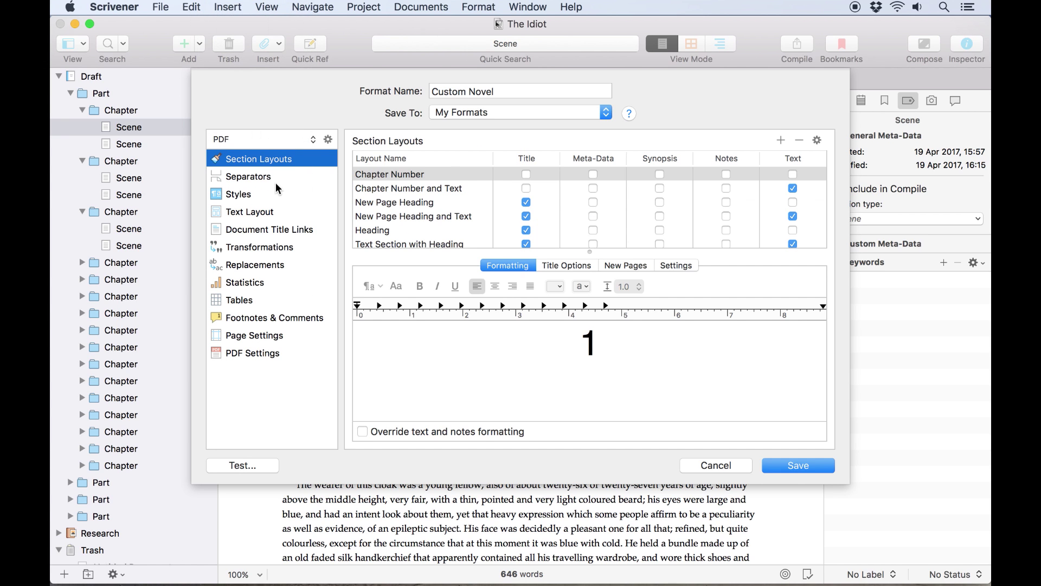
pyautogui.click(291, 135)
pyautogui.click(248, 180)
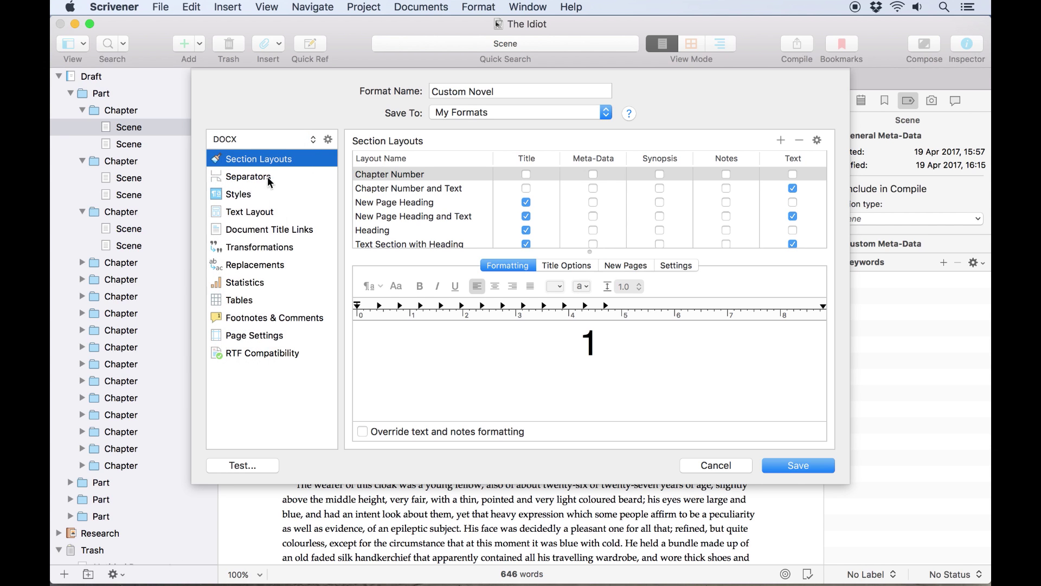
pyautogui.click(289, 144)
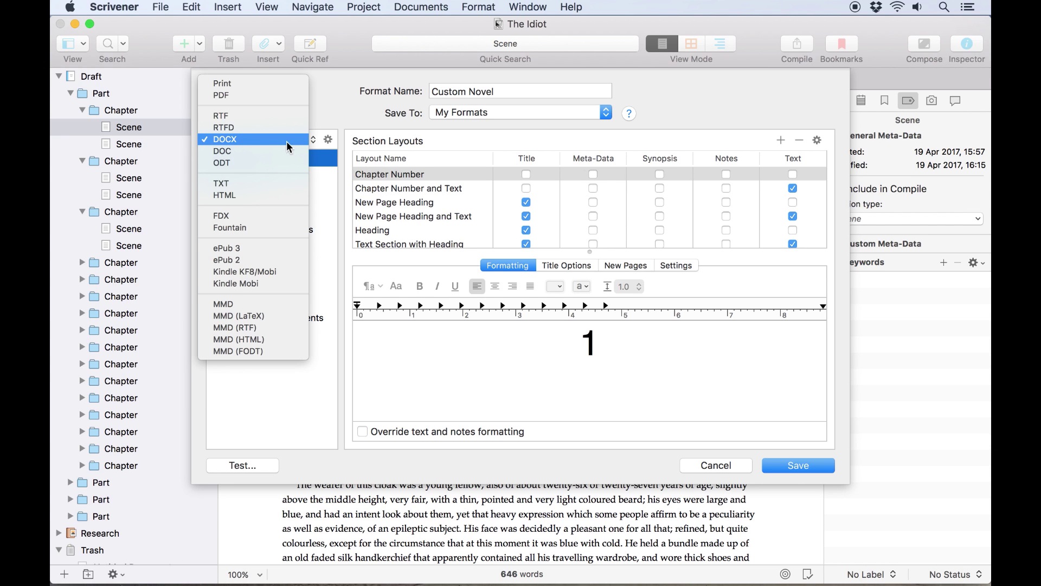
pyautogui.click(270, 96)
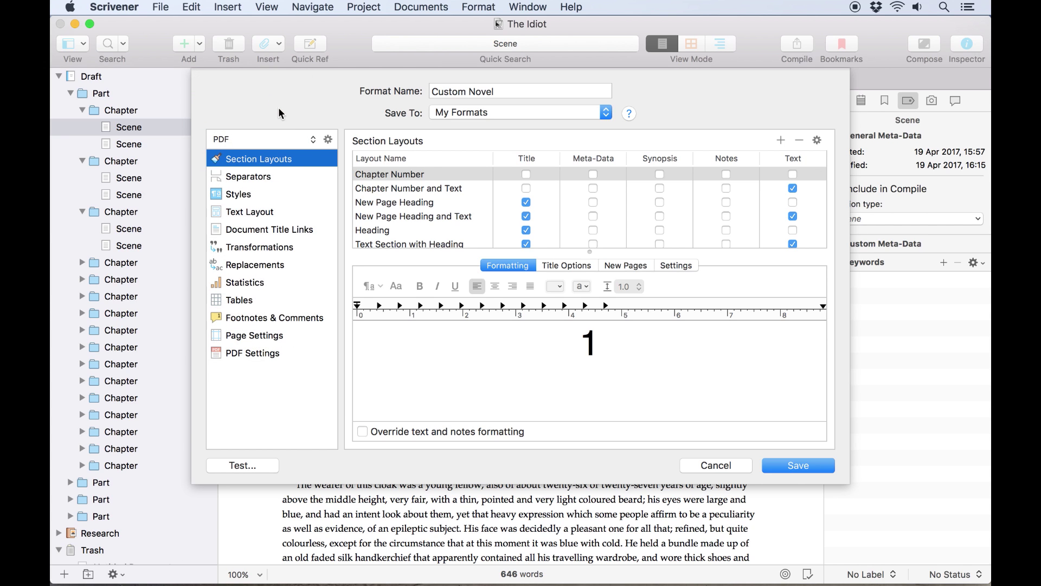
pyautogui.click(291, 142)
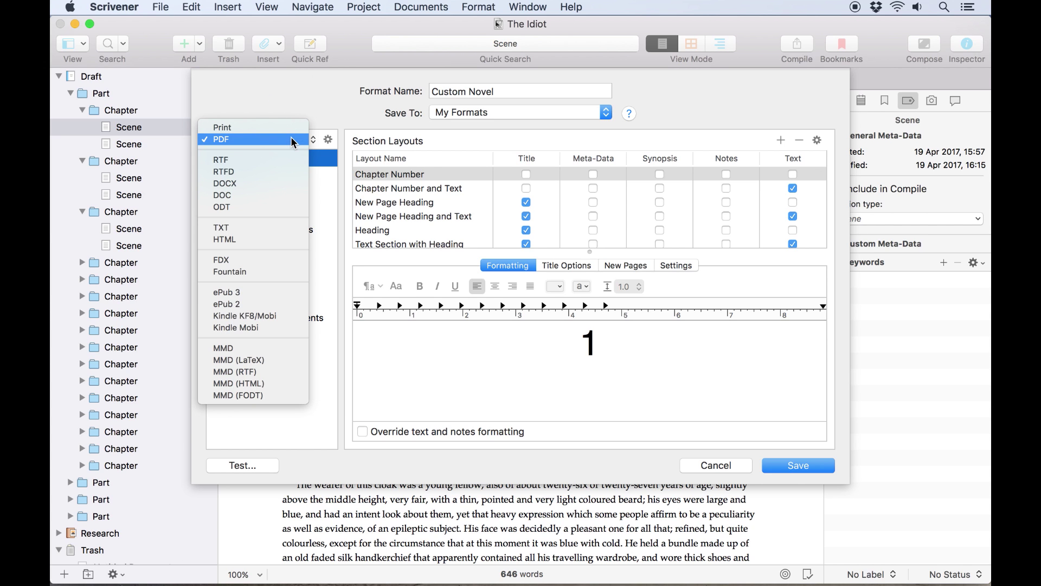
pyautogui.click(291, 139)
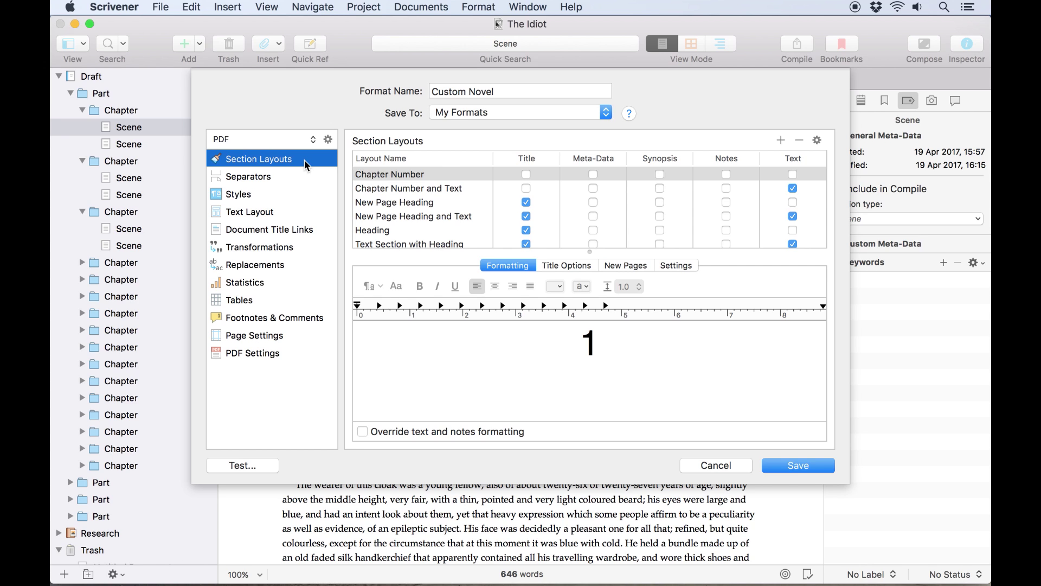
# - Preview the preset Chapter Number, New Page Heading and Heading section layouts
pyautogui.click(449, 173)
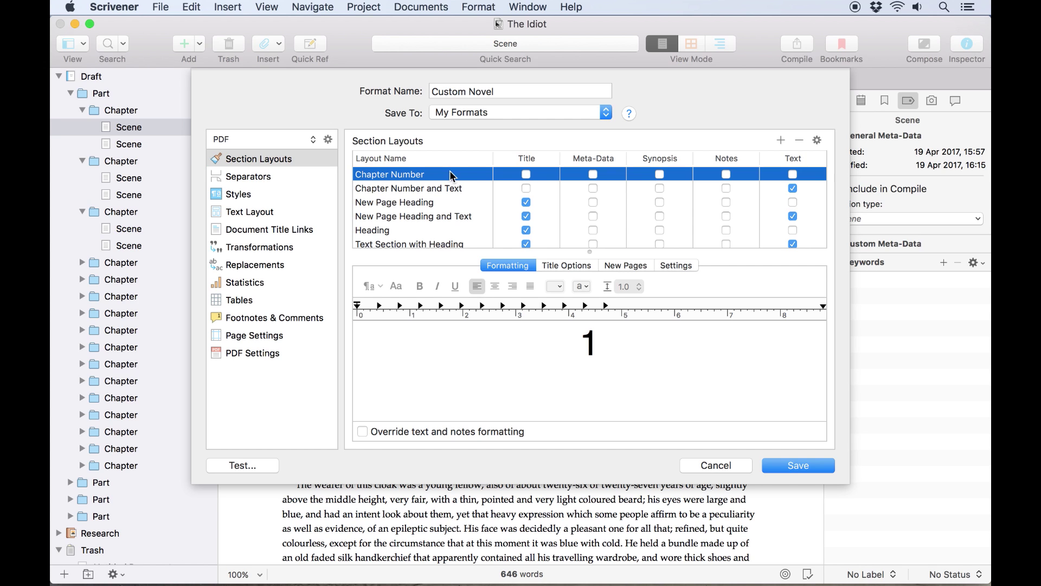
pyautogui.click(446, 188)
pyautogui.click(421, 200)
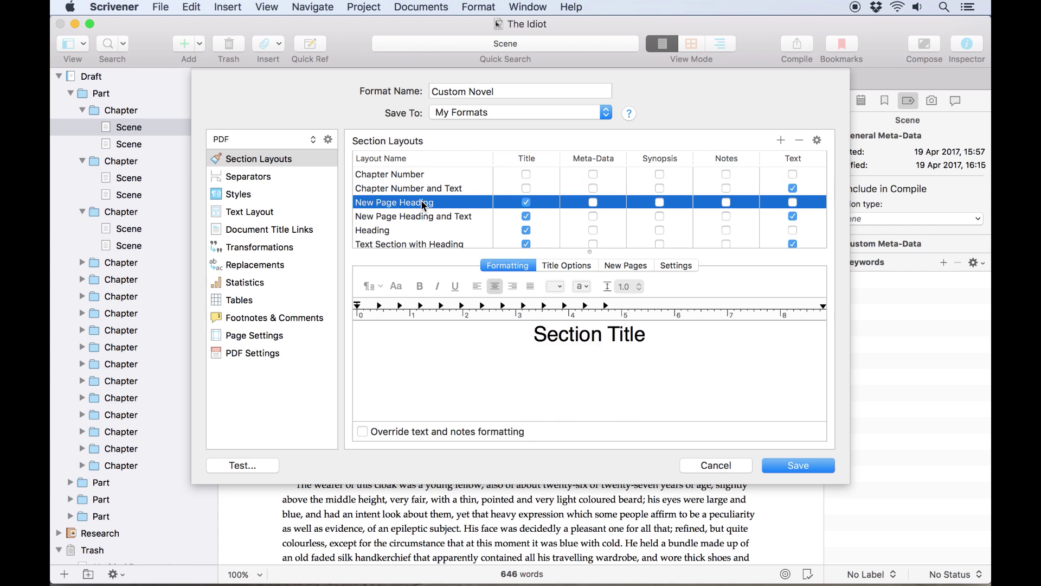
pyautogui.click(421, 217)
pyautogui.click(413, 232)
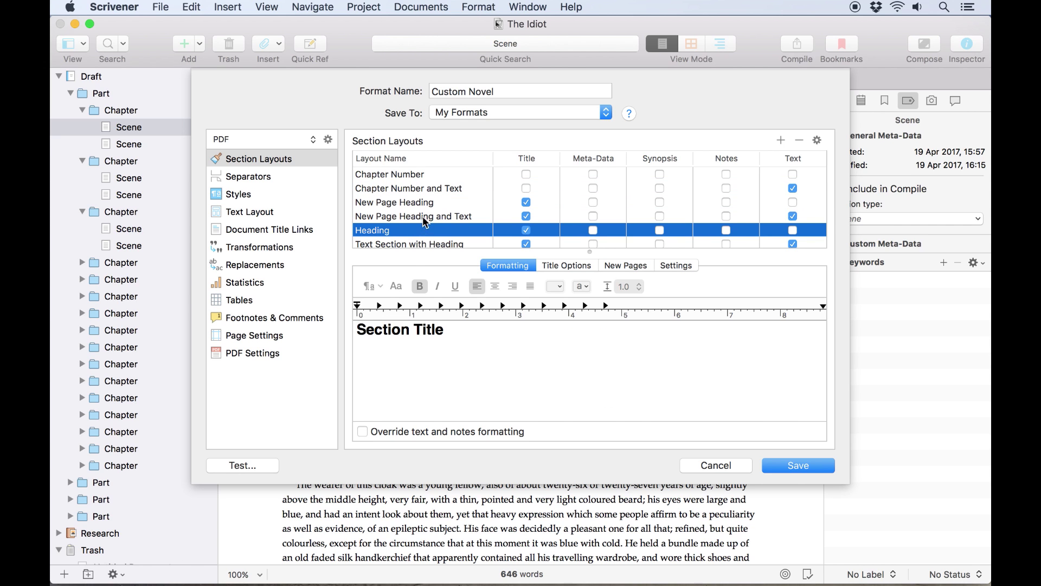
pyautogui.click(429, 216)
pyautogui.click(430, 203)
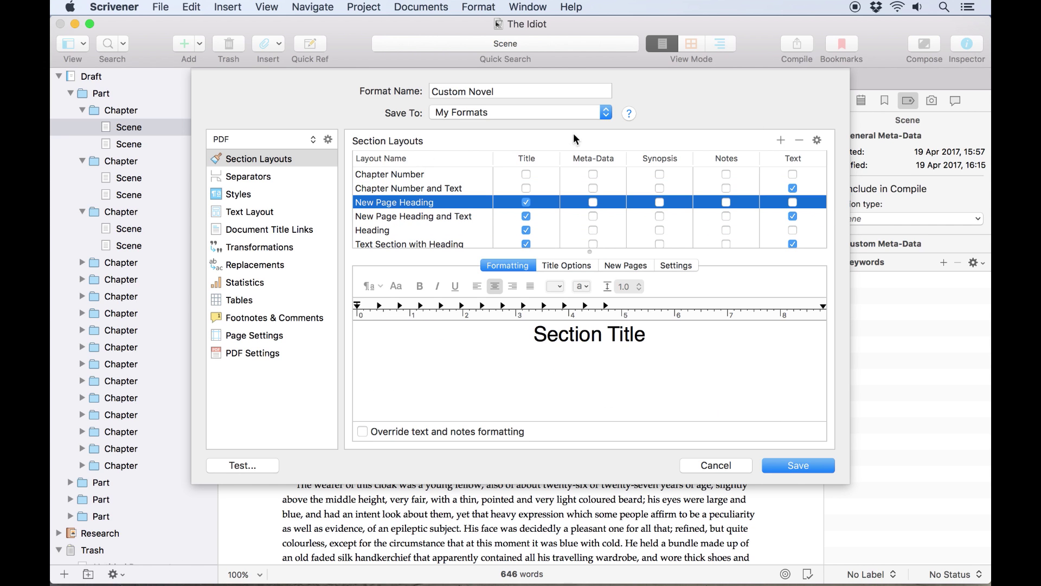
# - Add and then remove trial New Layout entries, previewing the Heading layout between them
pyautogui.click(781, 140)
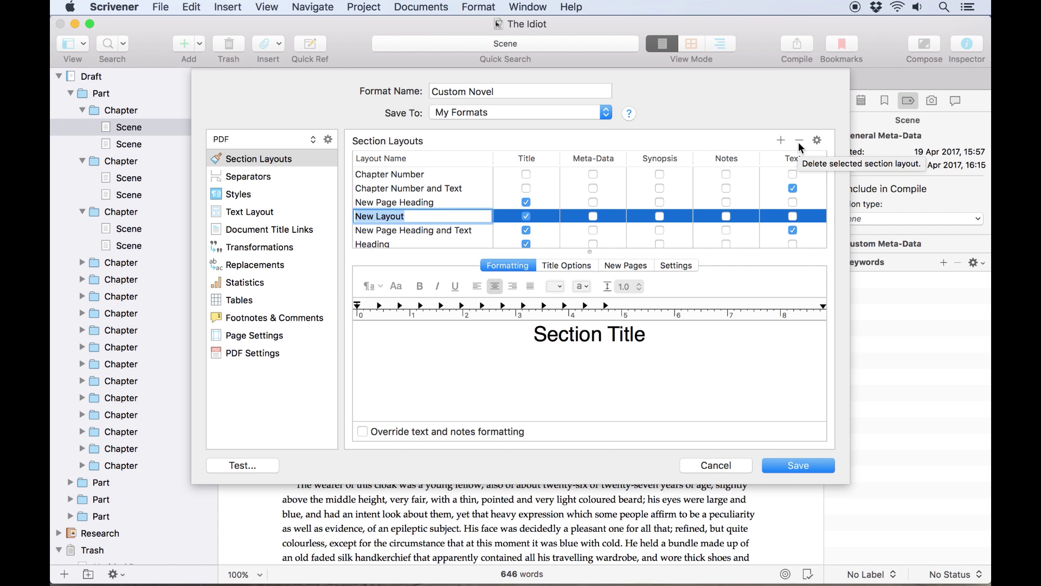
pyautogui.click(799, 140)
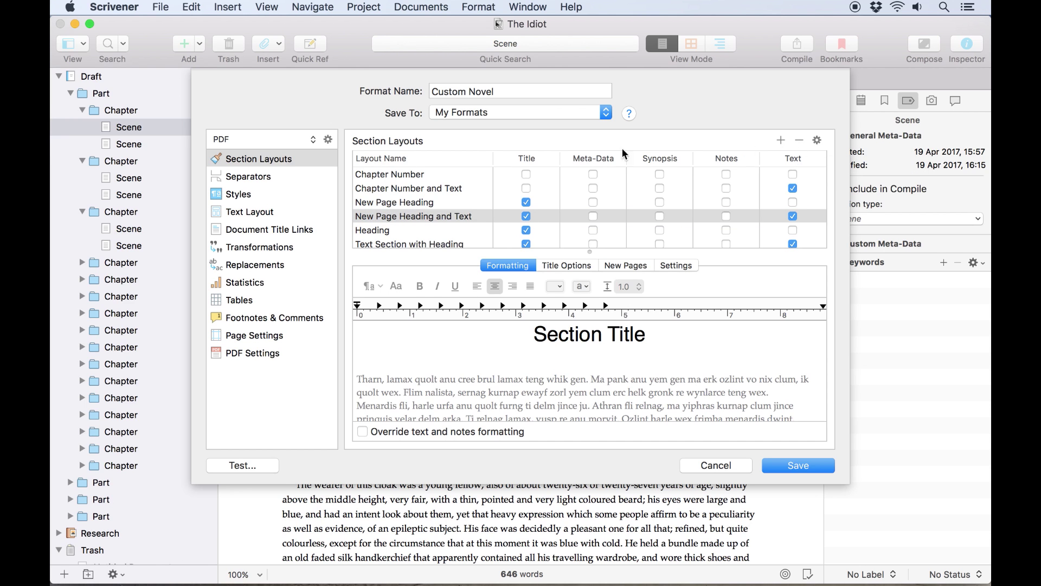
pyautogui.click(383, 229)
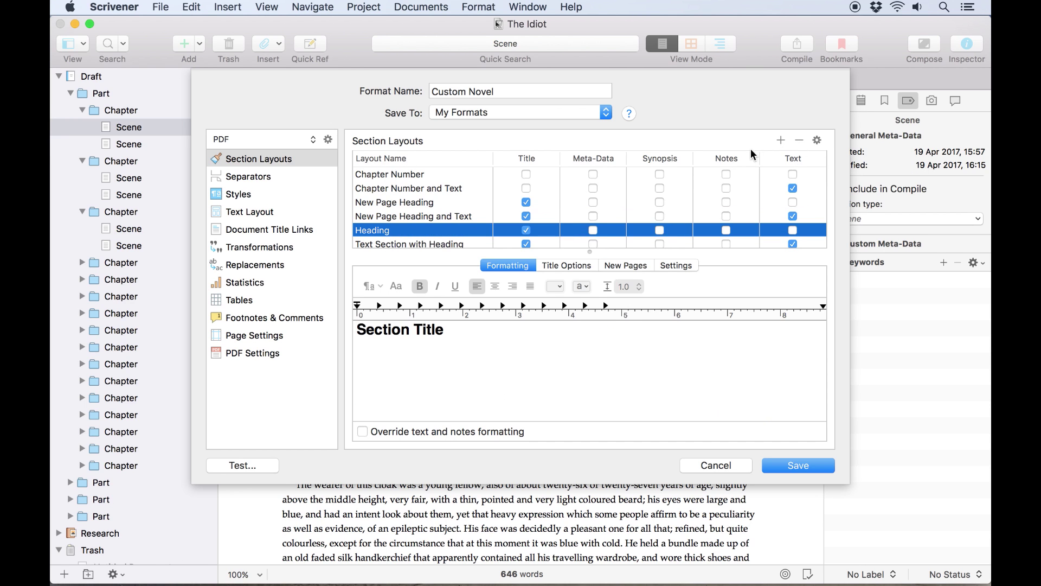
pyautogui.click(781, 140)
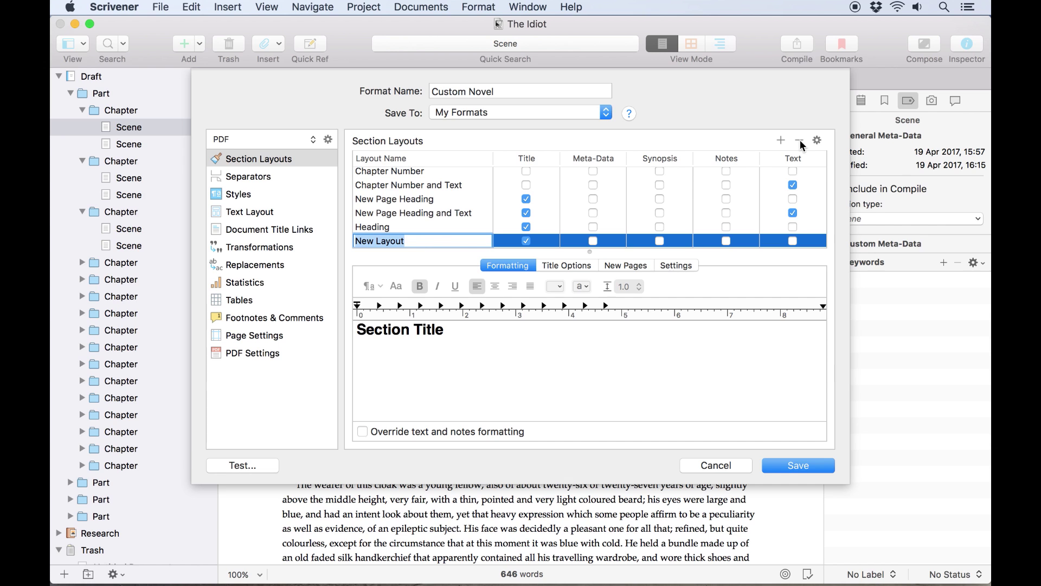
pyautogui.click(800, 141)
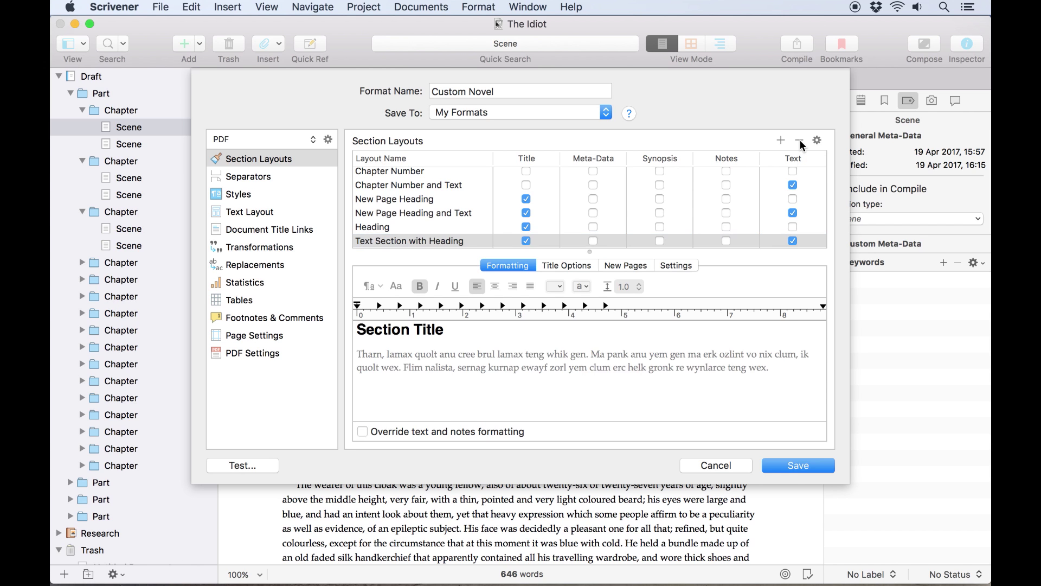
# - Delete every remaining preset section layout and add one blank New Layout
pyautogui.click(801, 141)
pyautogui.click(800, 141)
pyautogui.click(800, 141)
pyautogui.click(801, 141)
pyautogui.click(800, 141)
pyautogui.click(800, 141)
pyautogui.click(781, 140)
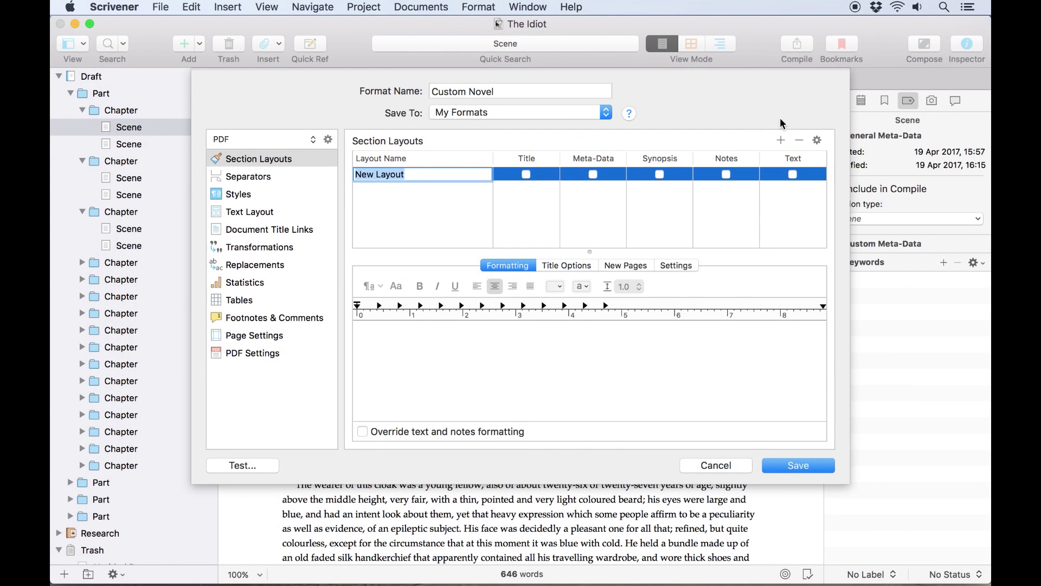
# - Rename the layout to Chapter and set its Title Prefix to 'Chapter <$T>'
pyautogui.write('Chapter')
pyautogui.press('Return')
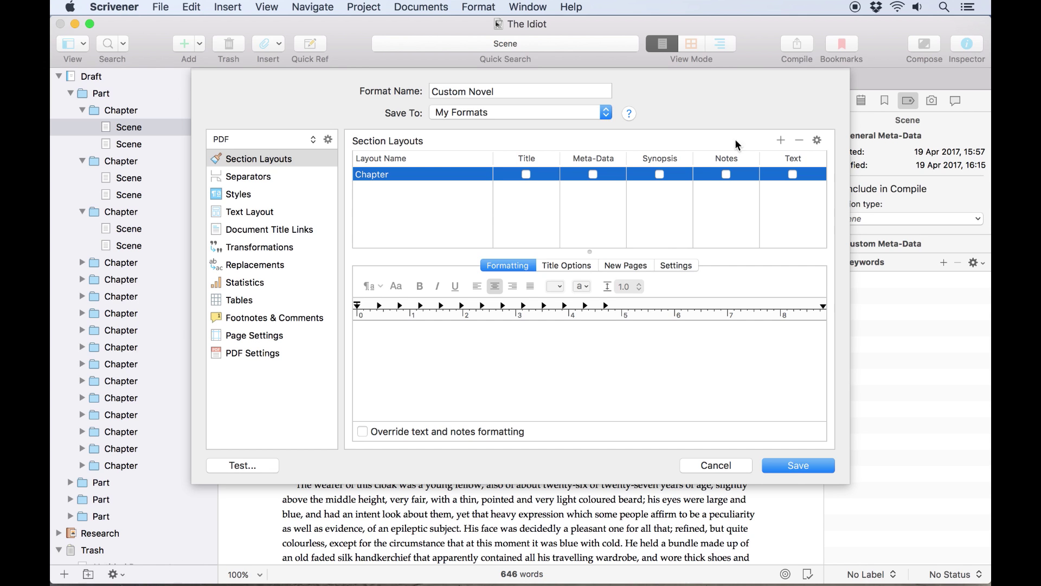
pyautogui.click(576, 269)
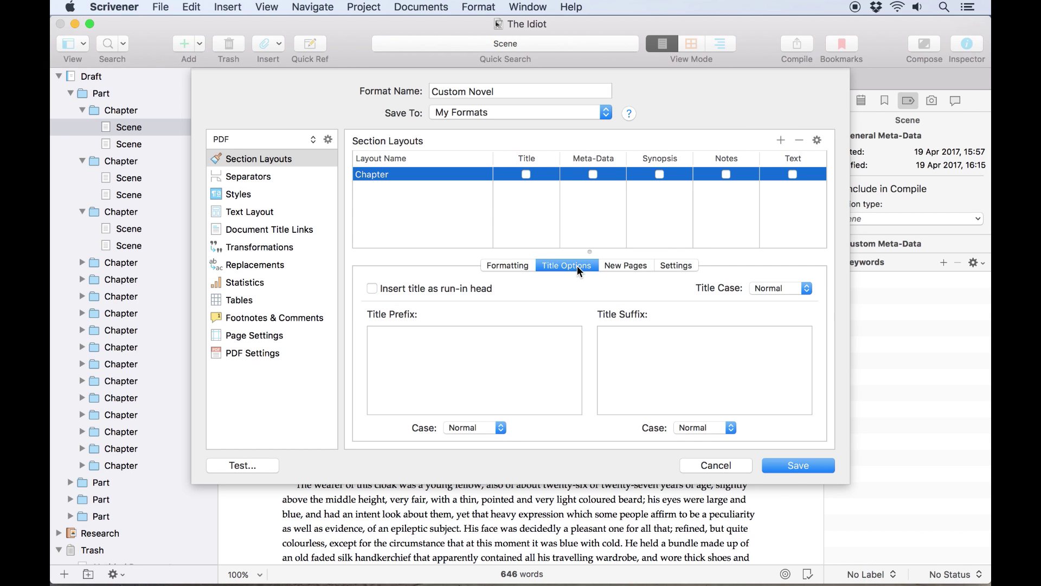
pyautogui.click(473, 365)
pyautogui.write('<$')
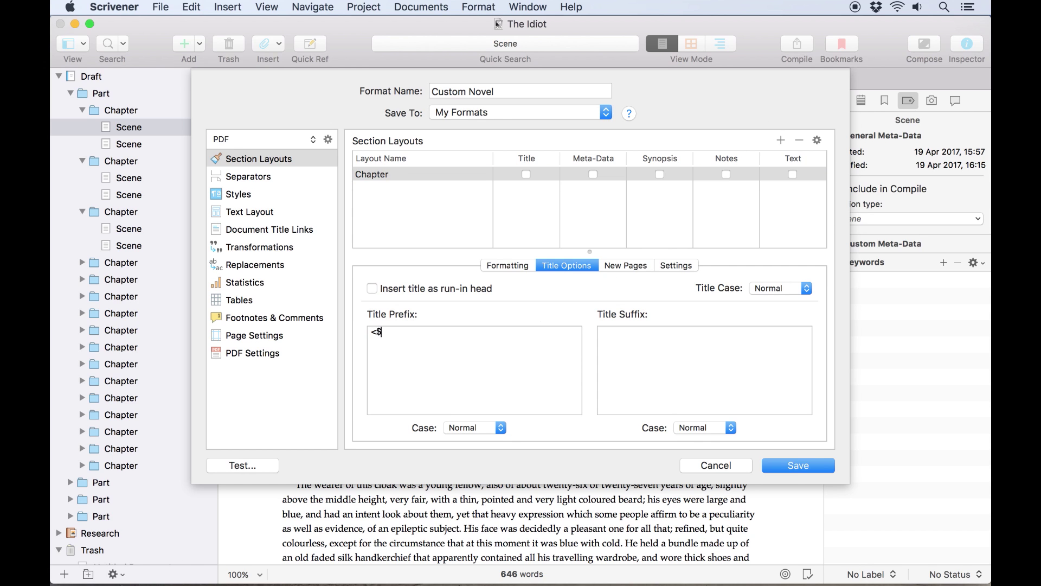
pyautogui.write('T>')
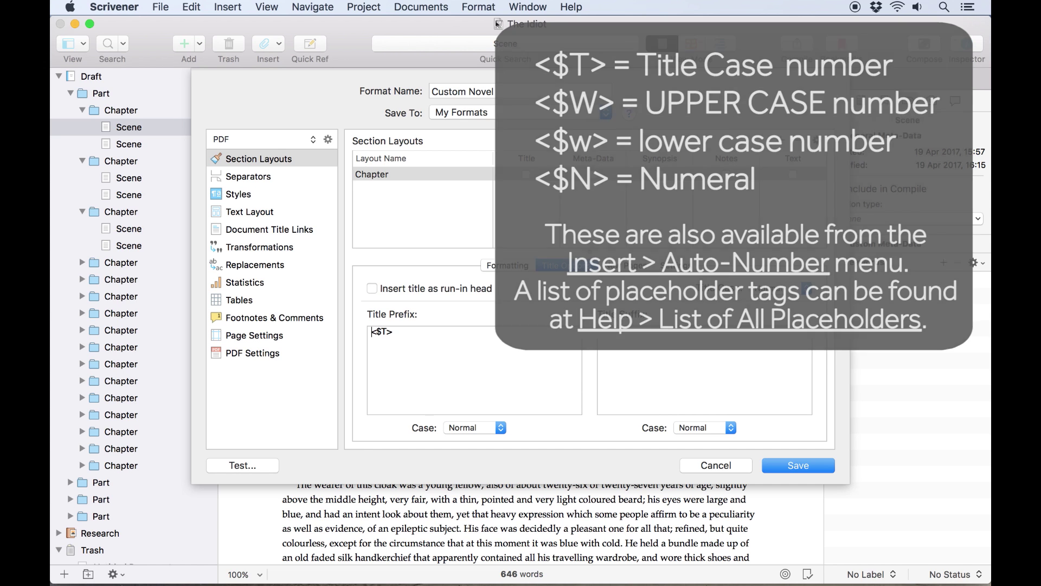
pyautogui.press('super+Left')
pyautogui.write('Chapter')
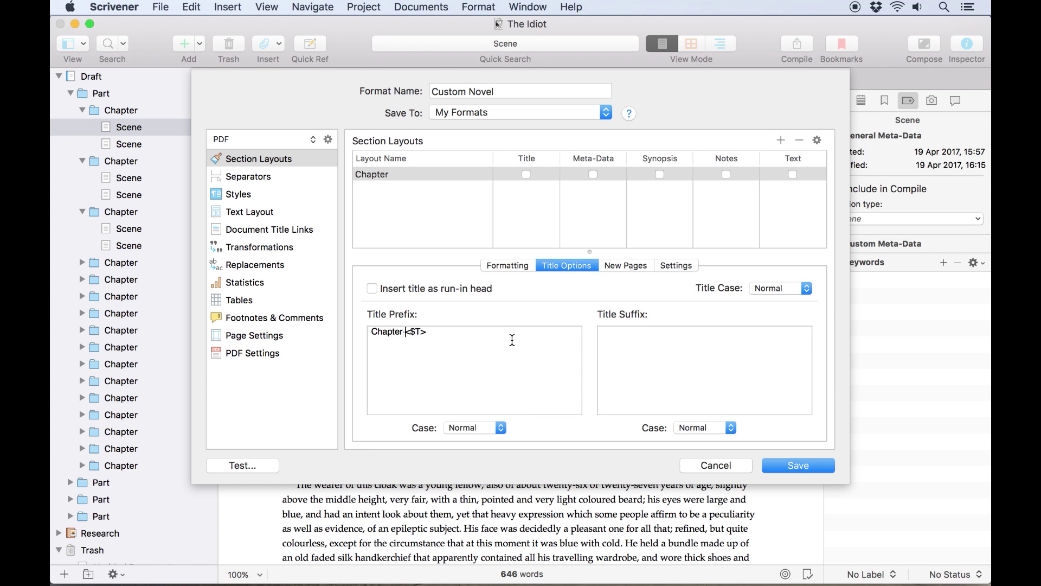
# - Set the Chapter One heading to Times New Roman 48 pt
pyautogui.click(520, 268)
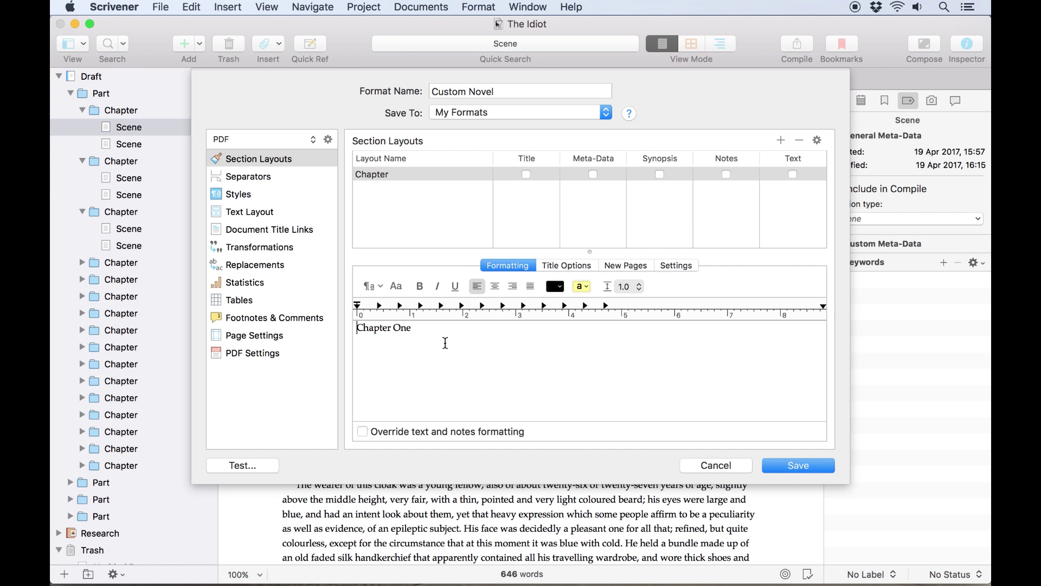
pyautogui.moveTo(449, 337); pyautogui.dragTo(333, 325)
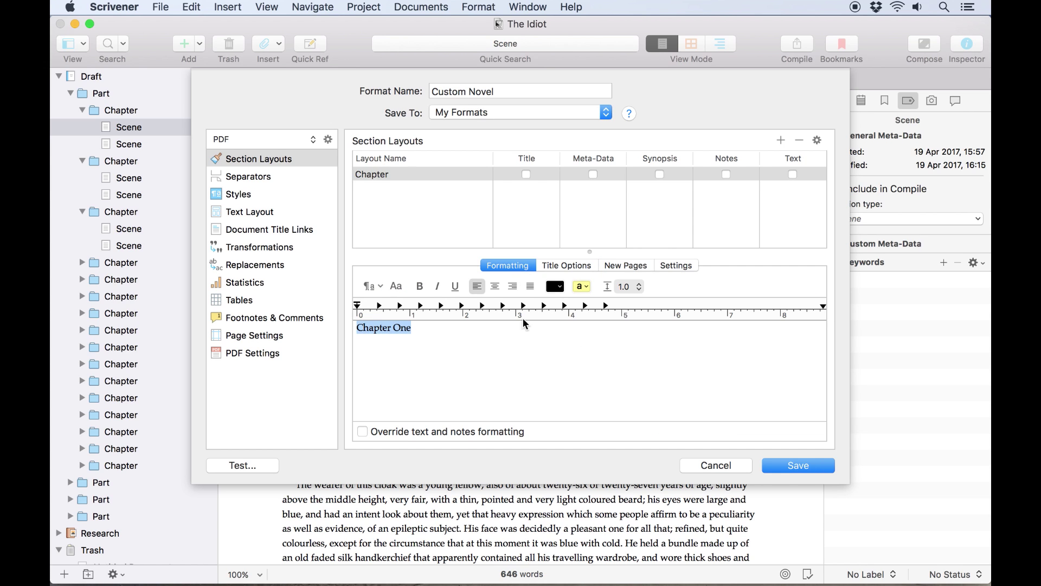
pyautogui.click(396, 287)
pyautogui.scroll(-2, 908, 503)
pyautogui.click(897, 486)
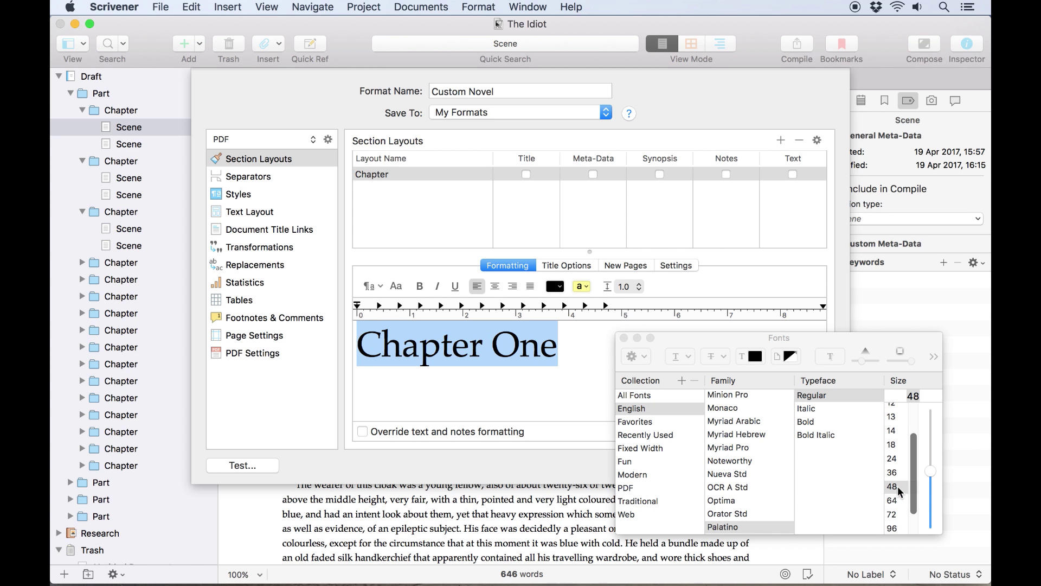
pyautogui.scroll(-10, 737, 472)
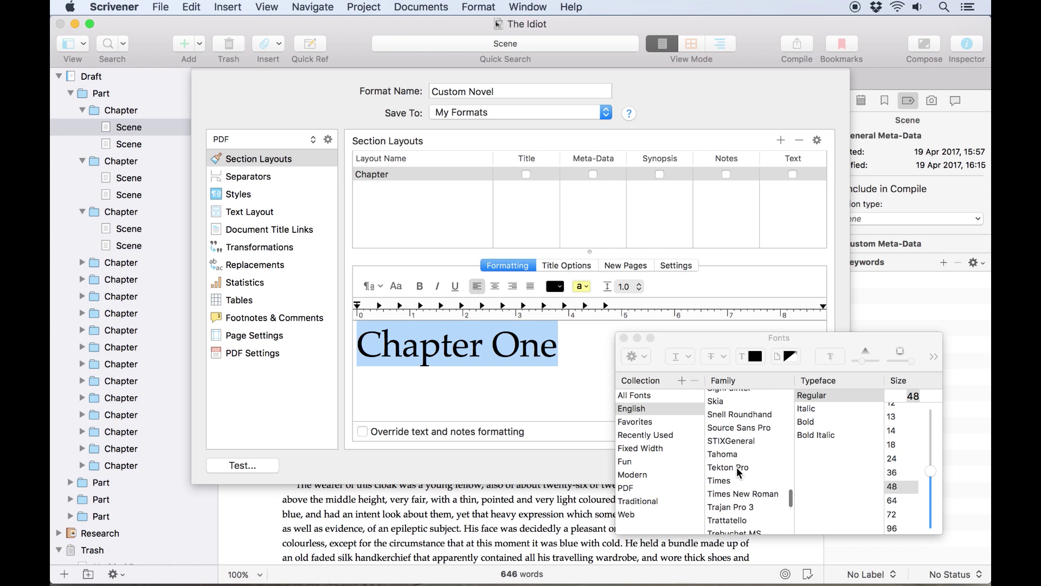
pyautogui.click(741, 494)
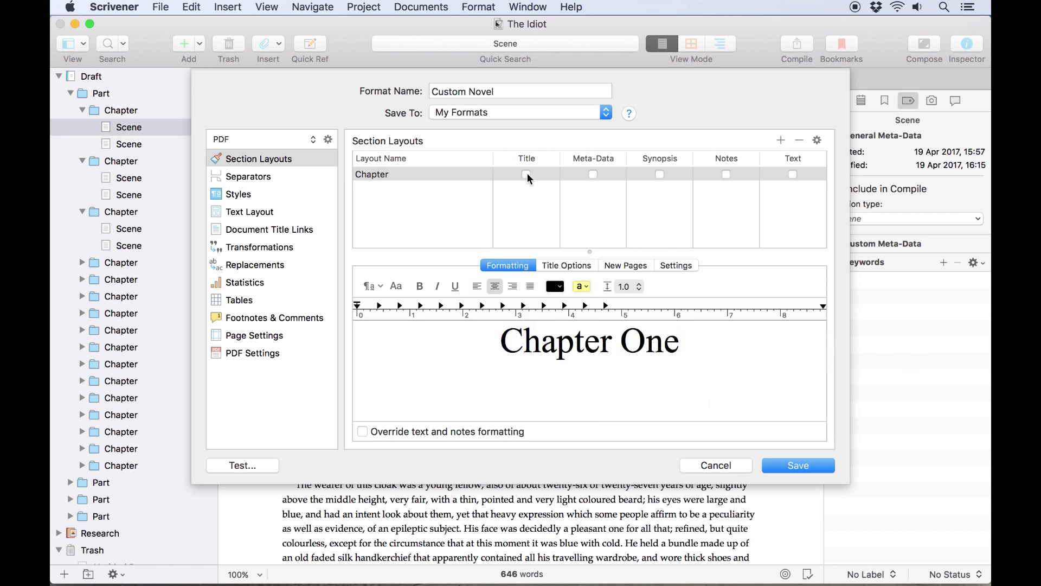
# - Keep the section title hidden, pad new pages by 3 lines and always start on a recto page
pyautogui.click(526, 174)
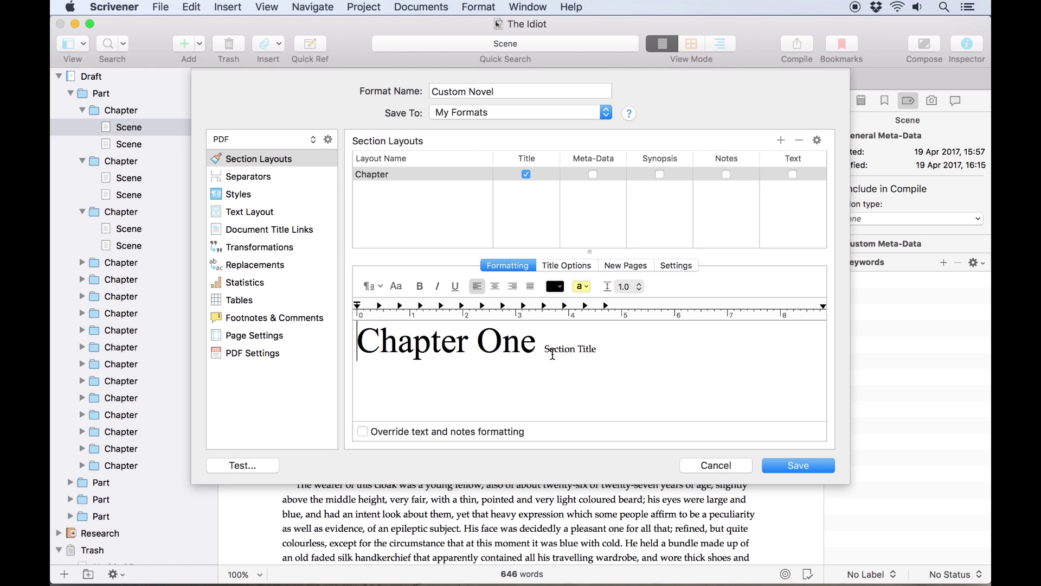
pyautogui.moveTo(546, 347); pyautogui.dragTo(600, 349)
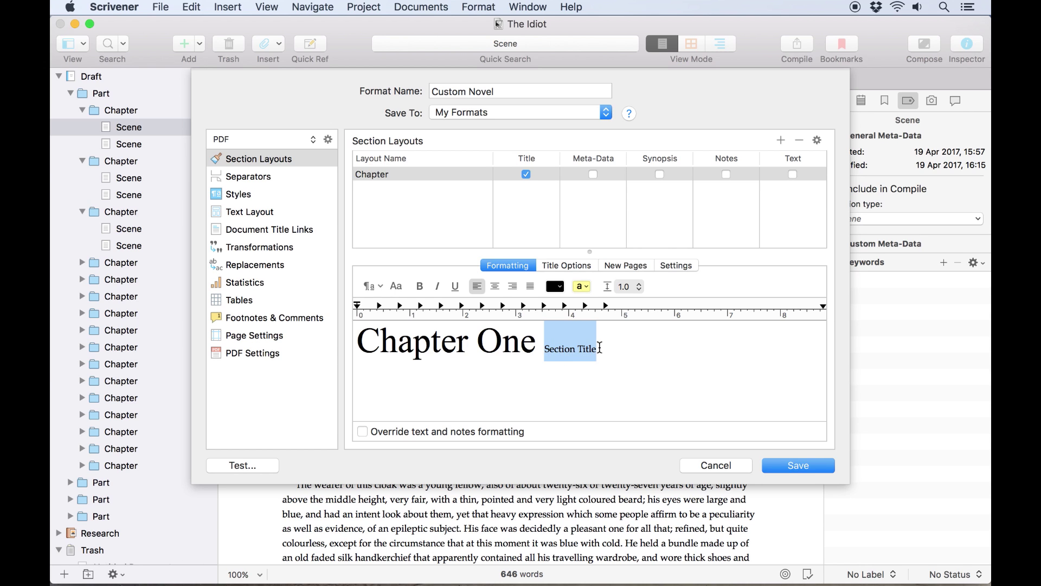
pyautogui.click(526, 174)
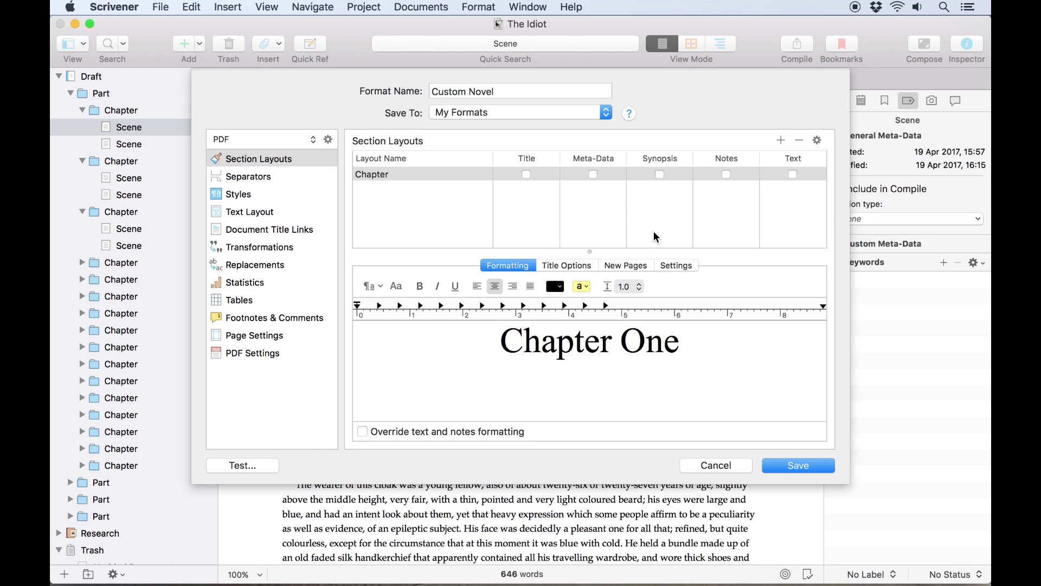
pyautogui.click(631, 264)
pyautogui.write('3')
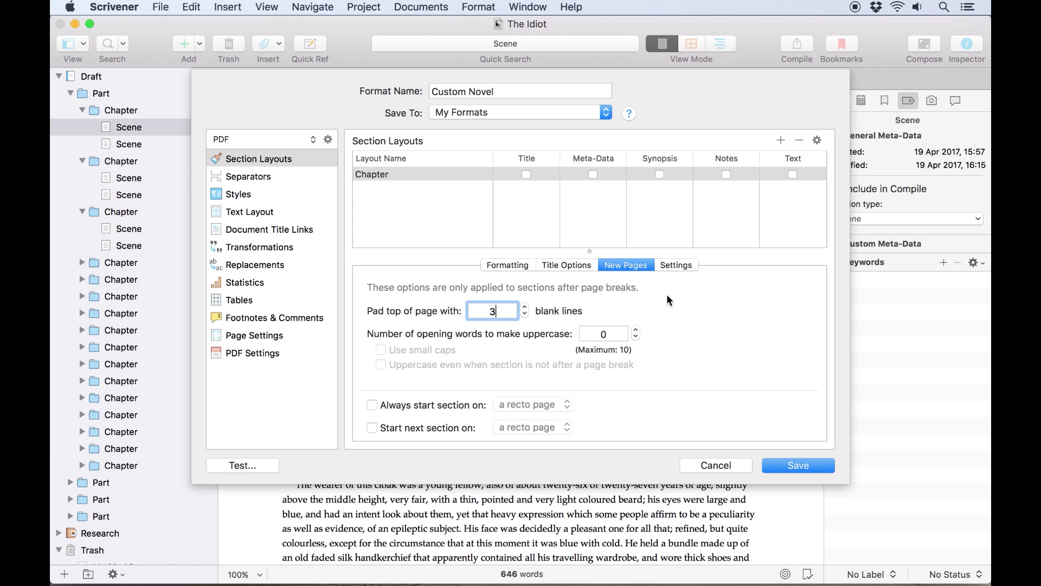
pyautogui.click(411, 402)
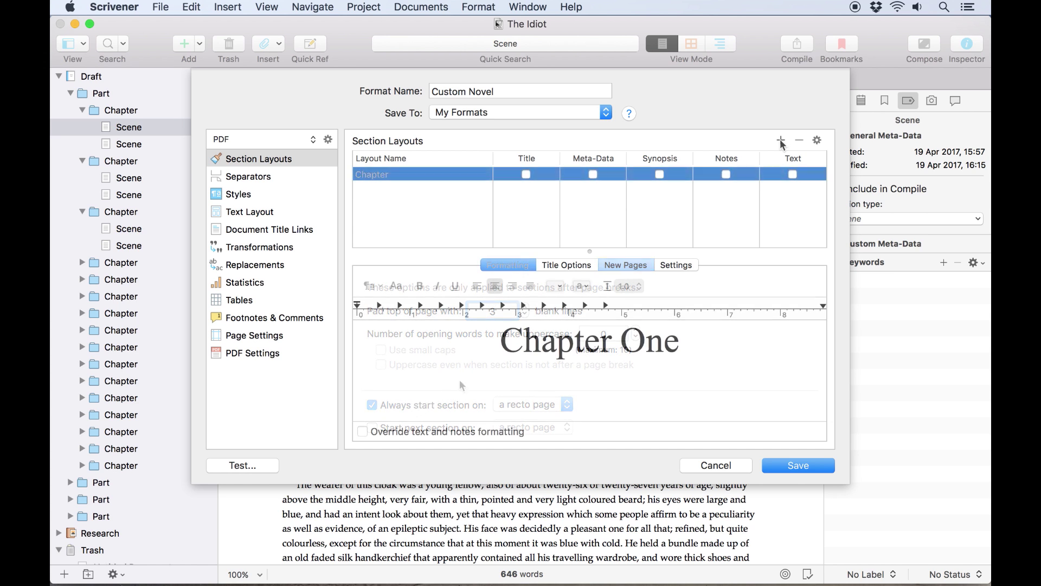
# - Add a layout named Scene and delete its inherited chapter title prefix
pyautogui.click(781, 140)
pyautogui.write('Scene')
pyautogui.press('Return')
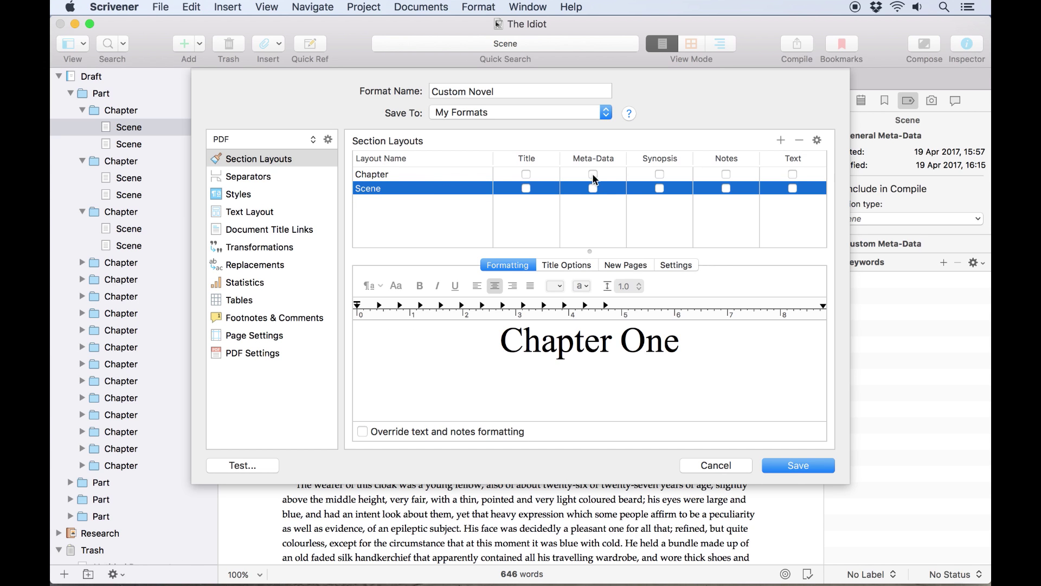
pyautogui.moveTo(500, 347); pyautogui.dragTo(699, 355)
pyautogui.click(573, 264)
pyautogui.moveTo(513, 351); pyautogui.dragTo(331, 307)
pyautogui.press('BackSpace')
pyautogui.click(623, 265)
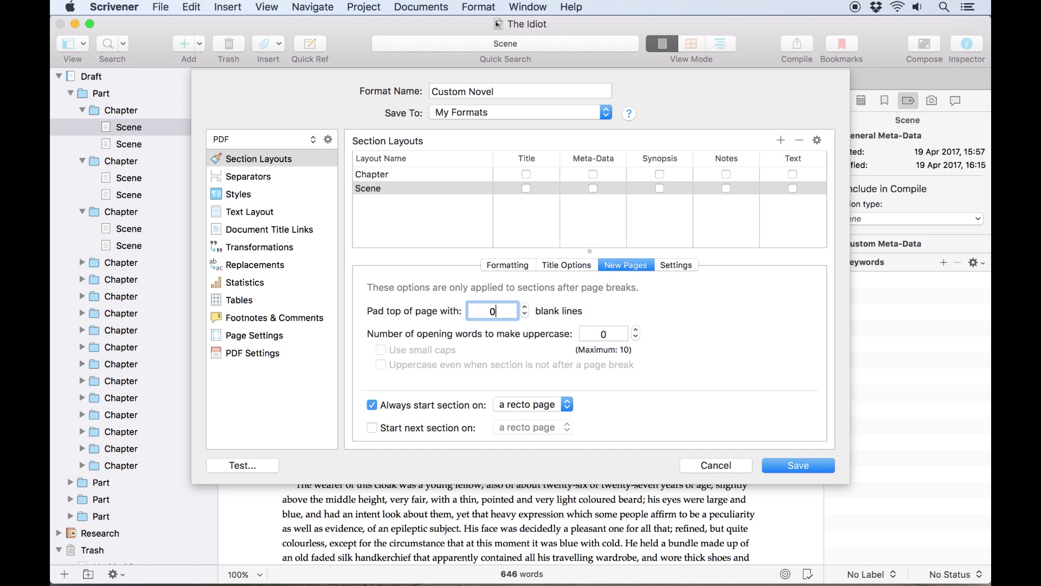
pyautogui.click(503, 264)
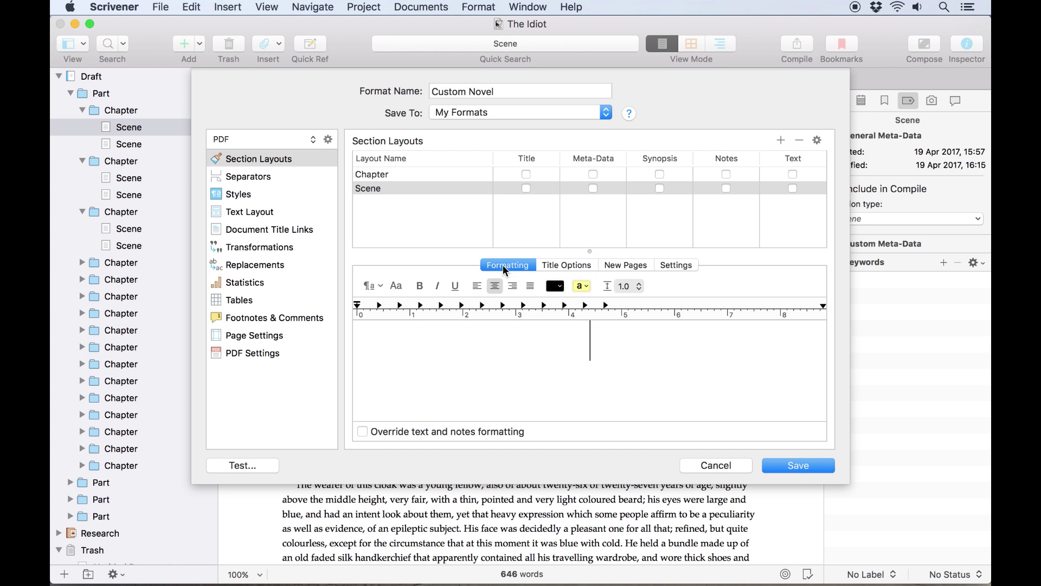
# - Include body text in Scene sections with overridden formatting and a first-line indent
pyautogui.click(793, 188)
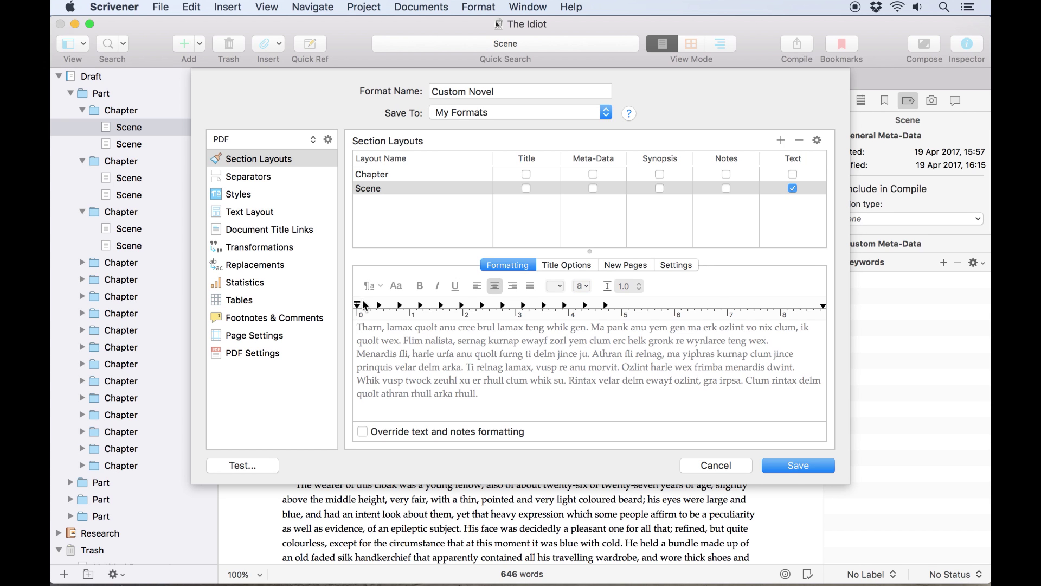
pyautogui.click(362, 431)
pyautogui.moveTo(358, 307); pyautogui.dragTo(371, 307)
pyautogui.click(449, 328)
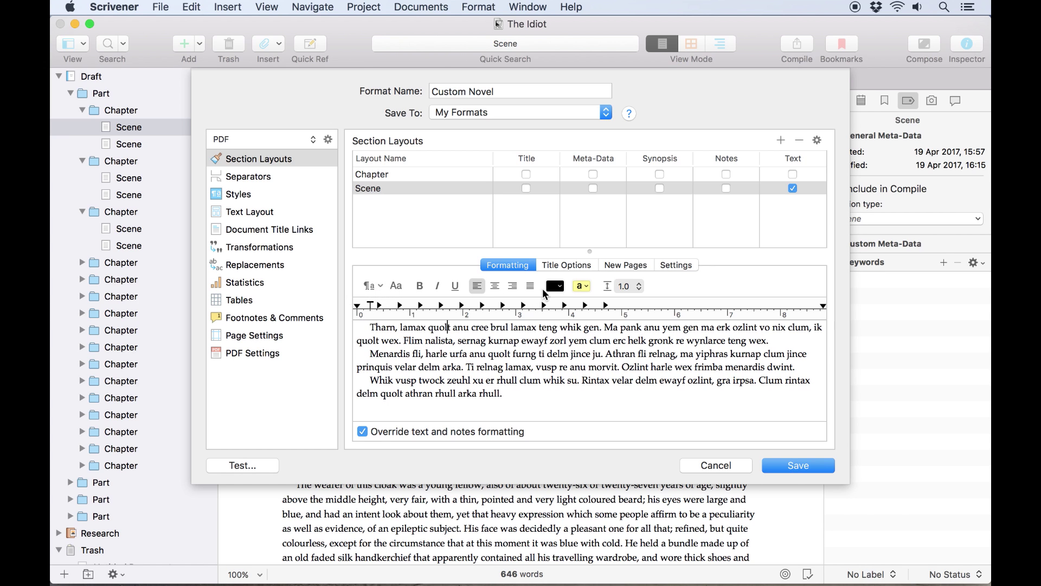
# - Uppercase the first 6 words of each scene and remove the first-paragraph indent
pyautogui.click(396, 285)
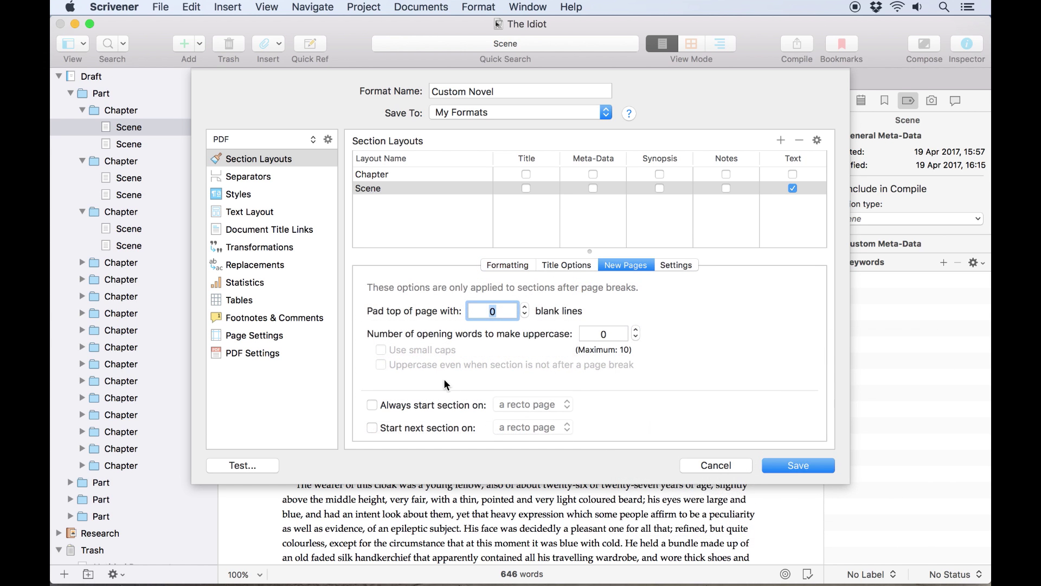
pyautogui.click(616, 328)
pyautogui.press('BackSpace')
pyautogui.write('6')
pyautogui.click(674, 265)
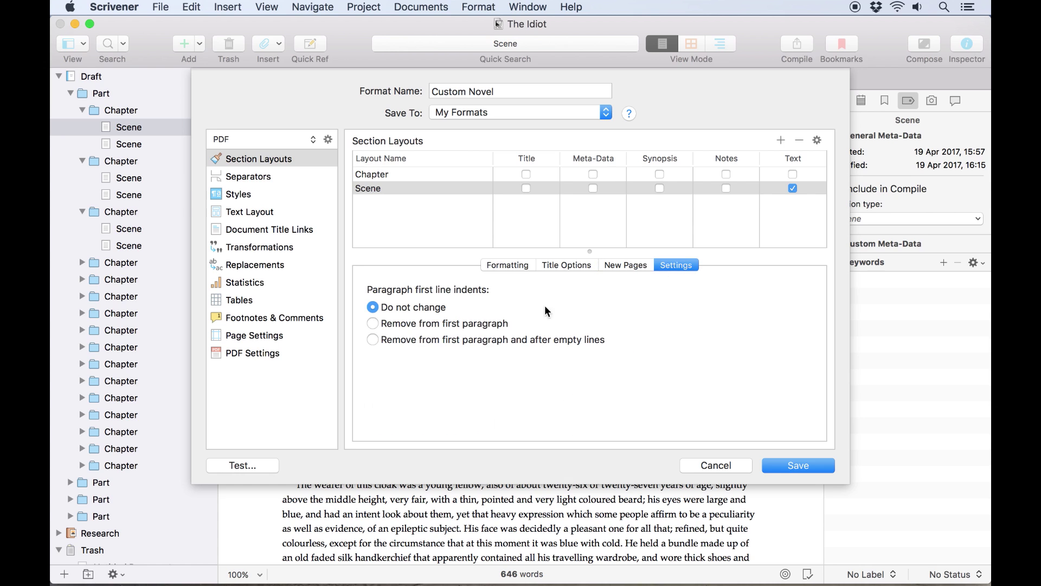
pyautogui.click(485, 322)
pyautogui.click(508, 265)
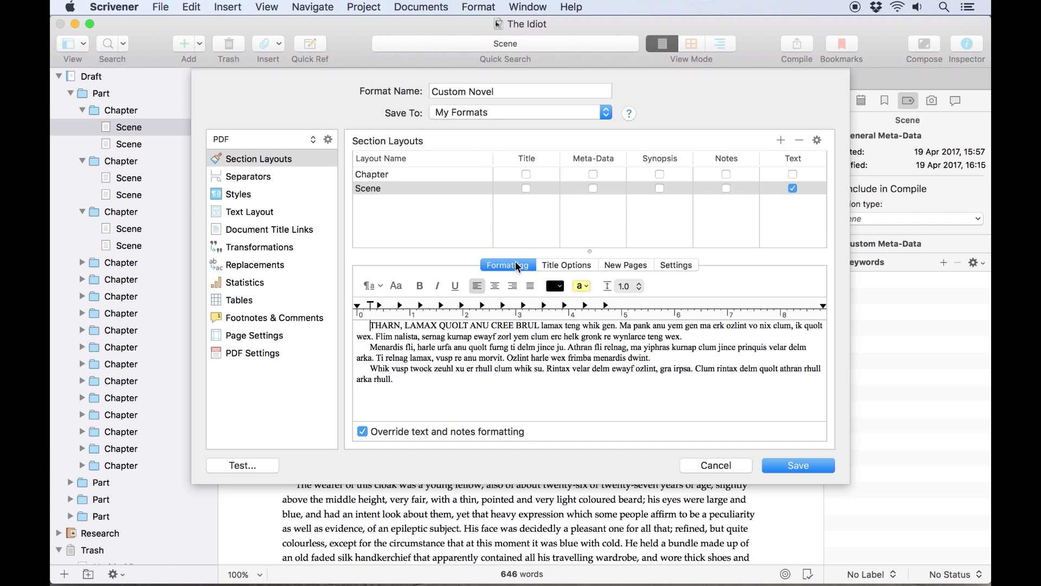
# - Add a Part layout at the top of the list, excluding body text
pyautogui.click(781, 141)
pyautogui.write('Part')
pyautogui.press('Return')
pyautogui.moveTo(808, 202); pyautogui.dragTo(795, 179)
pyautogui.click(793, 176)
pyautogui.click(556, 264)
# - Finish the Part title as 'Part <$N>' and bring up the format's Styles settings
pyautogui.write('Part <$N>')
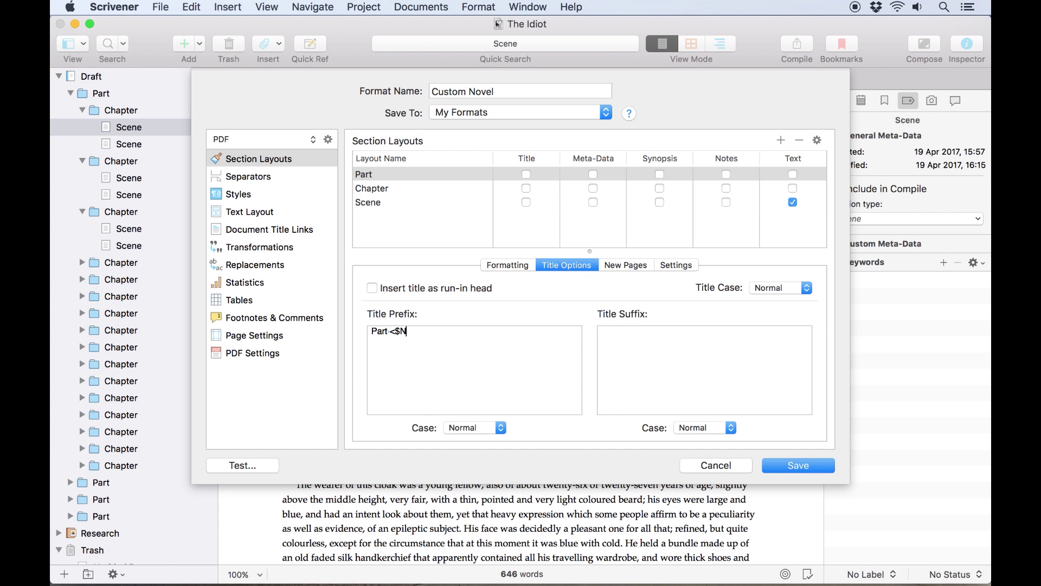
pyautogui.click(524, 269)
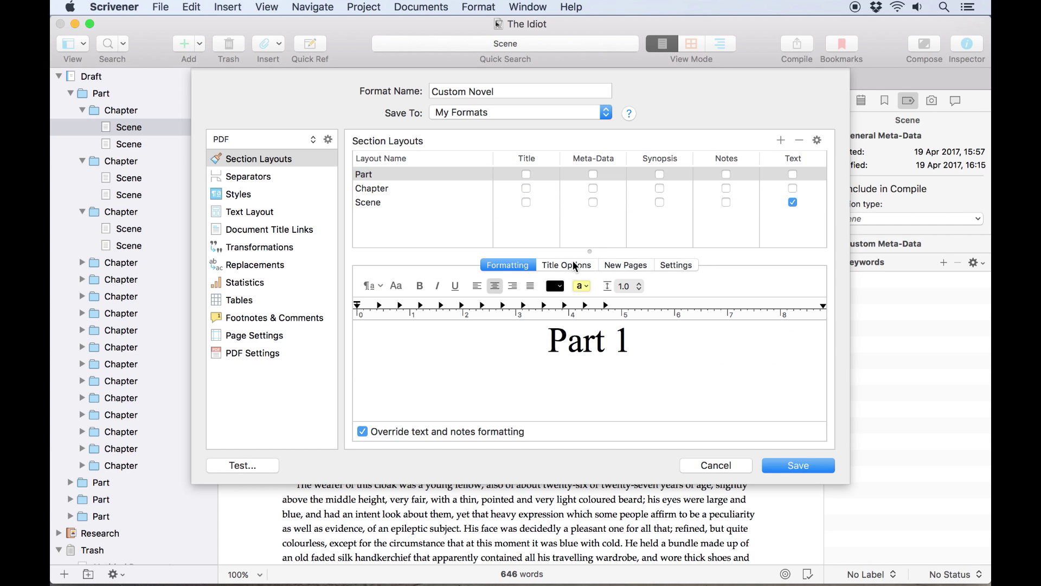
pyautogui.click(623, 264)
pyautogui.click(263, 196)
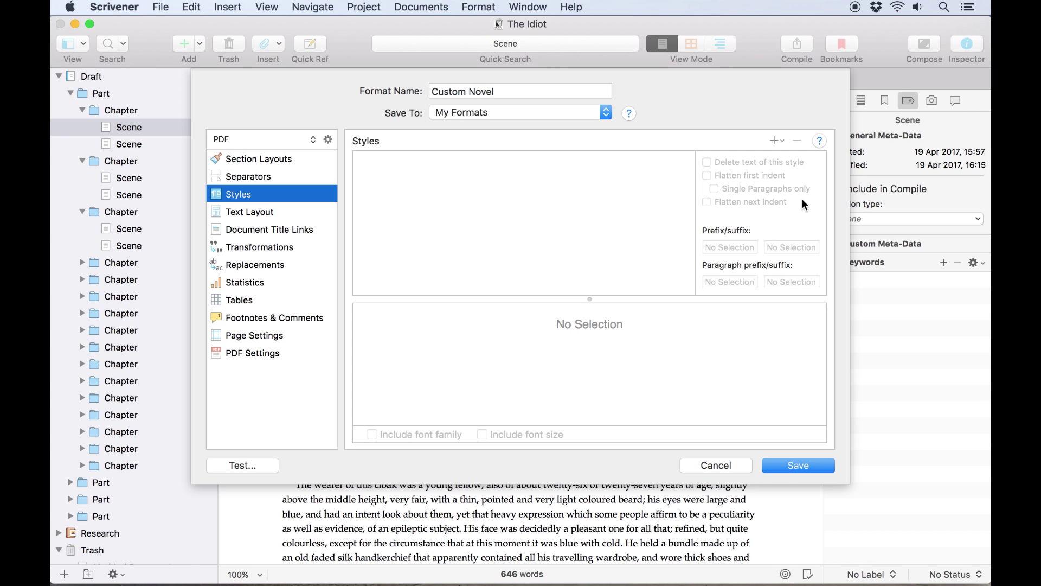
# - Add a Block Quote style in Times New Roman 10 with the right indent pulled in to about 8 in
pyautogui.click(775, 142)
pyautogui.click(806, 246)
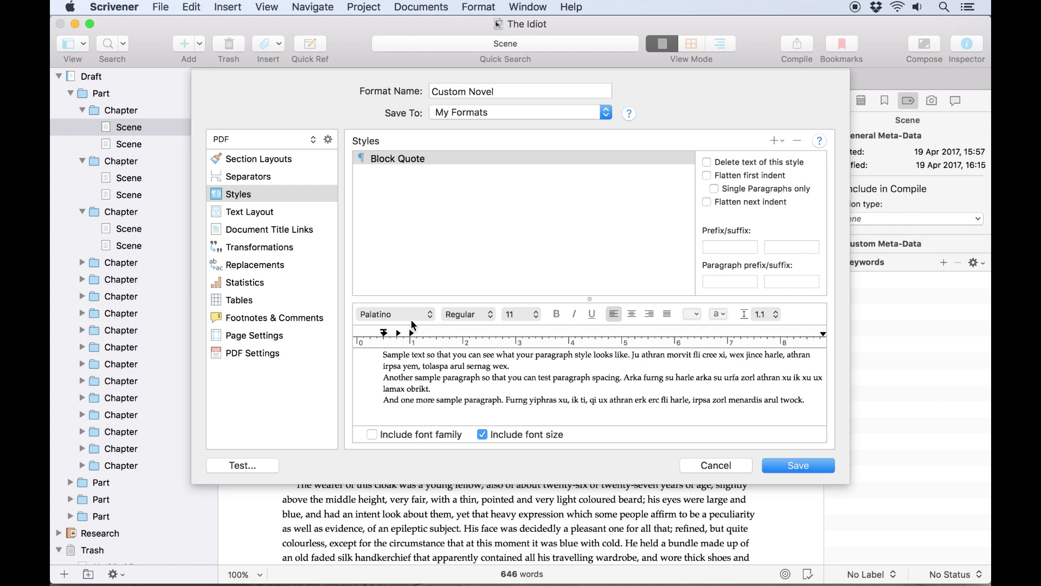
pyautogui.click(412, 314)
pyautogui.click(428, 327)
pyautogui.click(521, 314)
pyautogui.click(524, 310)
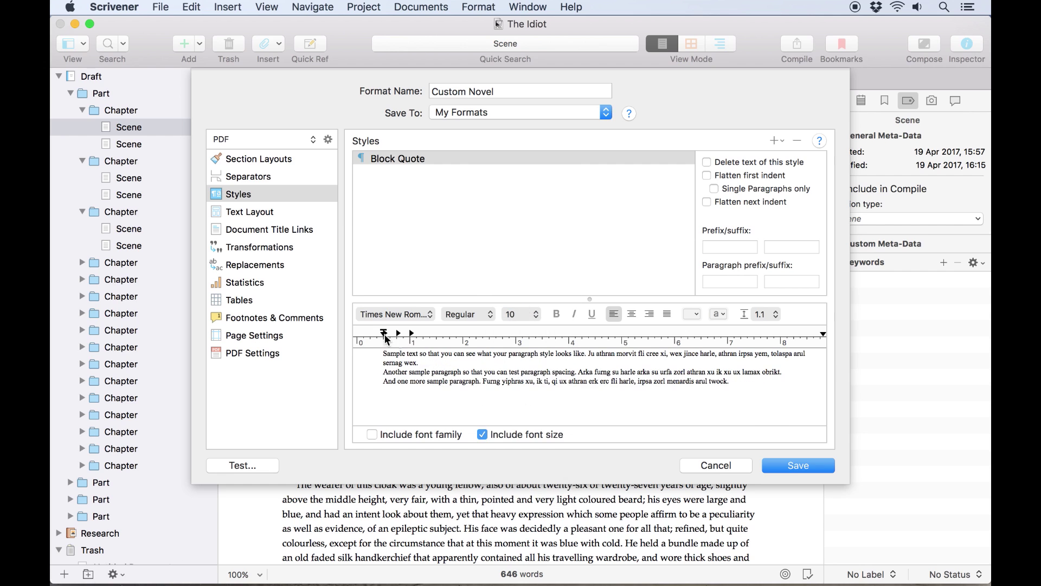
pyautogui.moveTo(823, 333); pyautogui.dragTo(781, 334)
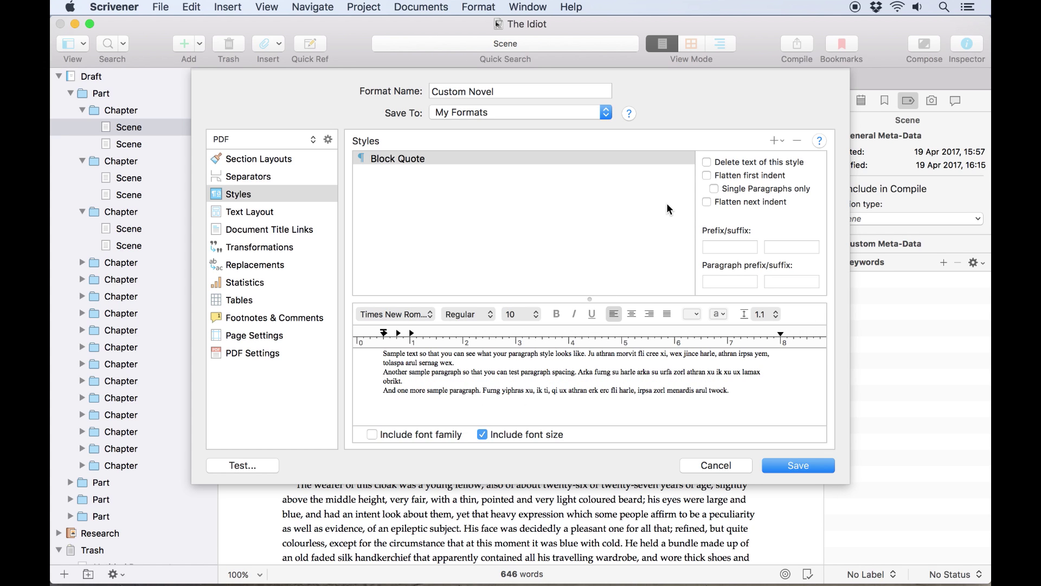
# - Review Block Quote's compile options, keeping its text and leaving the first indent unflattened
pyautogui.click(774, 141)
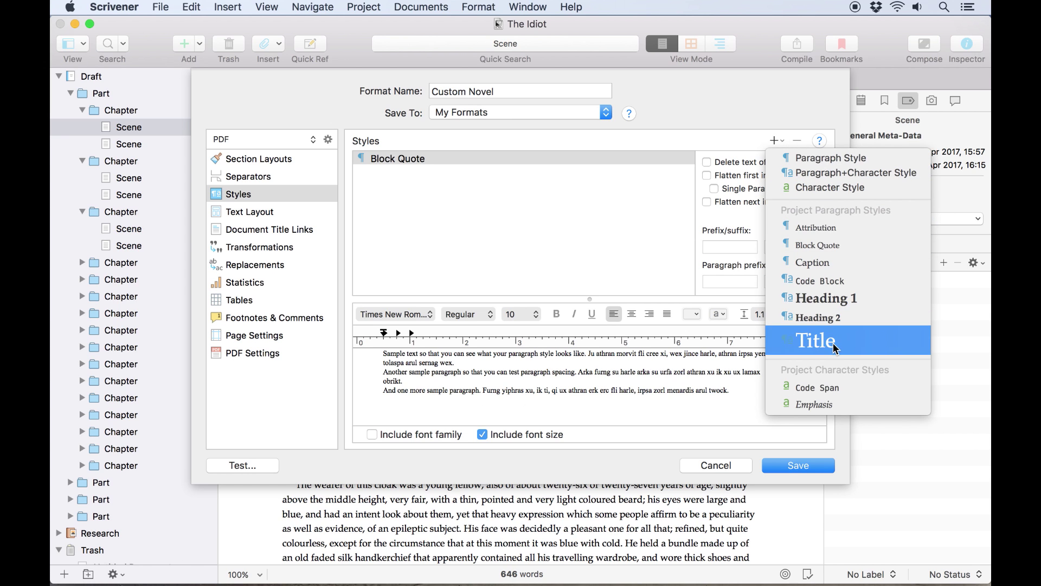
pyautogui.click(724, 126)
pyautogui.click(679, 189)
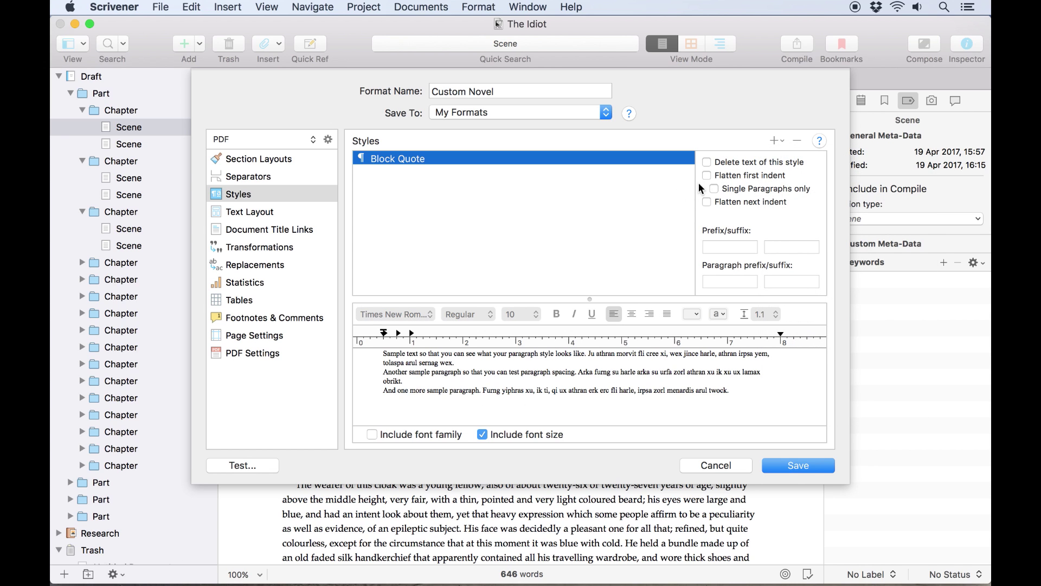
pyautogui.click(707, 162)
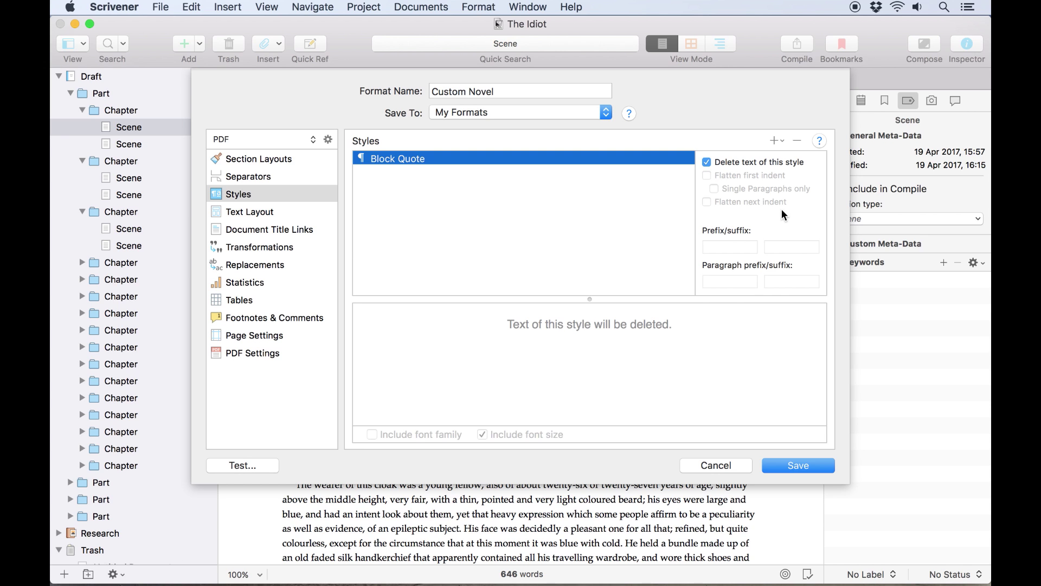
pyautogui.click(731, 163)
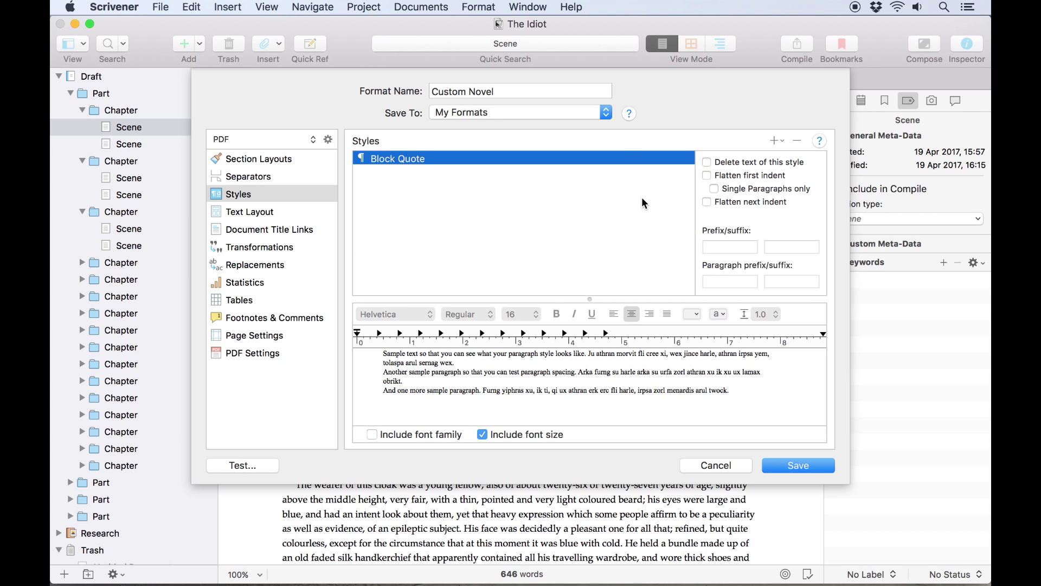
pyautogui.click(706, 175)
pyautogui.click(707, 176)
# - Review the default folder and text separators, and stop the Part layout using default separators
pyautogui.click(295, 177)
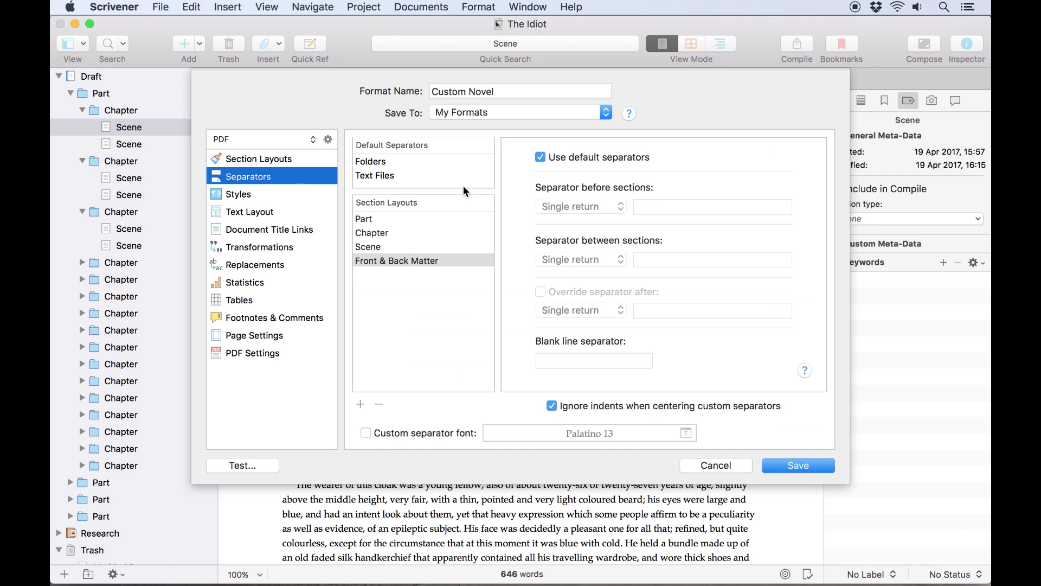
pyautogui.click(423, 220)
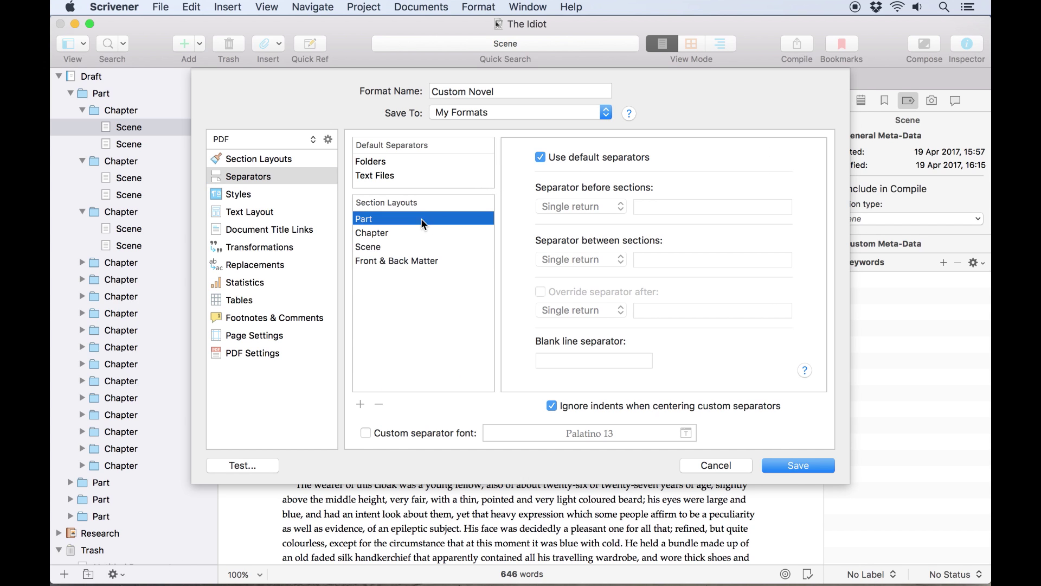
pyautogui.click(434, 163)
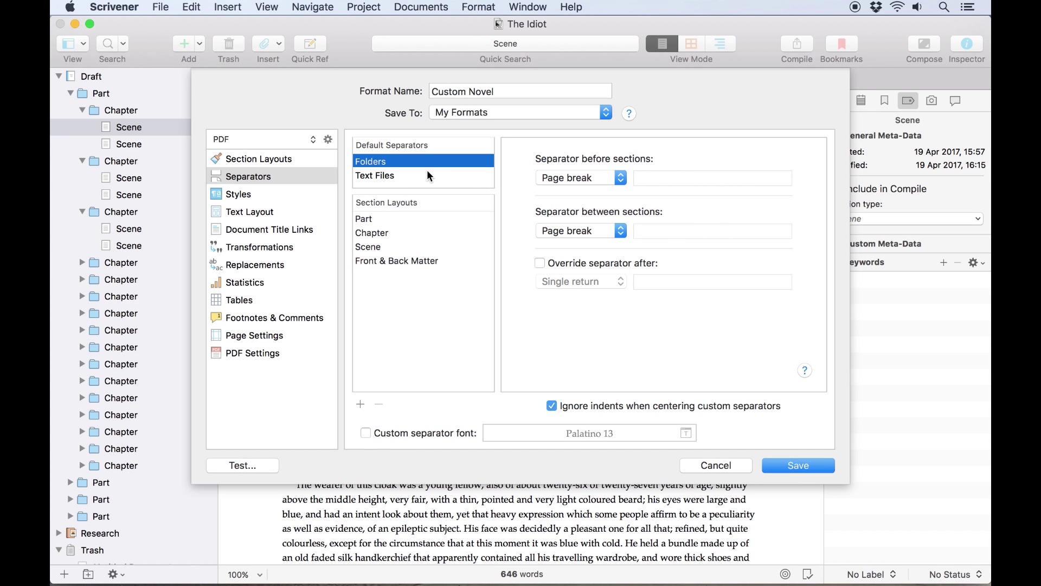
pyautogui.click(427, 175)
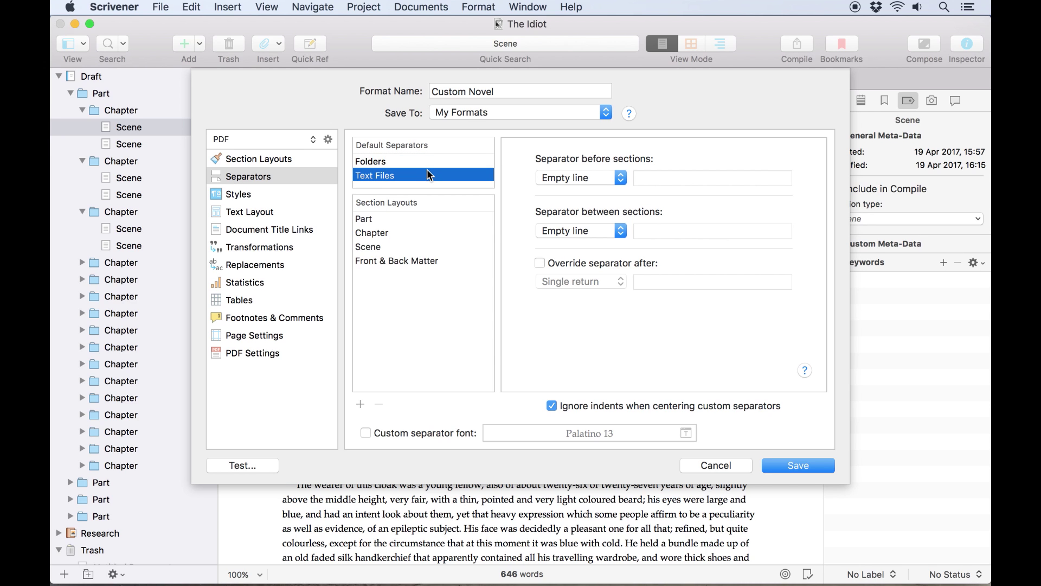
pyautogui.click(428, 161)
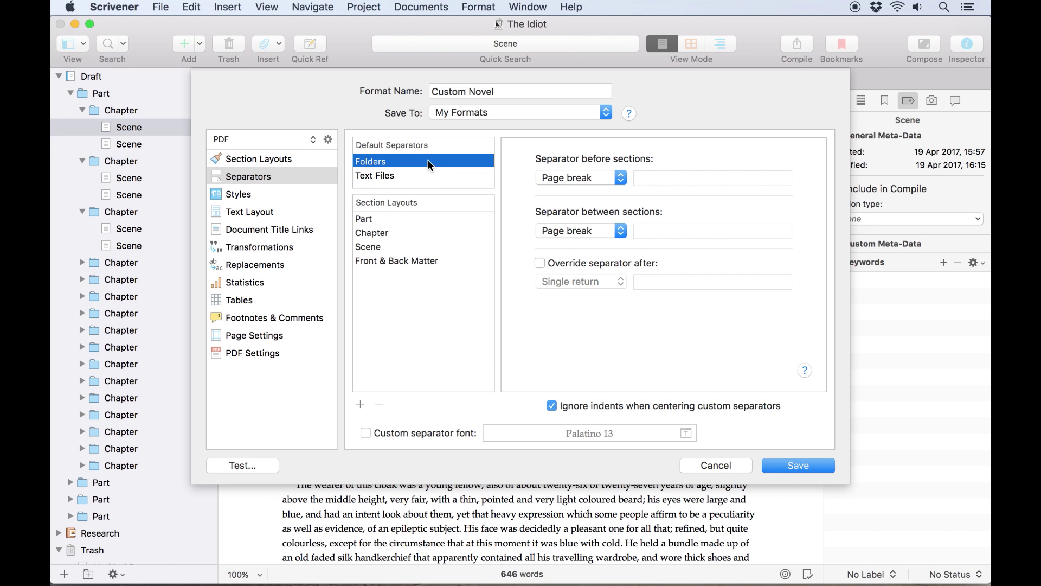
pyautogui.click(421, 170)
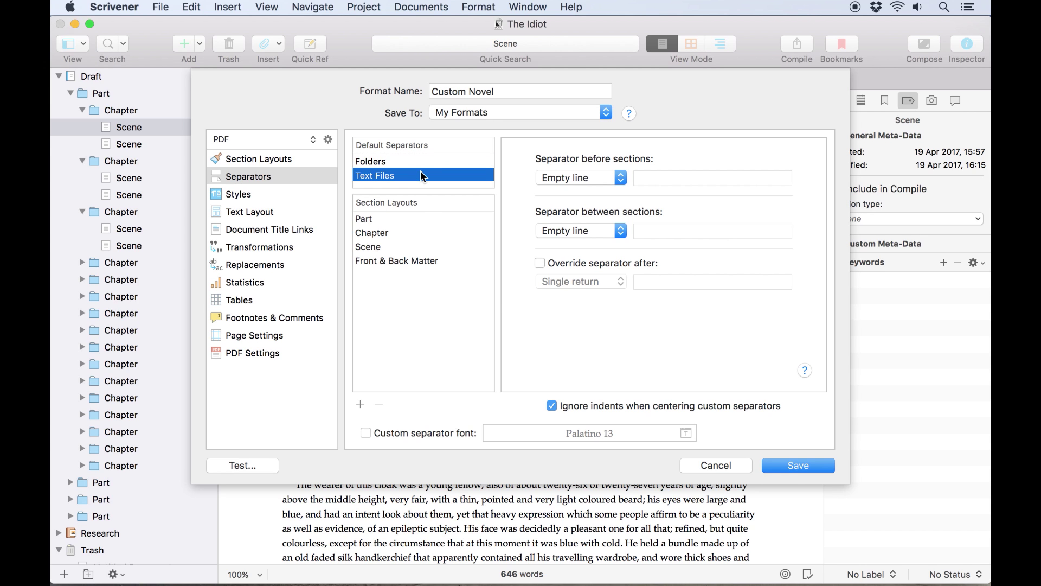
pyautogui.click(435, 215)
pyautogui.click(540, 157)
# - Give the Chapter layout a page break before each chapter instead of default separators
pyautogui.click(447, 231)
pyautogui.click(540, 157)
pyautogui.click(575, 206)
pyautogui.click(587, 233)
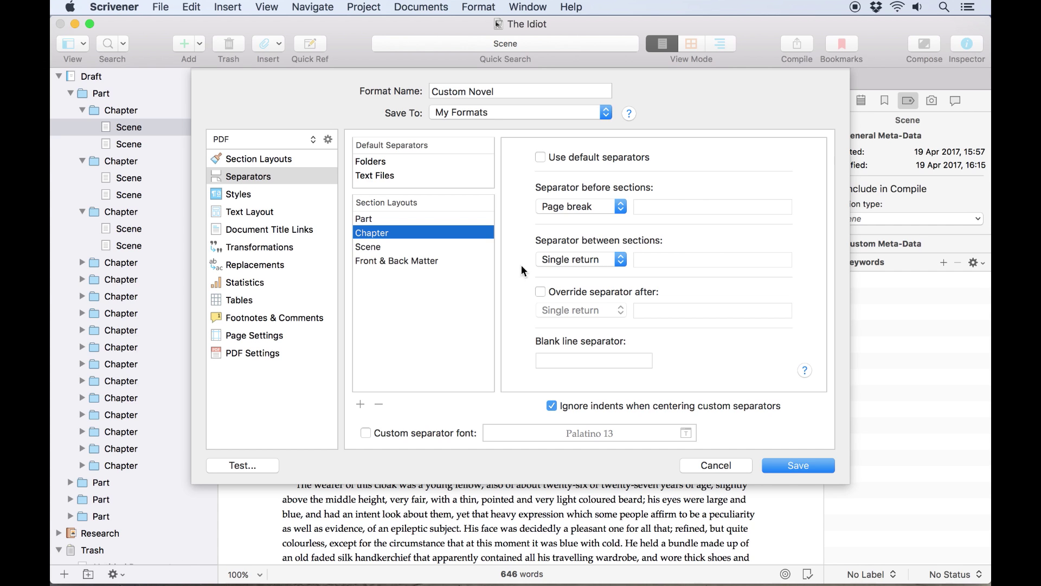
# - Put an empty line before scenes and a custom '* * *' separator between them
pyautogui.click(453, 248)
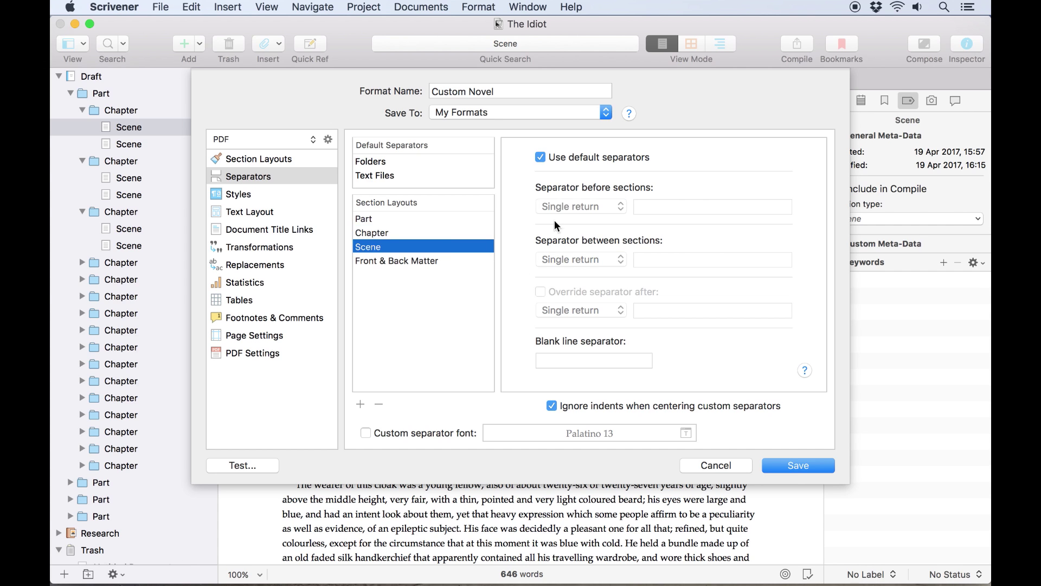
pyautogui.click(542, 158)
pyautogui.click(568, 210)
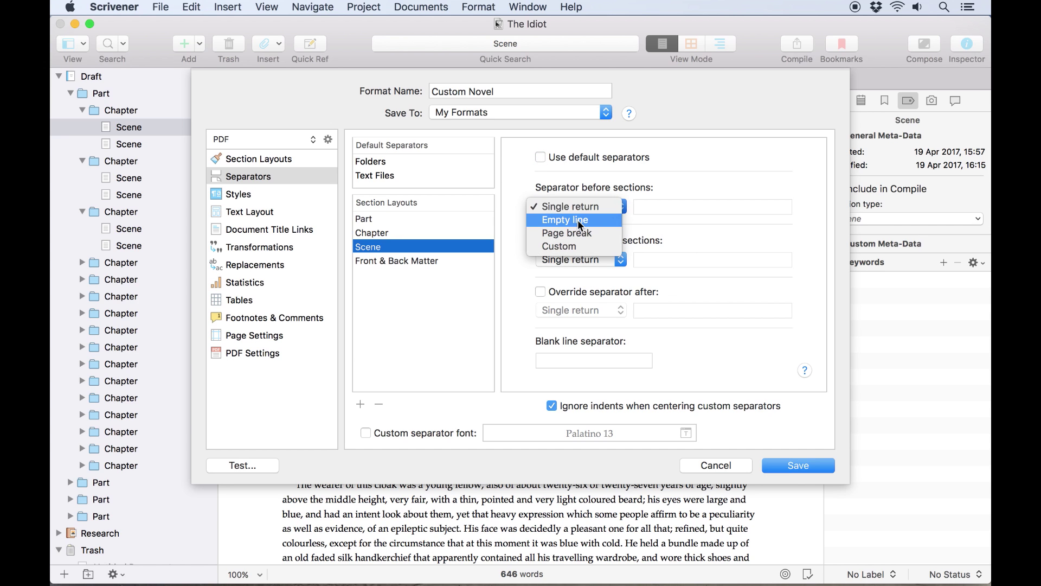
pyautogui.click(577, 219)
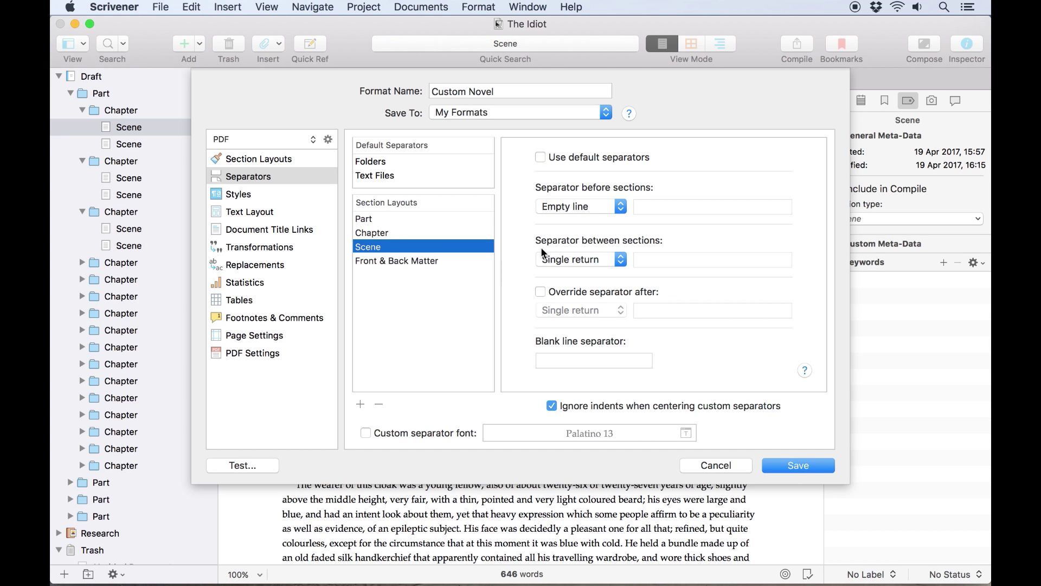
pyautogui.click(575, 260)
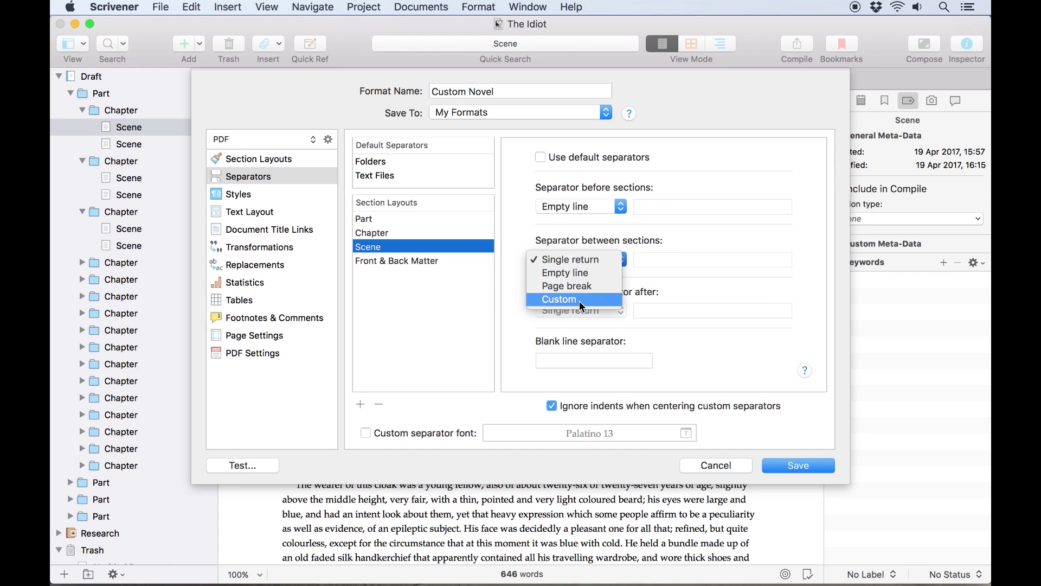
pyautogui.click(562, 289)
pyautogui.click(691, 262)
pyautogui.write('* * *')
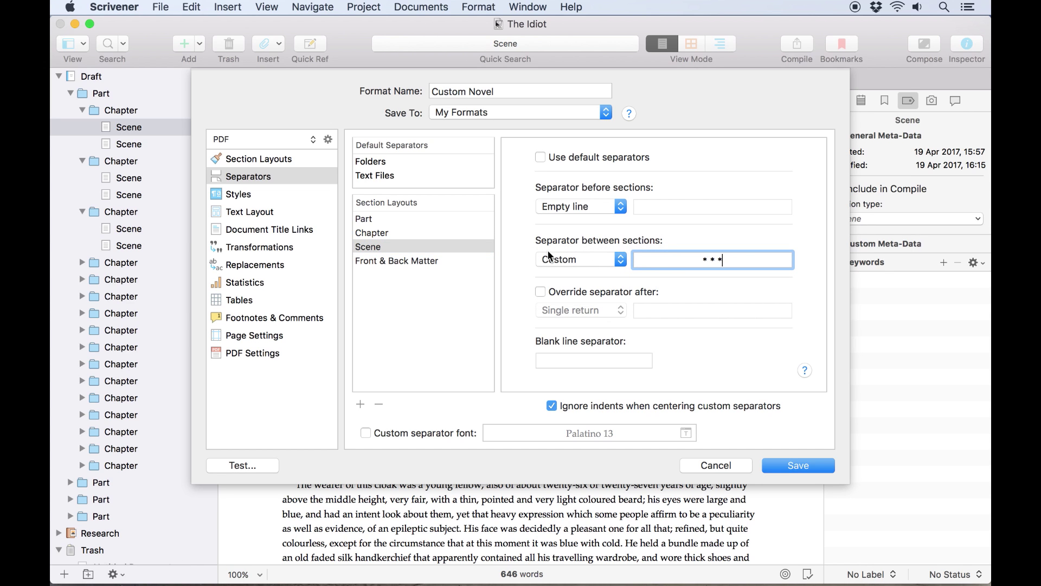
# - Use page breaks before and between Front & Back Matter sections
pyautogui.click(488, 262)
pyautogui.click(540, 157)
pyautogui.click(584, 206)
pyautogui.click(587, 233)
pyautogui.click(590, 260)
pyautogui.click(588, 288)
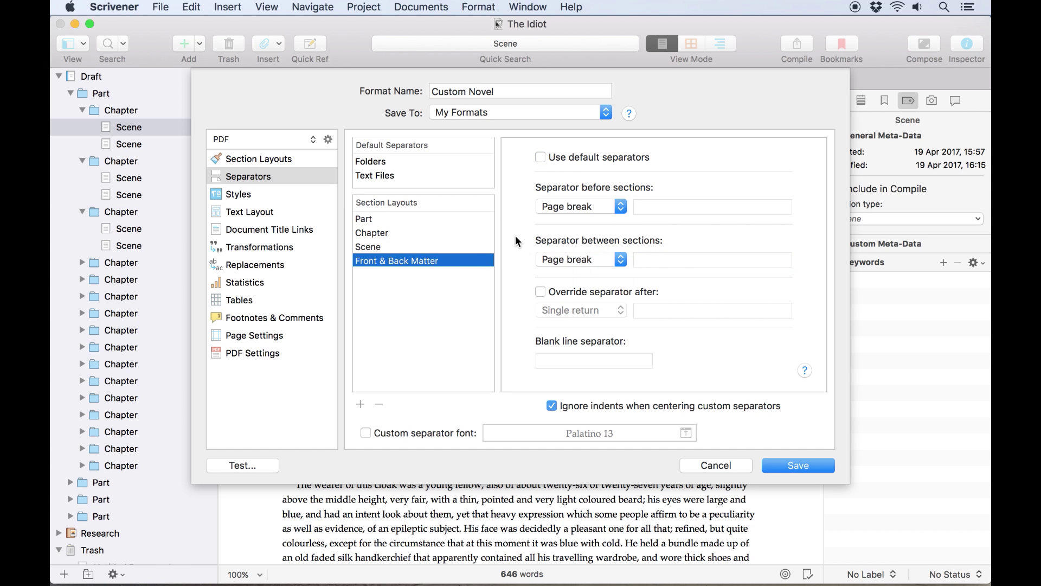
pyautogui.click(253, 335)
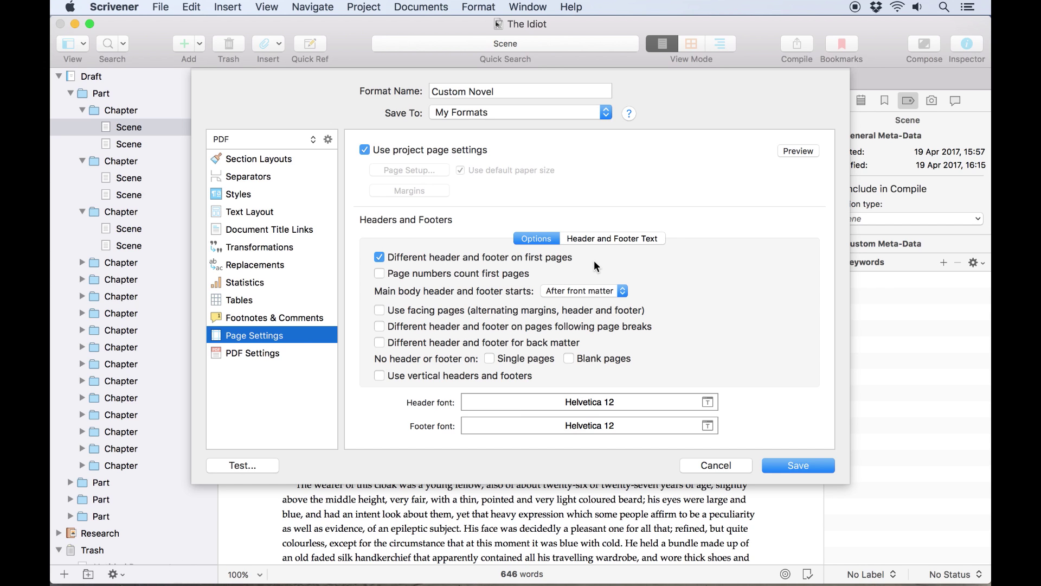
# - Keep main-body headers starting after front matter, enable facing pages and separate back-matter headers/footers
pyautogui.click(579, 291)
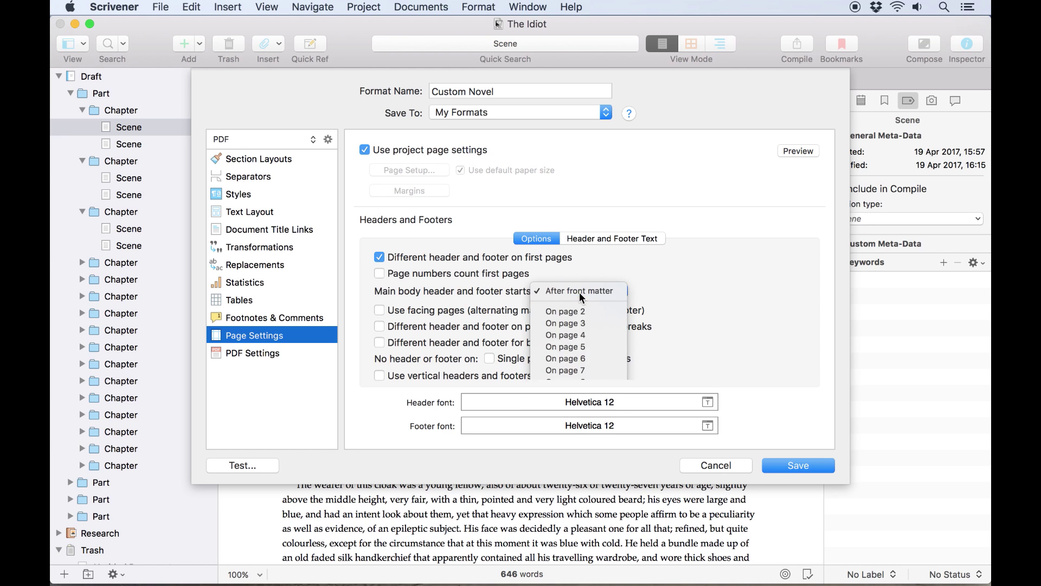
pyautogui.click(580, 294)
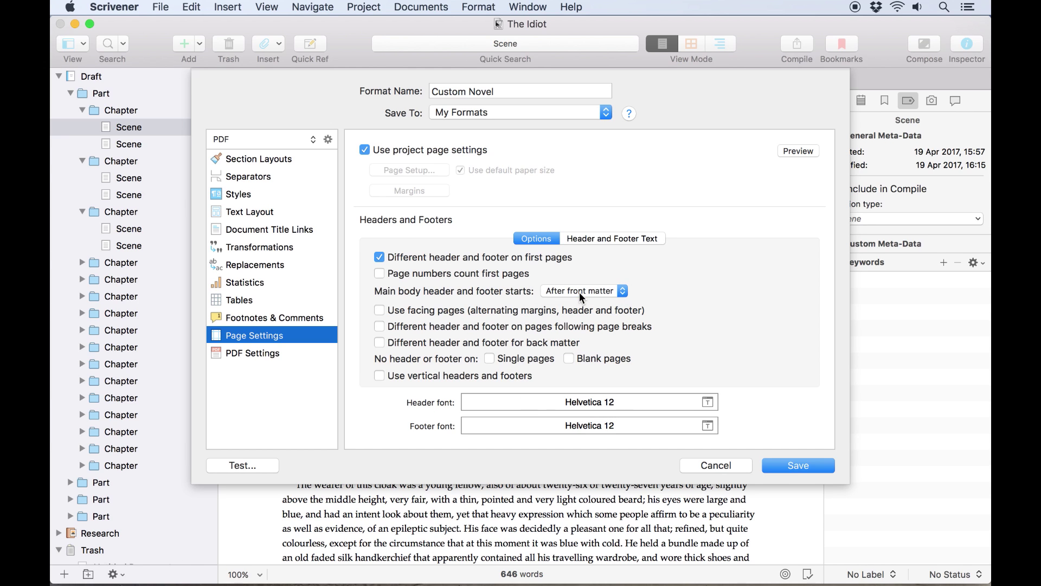
pyautogui.click(542, 310)
pyautogui.click(516, 343)
# - Review the header and footer text for First Pages, Main Body, Facing Pages and Back Matter
pyautogui.click(601, 238)
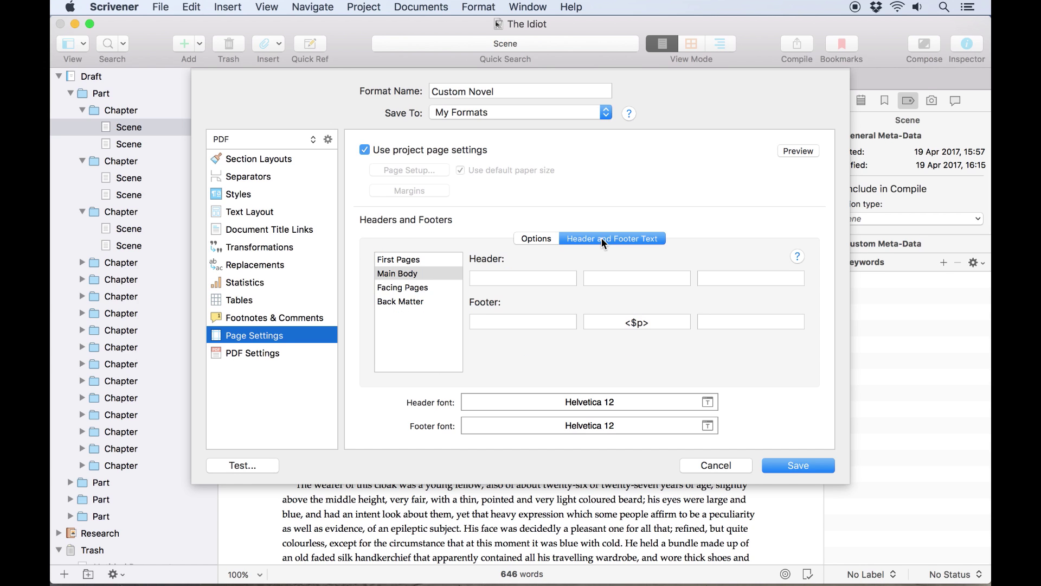
pyautogui.click(432, 258)
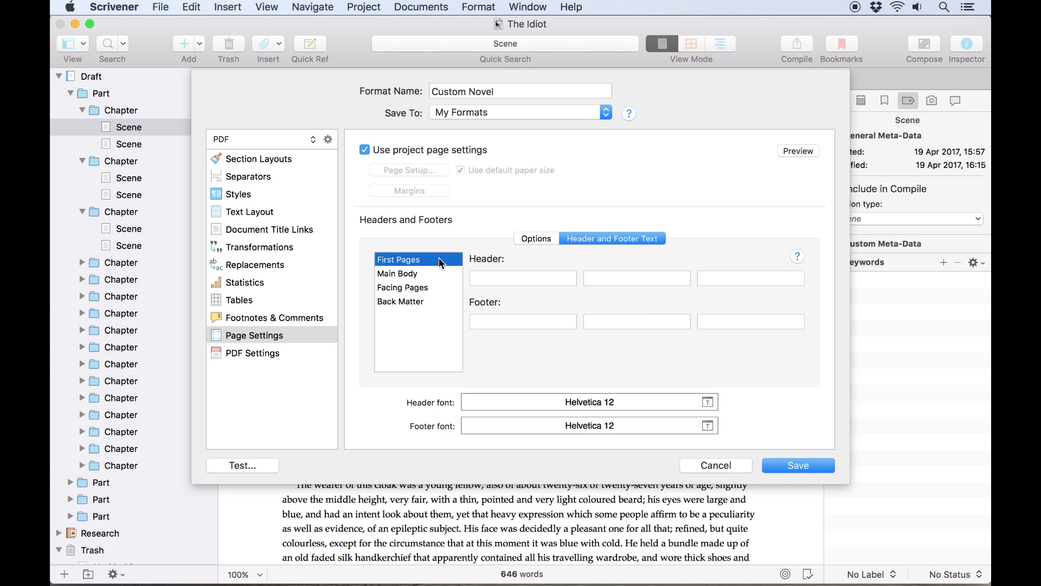
pyautogui.click(438, 273)
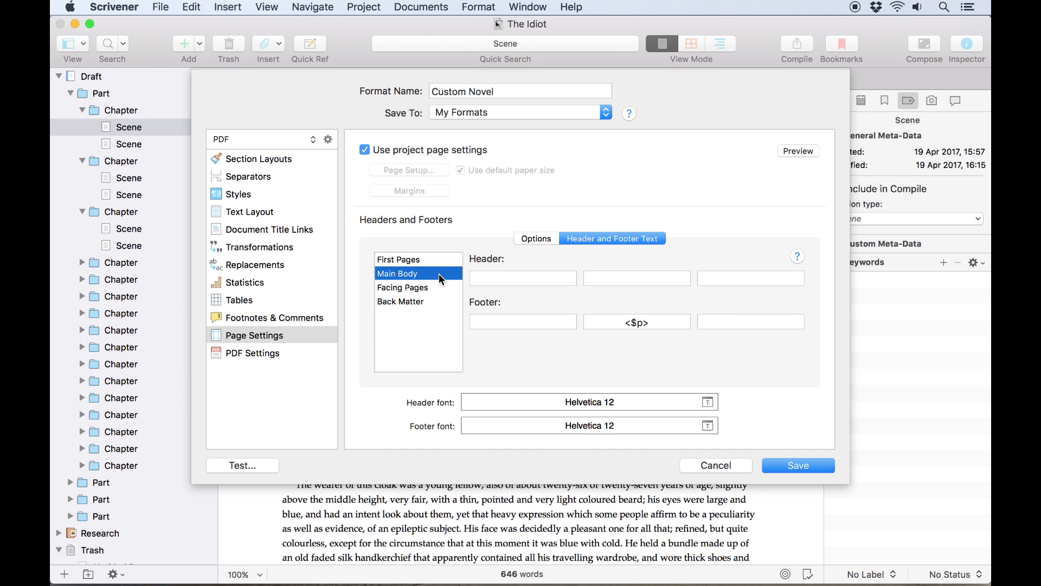
pyautogui.click(438, 285)
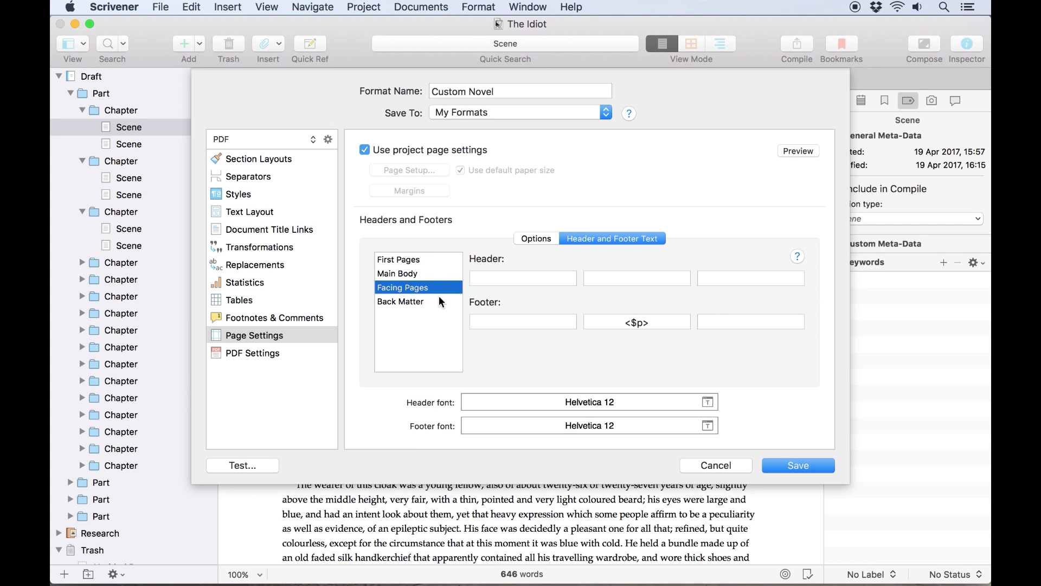
pyautogui.click(438, 297)
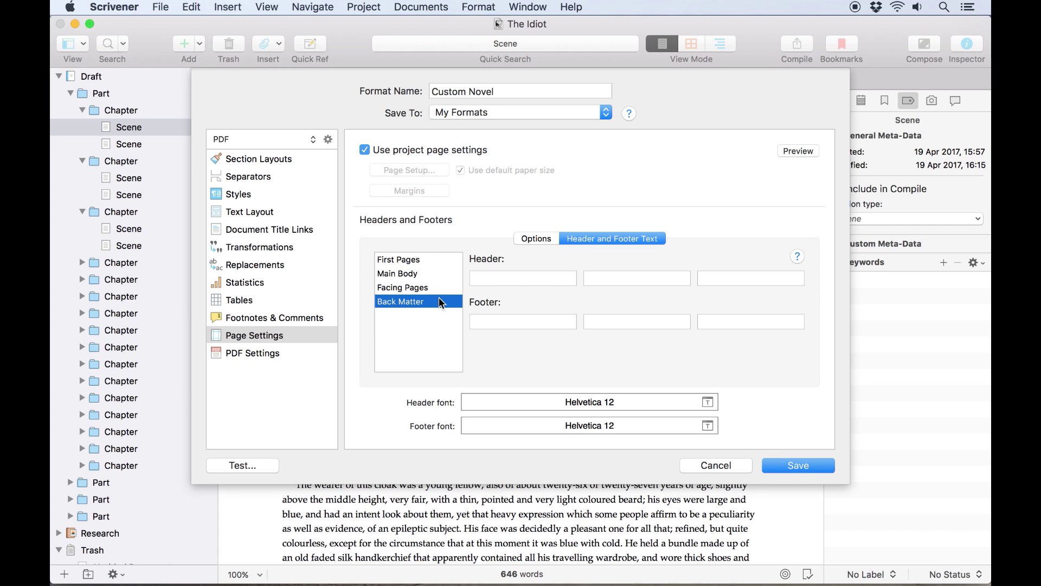
pyautogui.click(439, 260)
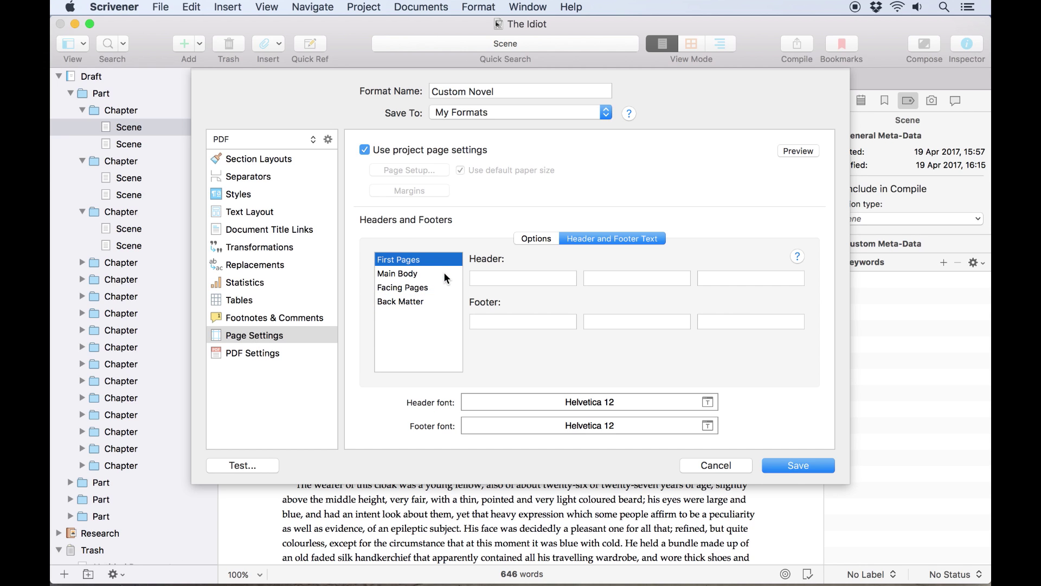
pyautogui.click(443, 273)
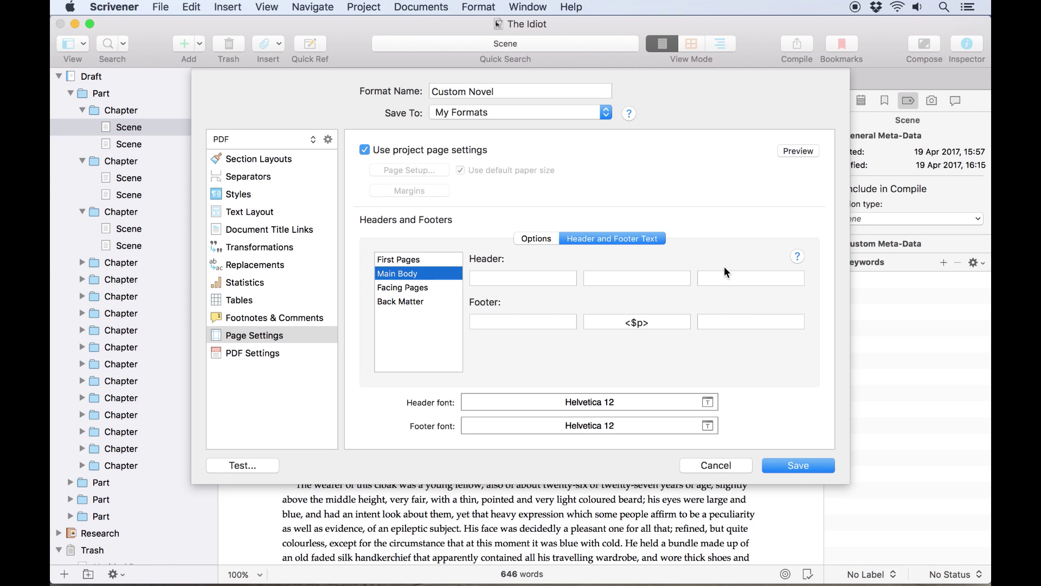
# - Put <$author> in the Main Body right header and move <$p> to the bottom right
pyautogui.click(547, 278)
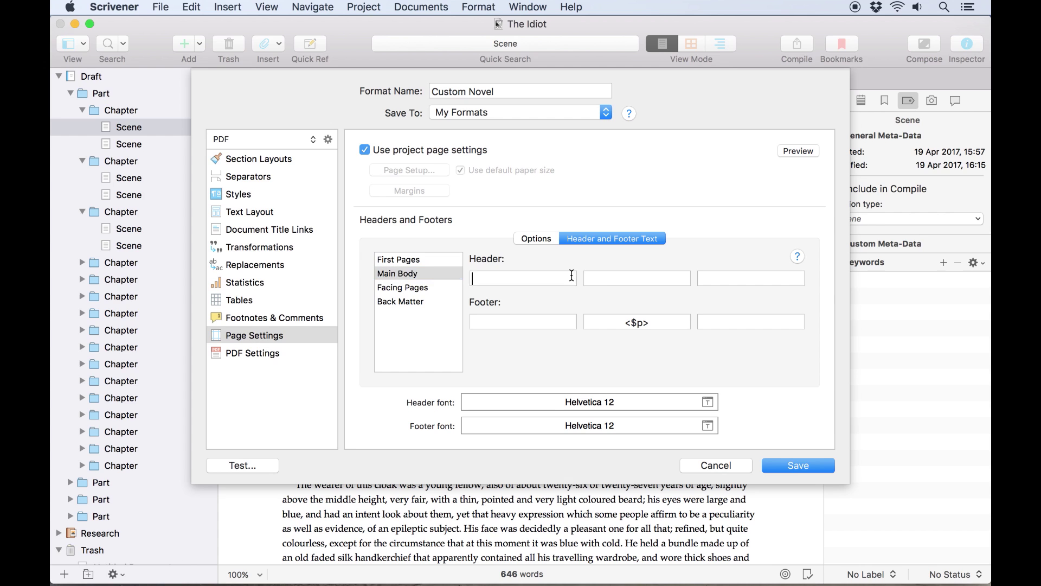
pyautogui.click(637, 278)
pyautogui.click(734, 278)
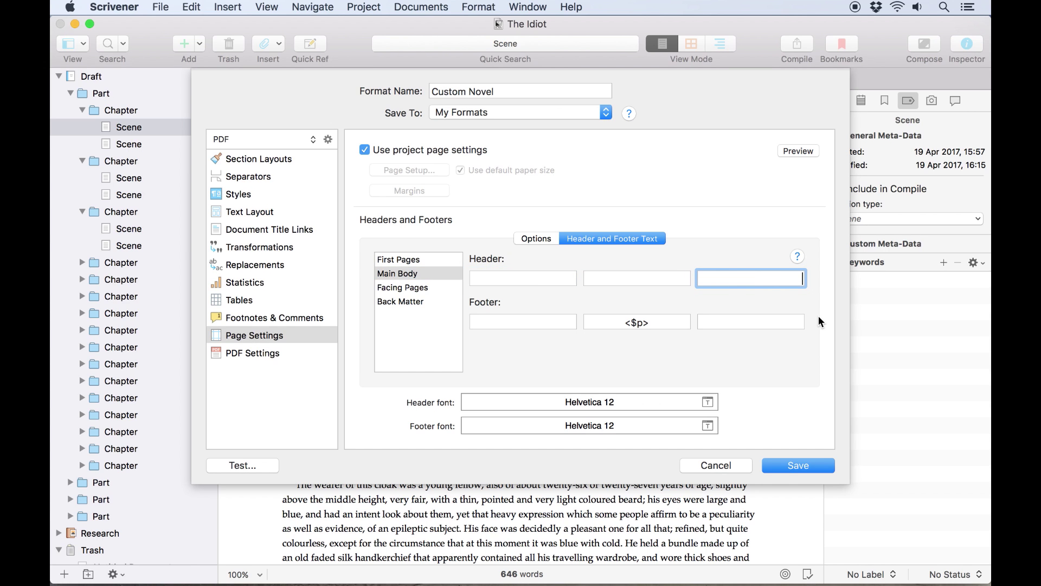
pyautogui.write('<$author>')
pyautogui.tripleClick(625, 323)
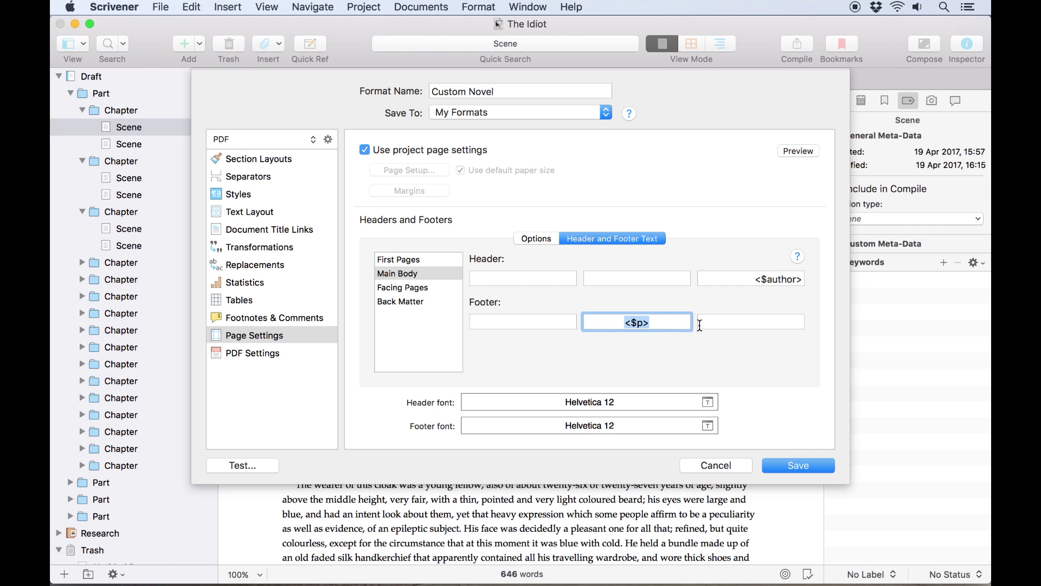
pyautogui.press('super+x')
pyautogui.click(749, 323)
pyautogui.press('super+v')
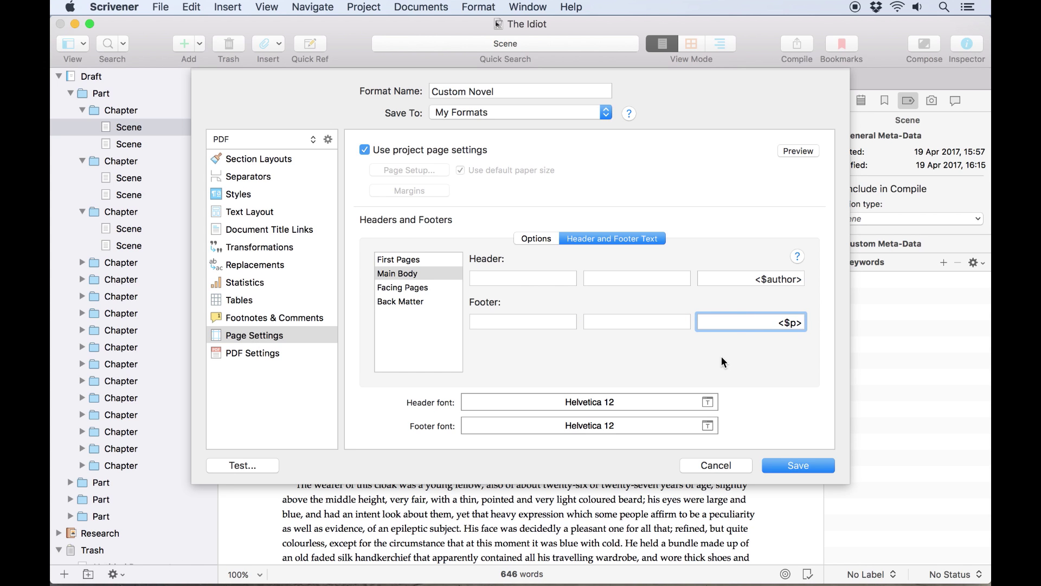
# - For Facing Pages, put <$projecttitle> in the left header and <$p> in the left footer
pyautogui.click(433, 288)
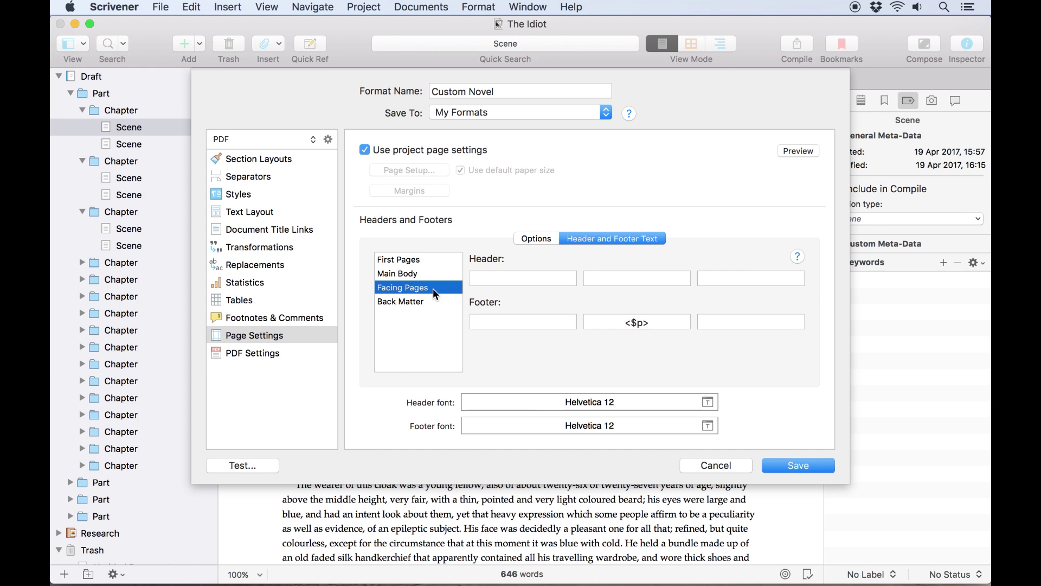
pyautogui.click(508, 280)
pyautogui.write('<$projecttitle>')
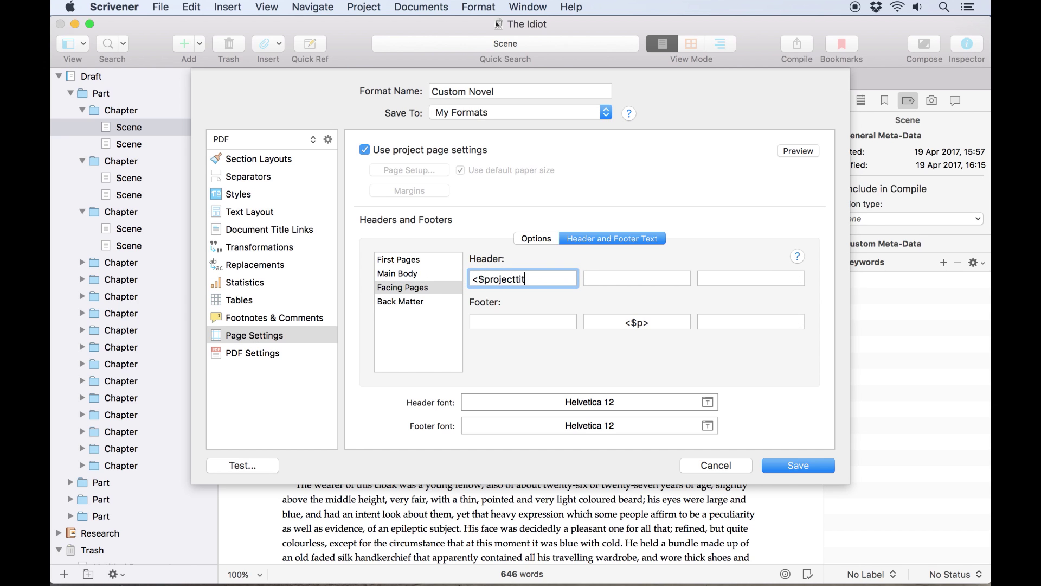
pyautogui.click(670, 328)
pyautogui.click(488, 322)
pyautogui.press('super+v')
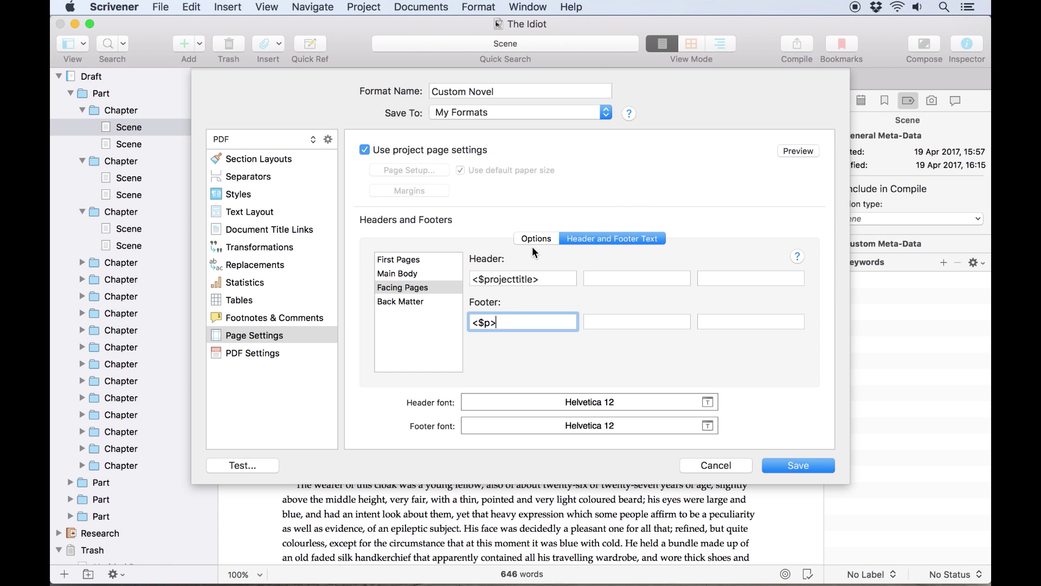
# - Check the placeholder list, then switch off project page settings and choose B-Format Paperback paper
pyautogui.click(571, 7)
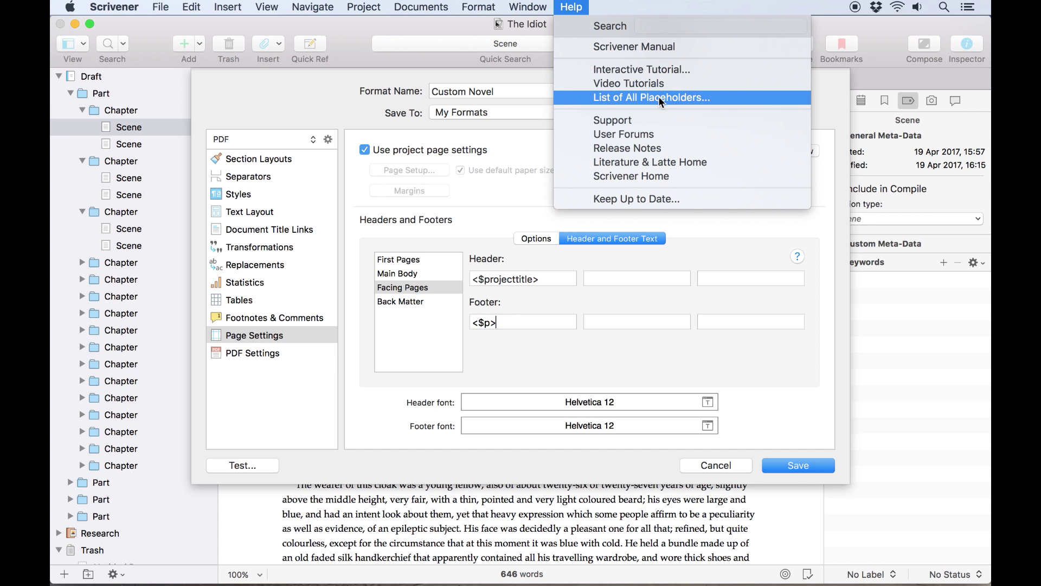
pyautogui.click(658, 97)
pyautogui.click(443, 149)
pyautogui.click(434, 168)
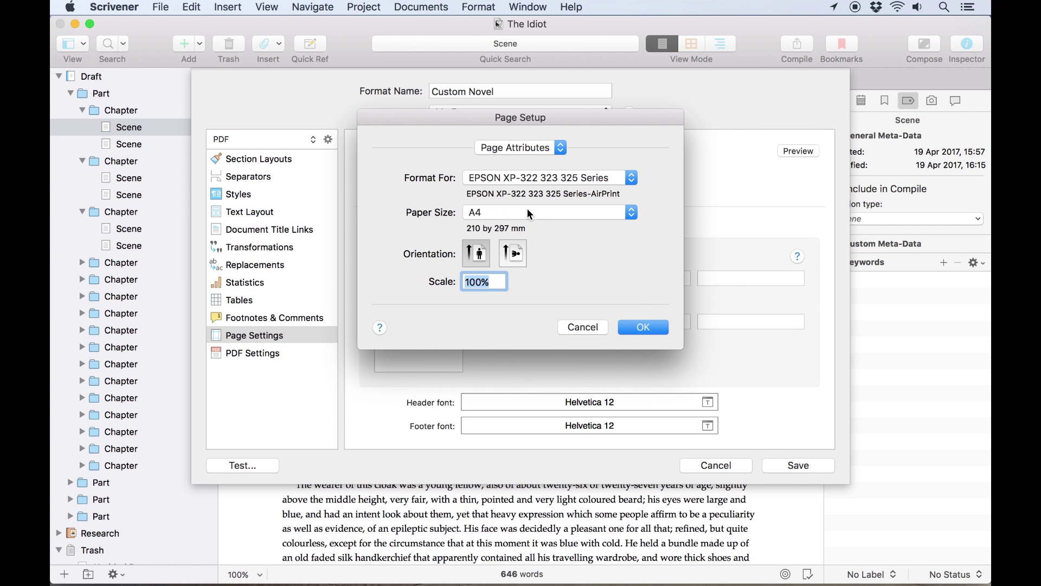
pyautogui.click(527, 212)
pyautogui.click(525, 355)
pyautogui.click(643, 327)
# - Set header and footer font to Times New Roman 10 and preview the page types
pyautogui.click(581, 403)
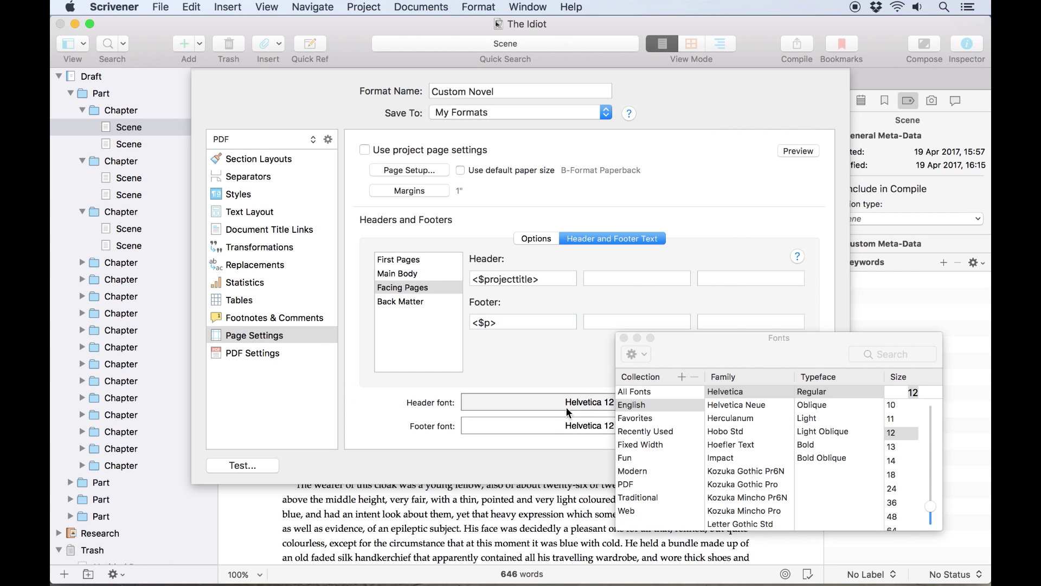
pyautogui.scroll(-15, 748, 461)
pyautogui.click(743, 508)
pyautogui.click(893, 405)
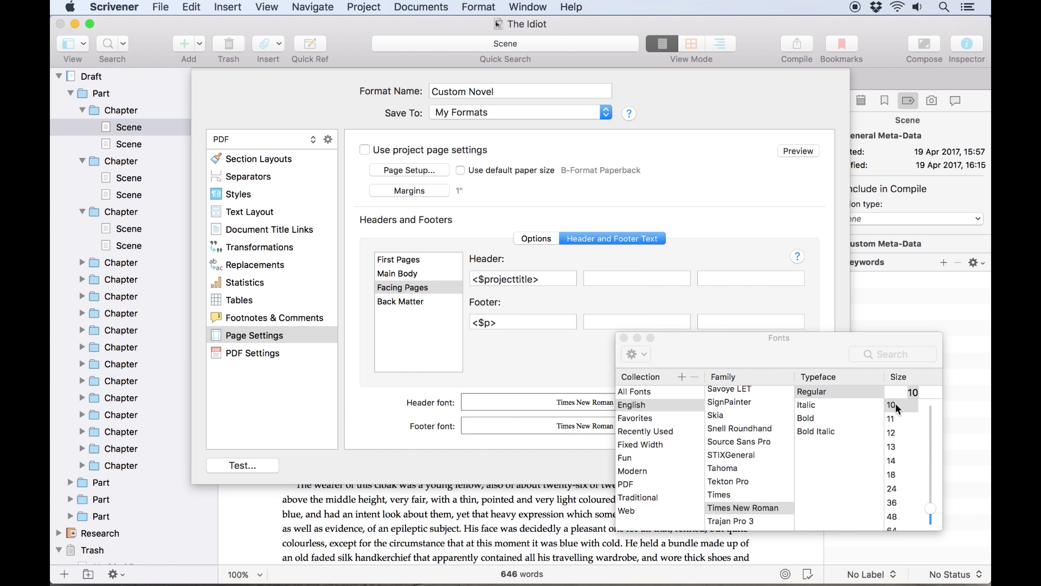
pyautogui.click(624, 338)
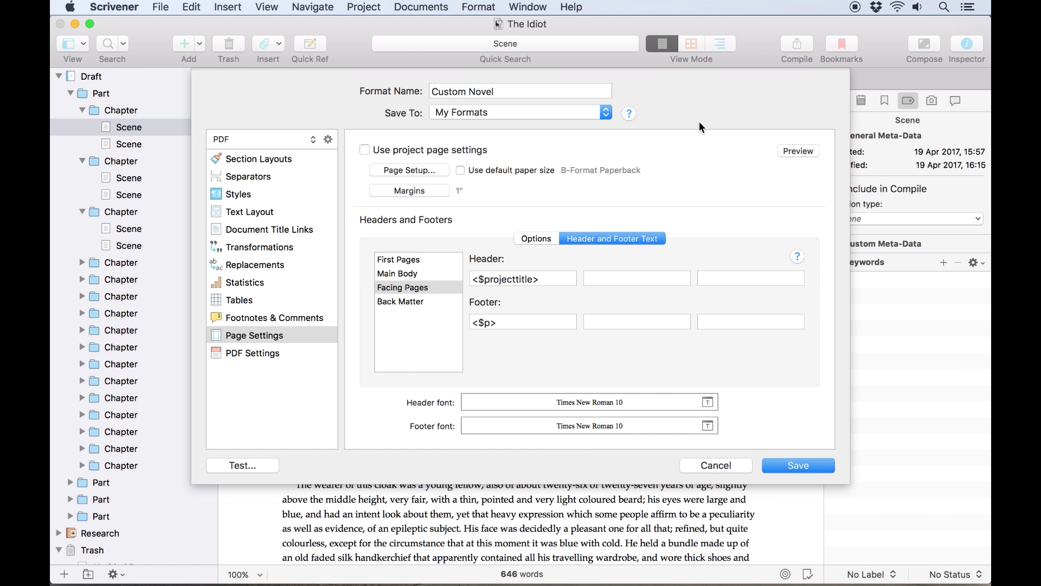
pyautogui.click(801, 152)
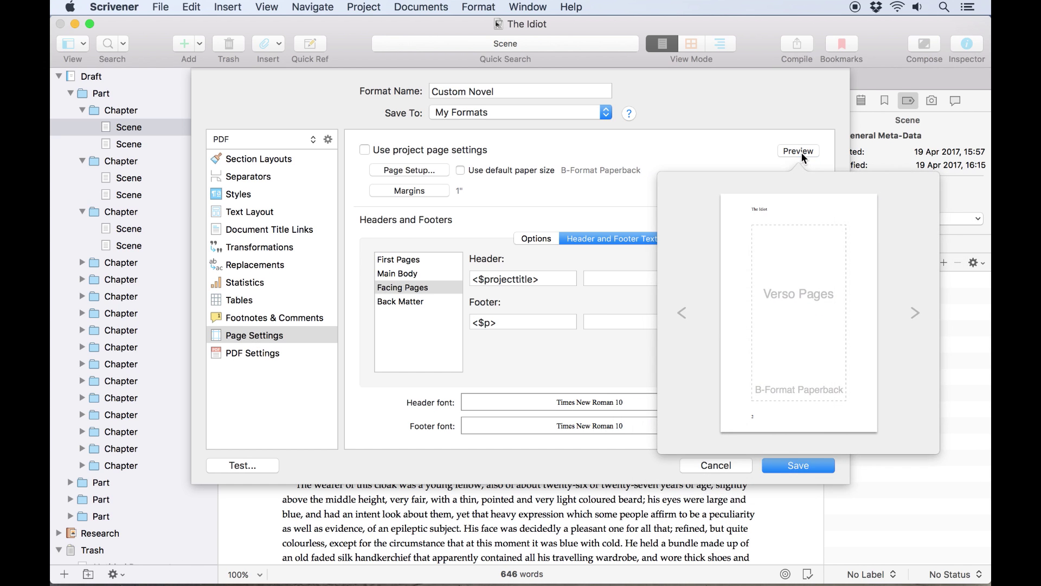
pyautogui.click(913, 312)
pyautogui.click(615, 198)
# - Set all page margins to 0.6", preview again, and save the Custom Novel format
pyautogui.click(431, 188)
pyautogui.press('Tab')
pyautogui.write('0.6')
pyautogui.click(618, 198)
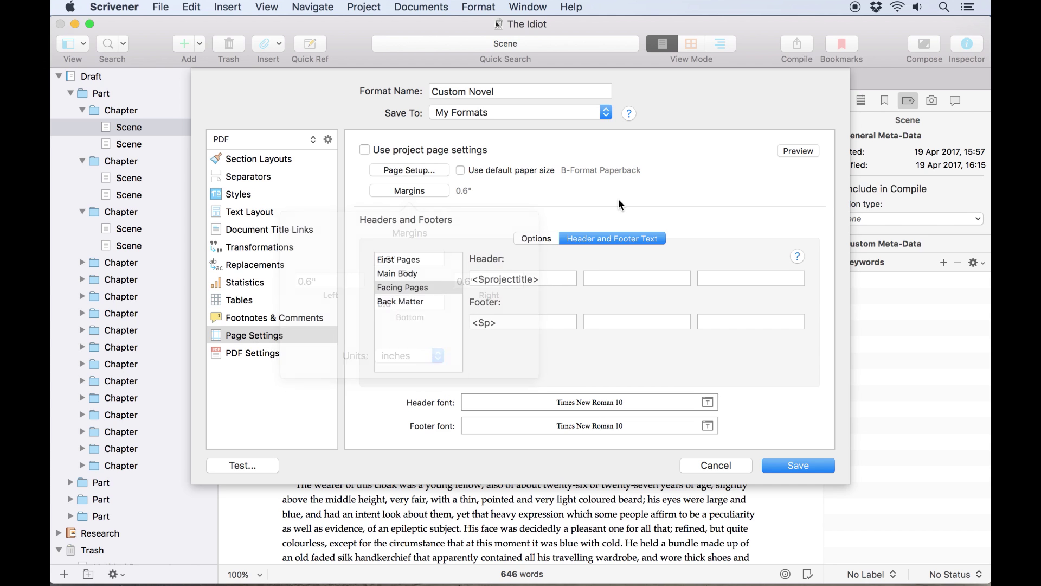
pyautogui.click(788, 152)
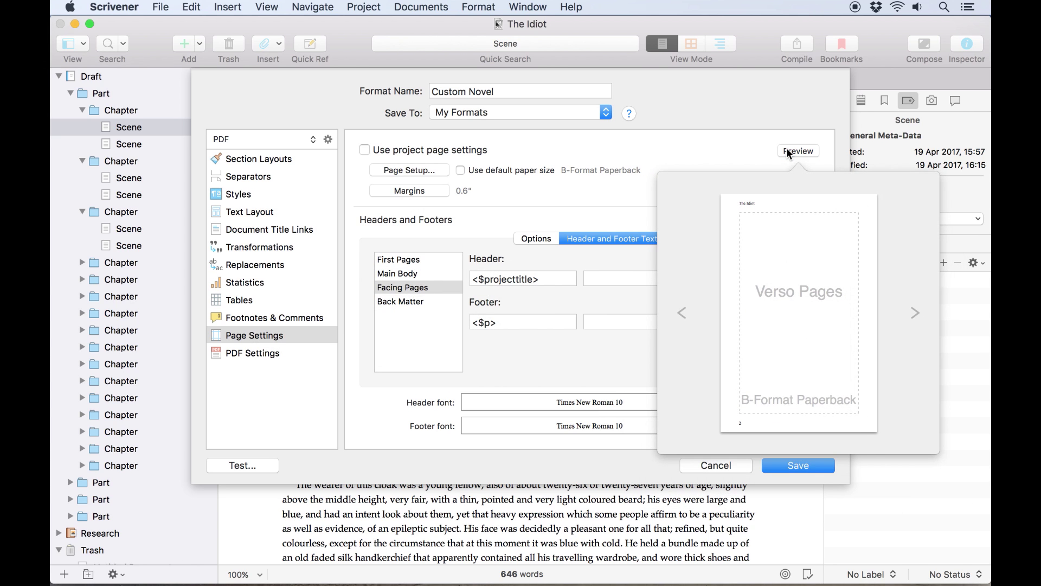
pyautogui.click(699, 135)
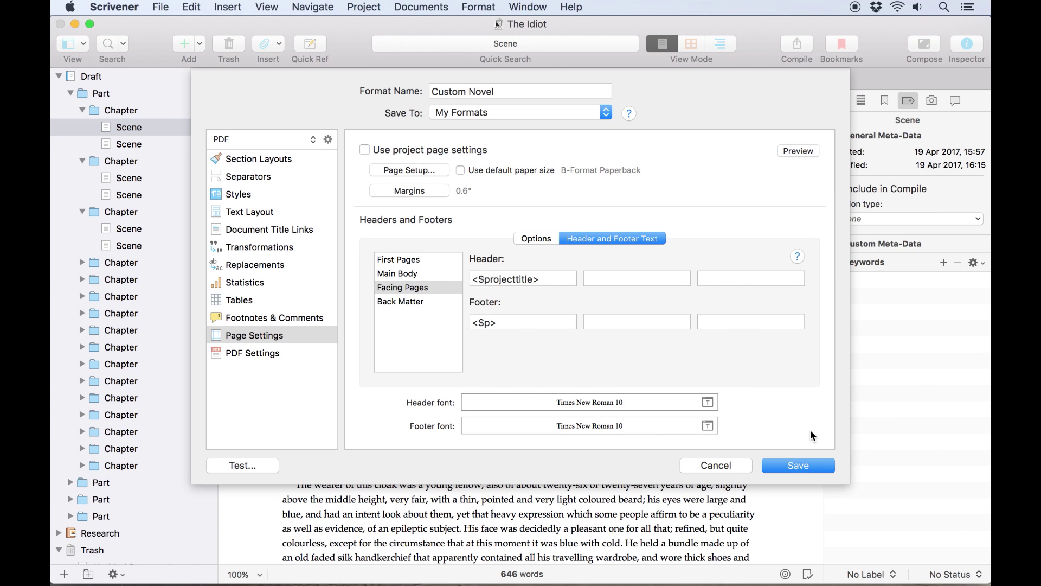
pyautogui.click(799, 465)
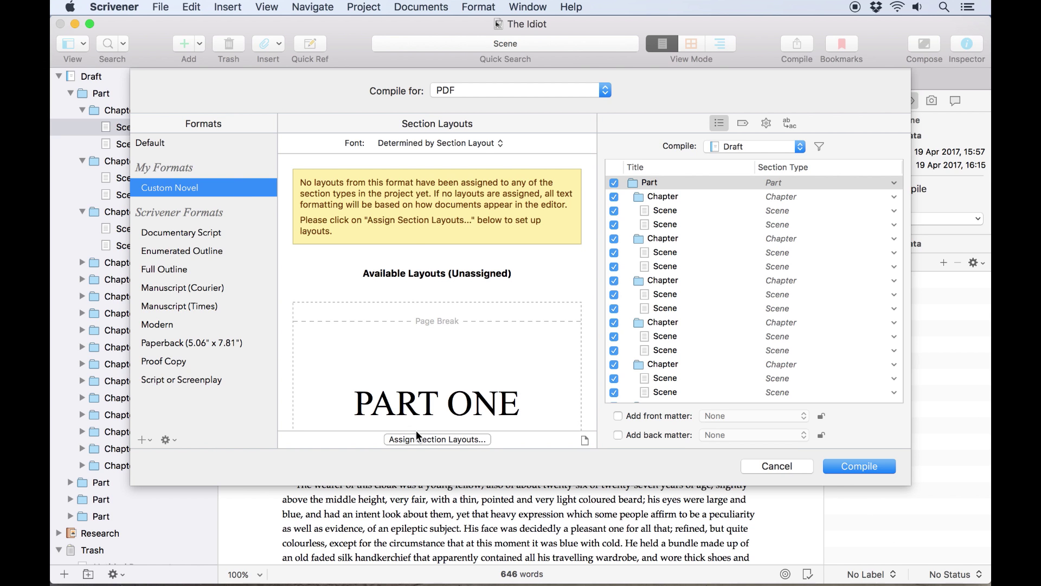
# - Assign the Part section layout, then export 'The Idiot (Custom Novel)' to open in Preview
pyautogui.click(413, 439)
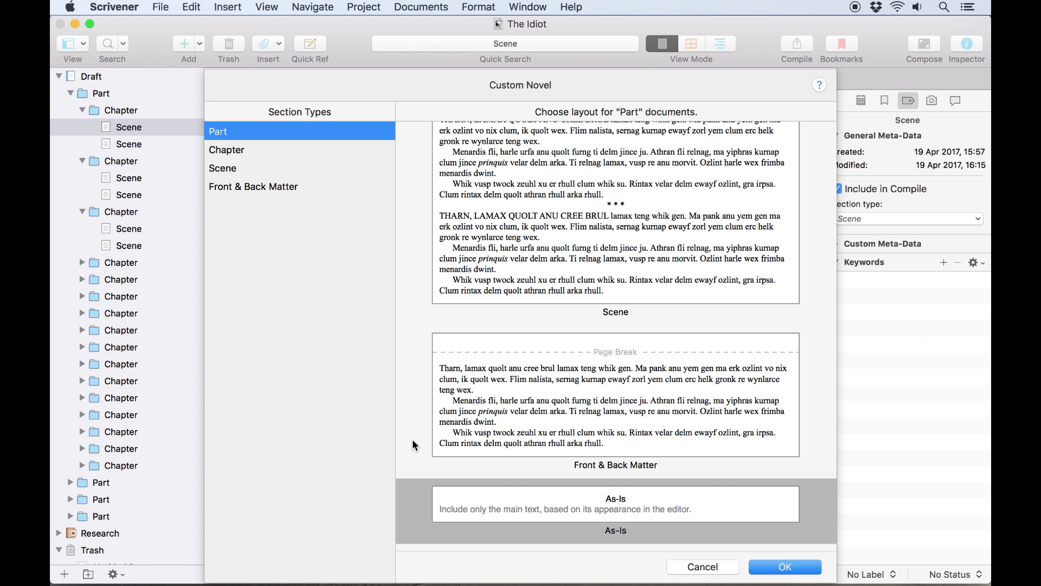
pyautogui.scroll(10, 575, 336)
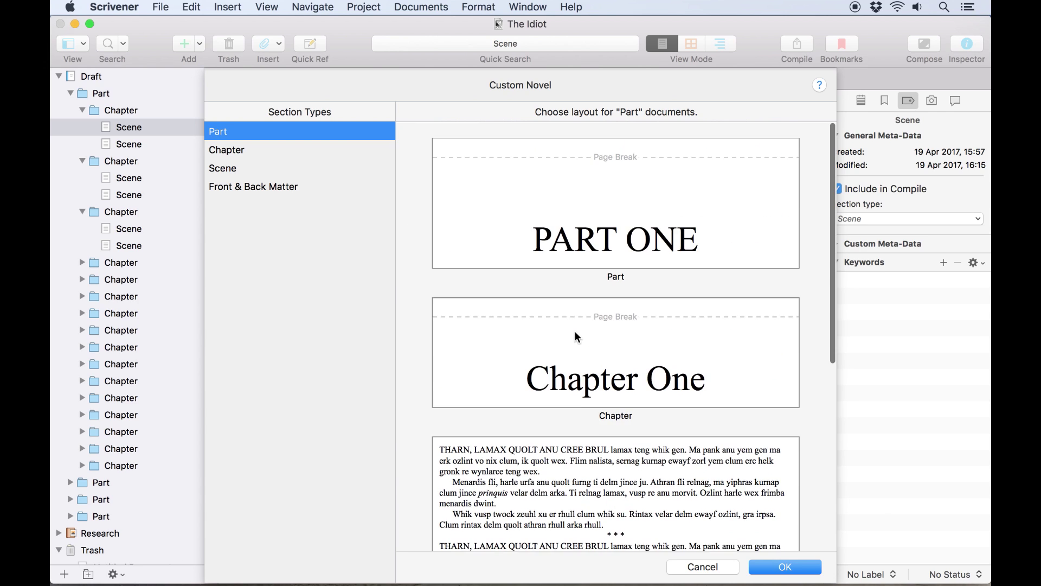
pyautogui.click(567, 233)
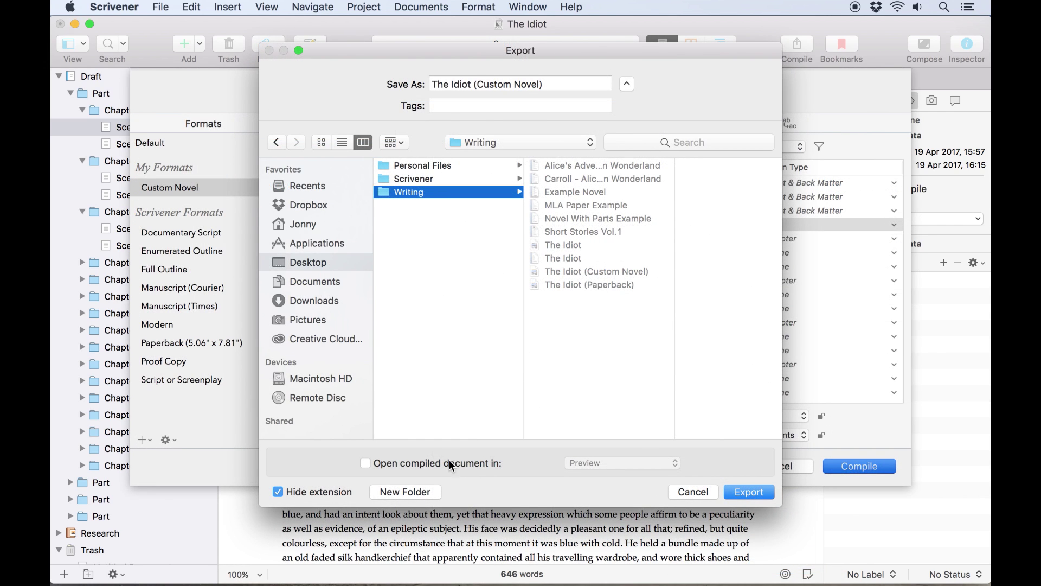
pyautogui.click(449, 461)
pyautogui.click(641, 464)
pyautogui.click(646, 463)
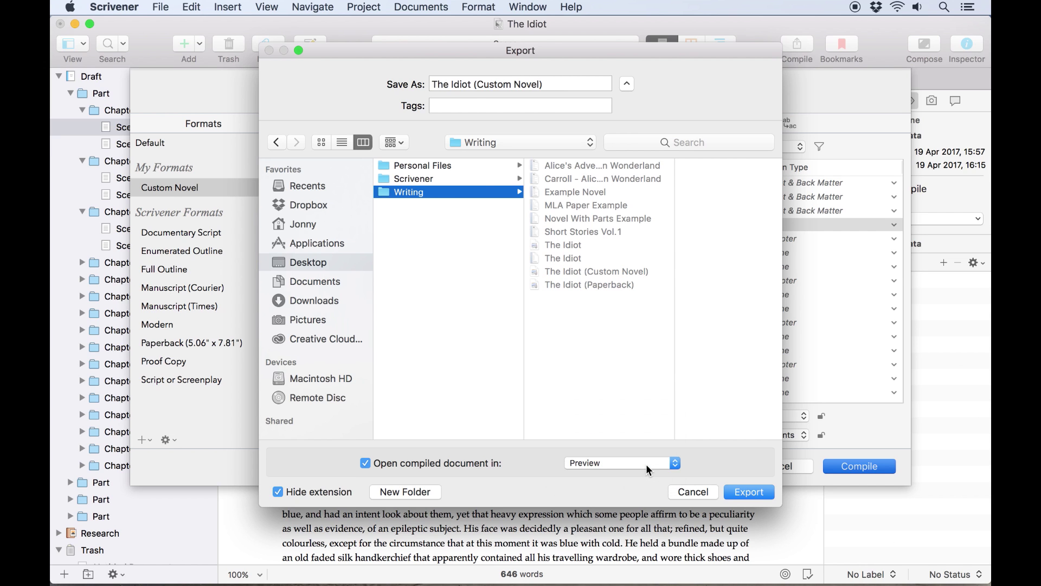
pyautogui.click(749, 492)
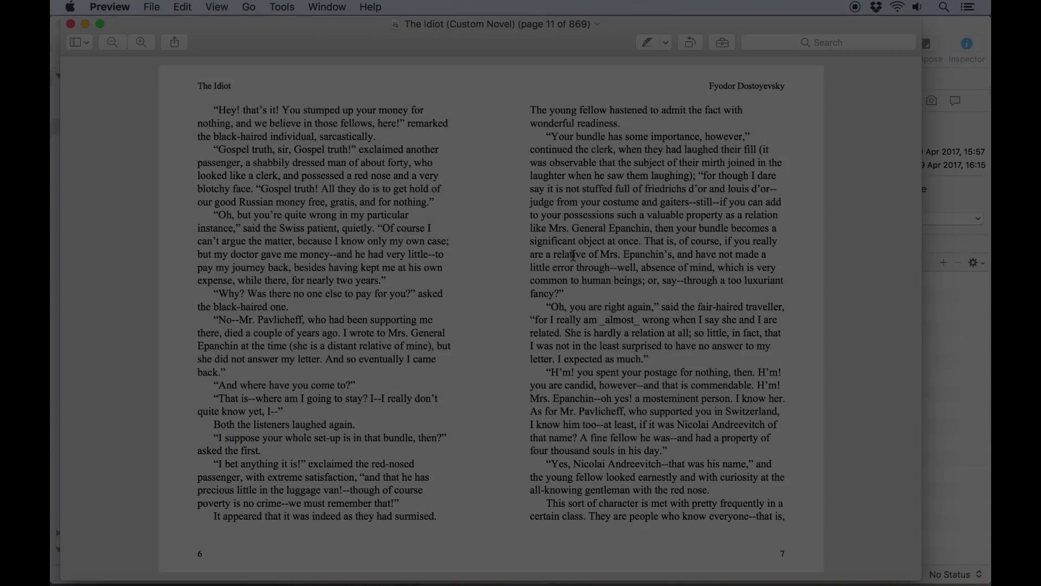
# - Scroll through the PDF's PART 1, Chapter One and body spreads, then select the Alice project
pyautogui.scroll(-10, 573, 255)
pyautogui.scroll(-4, 575, 260)
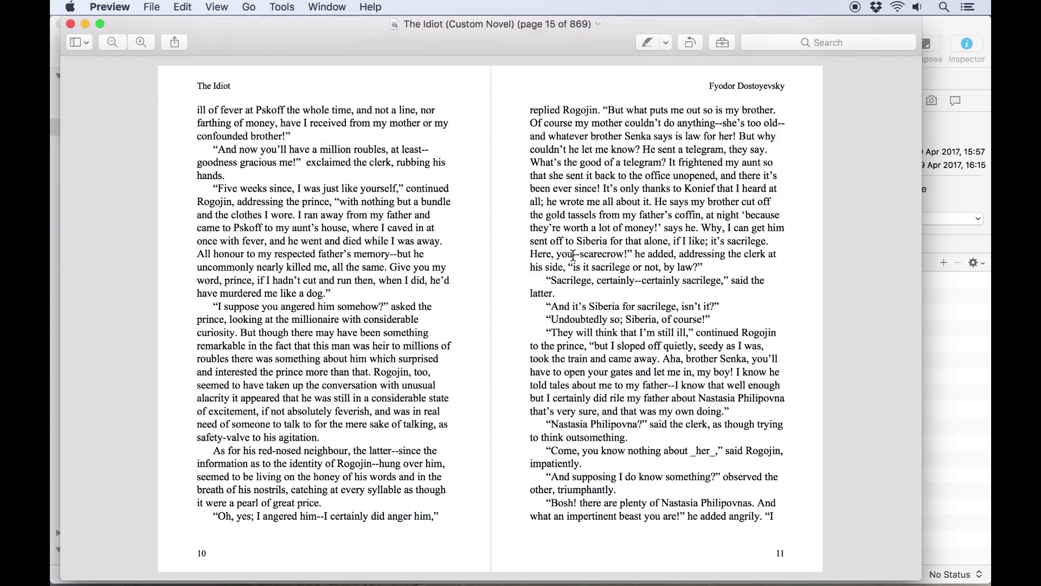
pyautogui.scroll(15, 574, 255)
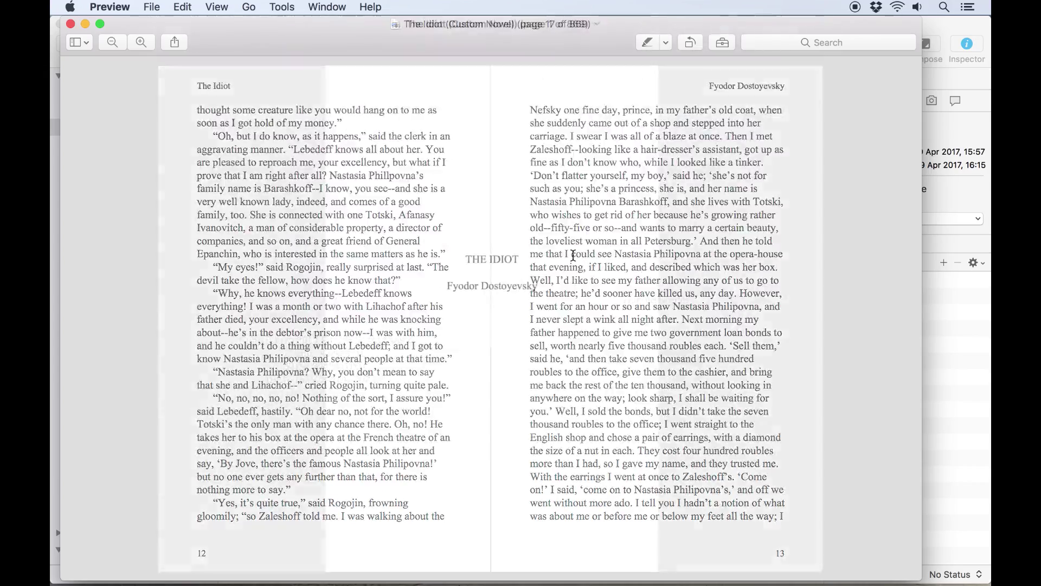
pyautogui.scroll(-2, 573, 255)
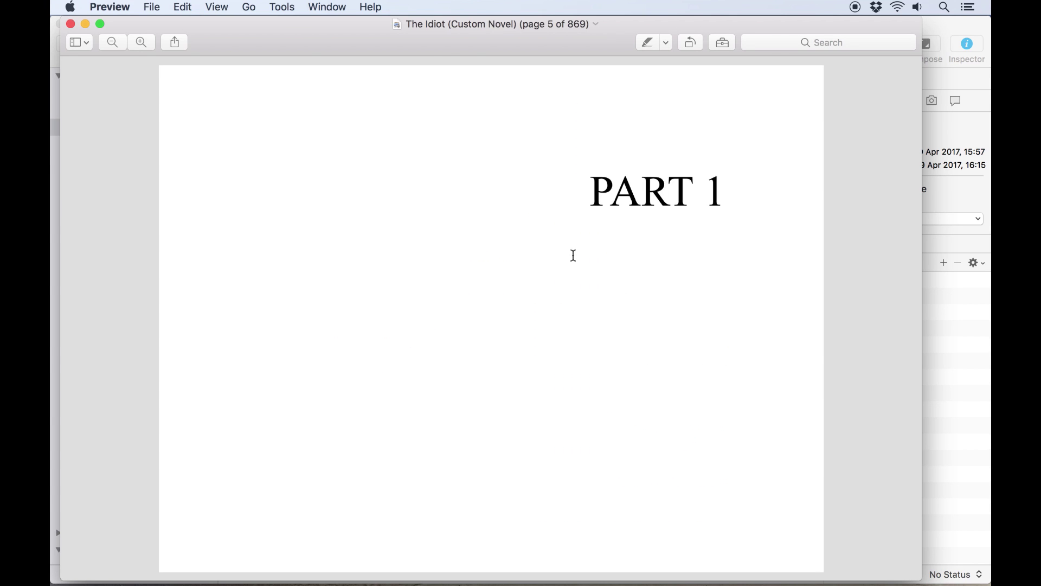
pyautogui.scroll(-2, 573, 255)
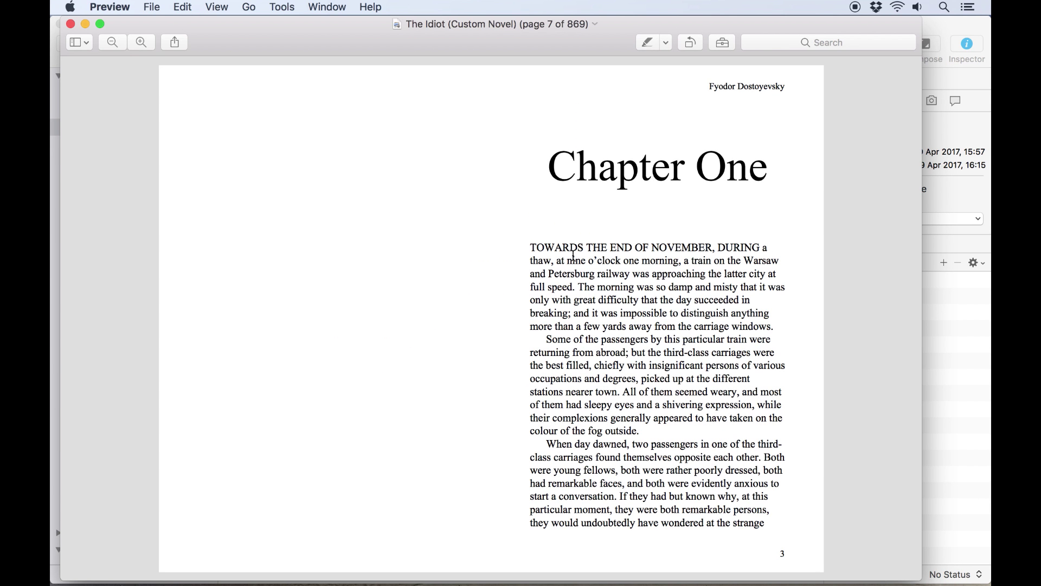
pyautogui.scroll(-4, 573, 255)
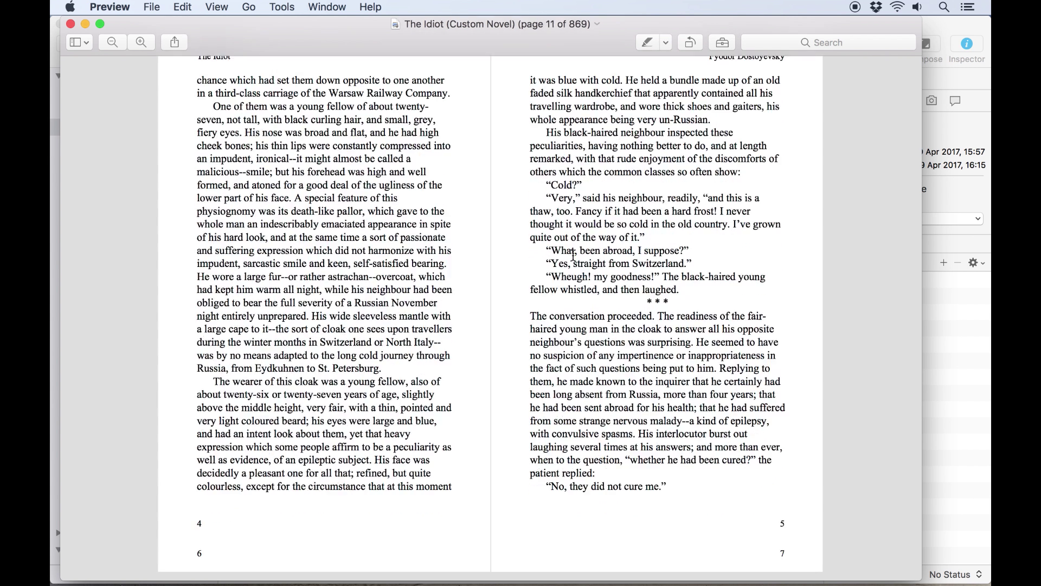
pyautogui.scroll(-2, 574, 255)
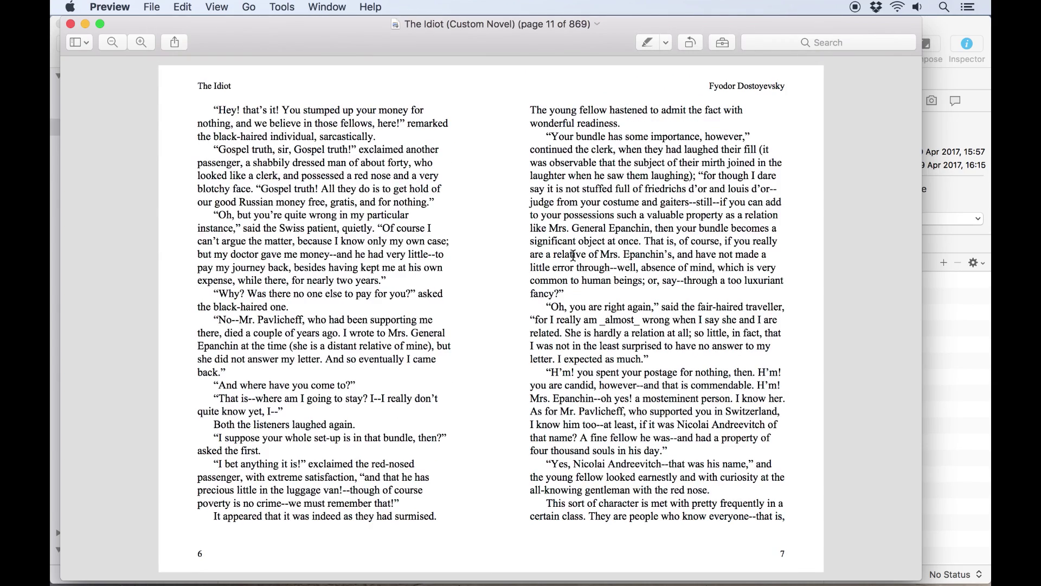
pyautogui.scroll(-2, 573, 255)
pyautogui.scroll(-2, 573, 255)
pyautogui.scroll(-2, 573, 255)
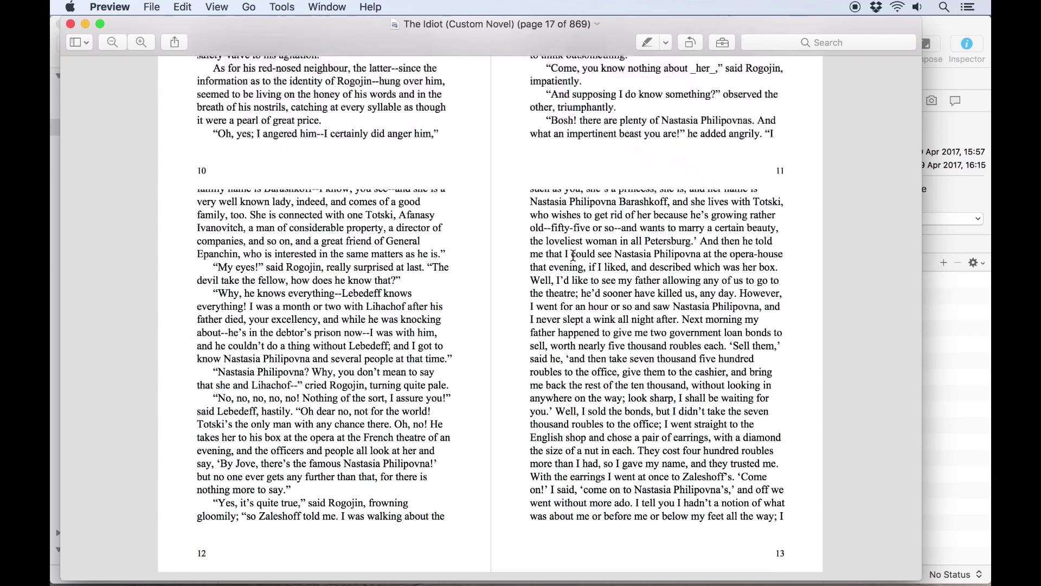
pyautogui.scroll(-2, 573, 255)
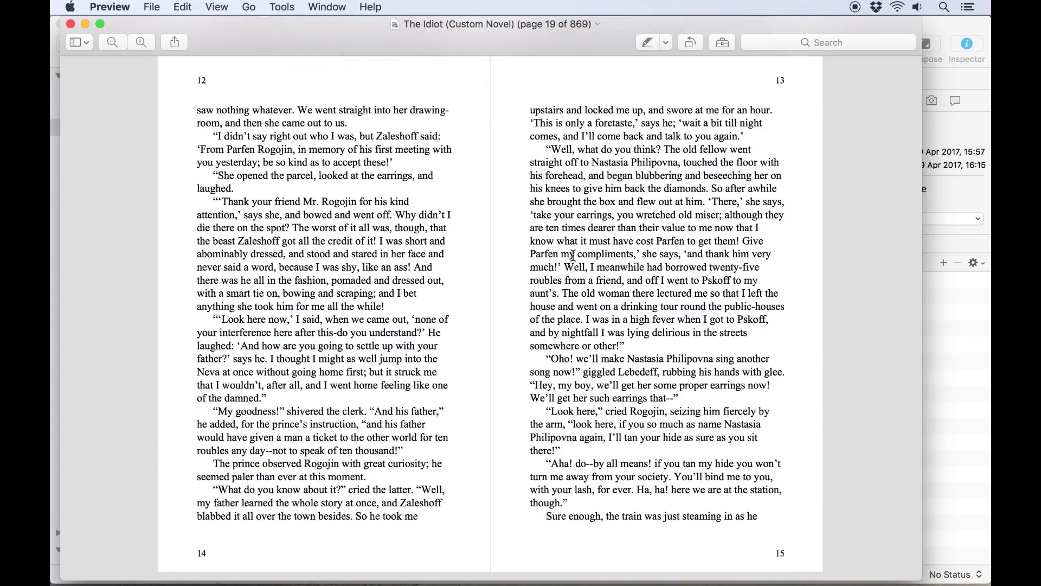
pyautogui.scroll(-2, 573, 255)
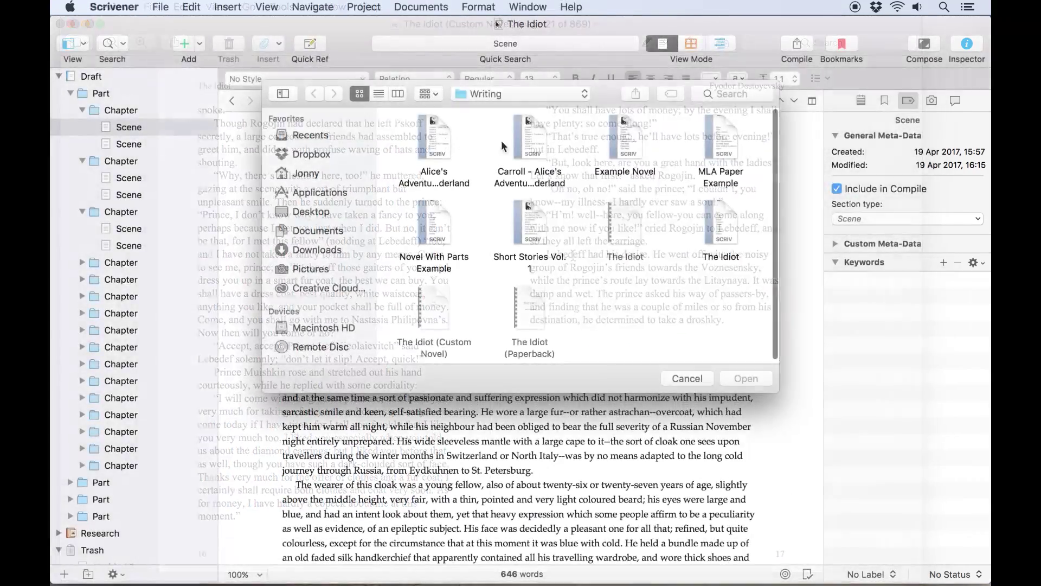
pyautogui.click(528, 144)
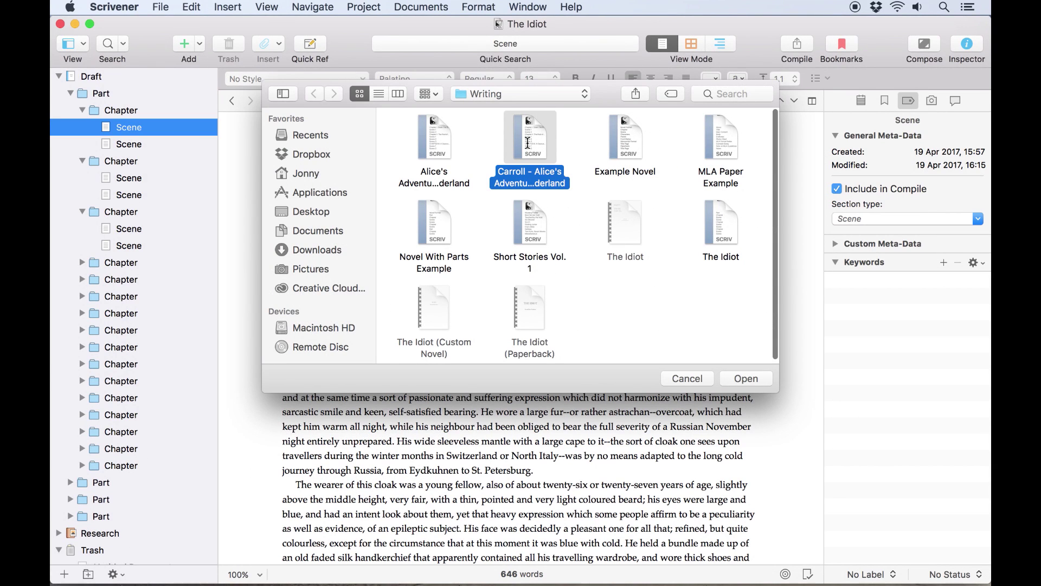
# - Open Alice's Adventures in Wonderland and compile it with Custom Novel, confirming the section layout assignments
pyautogui.doubleClick(546, 145)
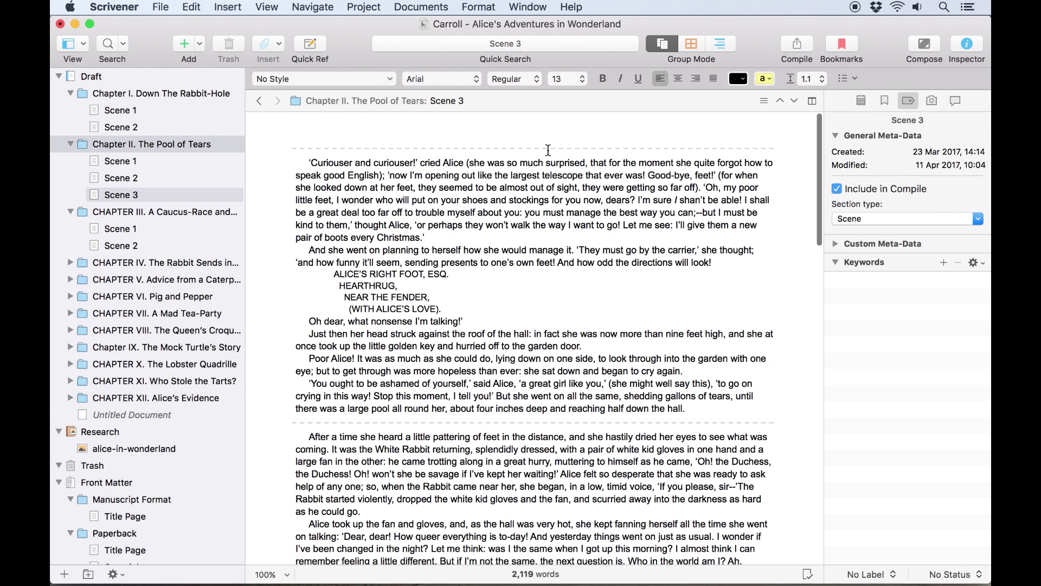
pyautogui.click(162, 6)
pyautogui.click(207, 297)
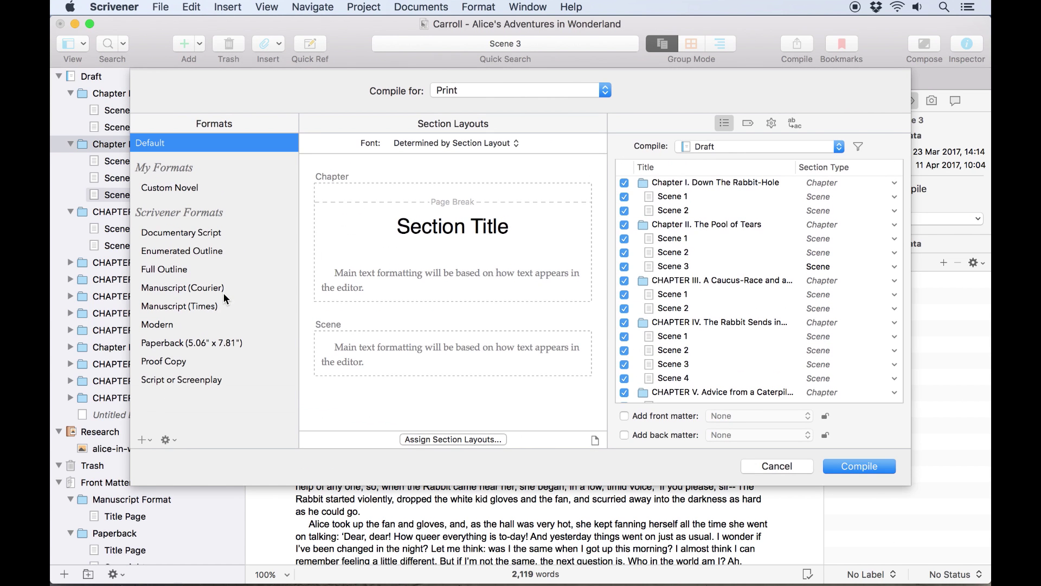
pyautogui.click(193, 187)
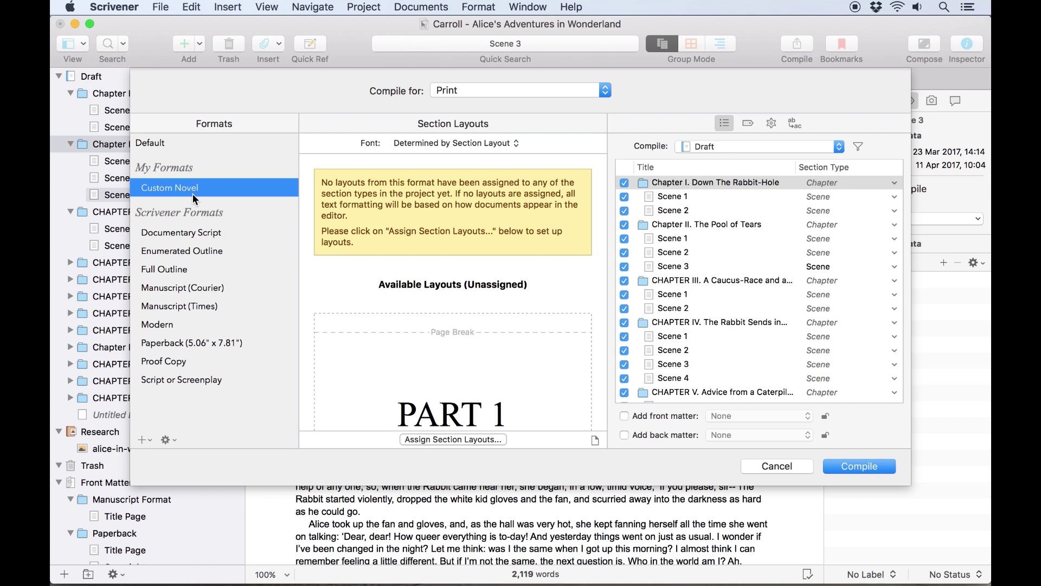
pyautogui.click(423, 440)
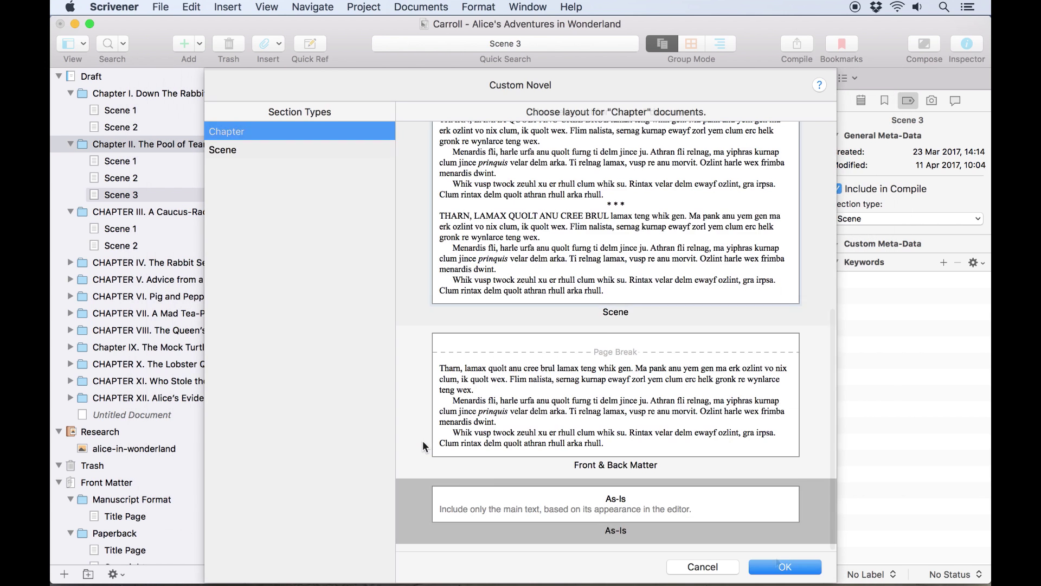
pyautogui.press('Return')
pyautogui.scroll(-3, 544, 267)
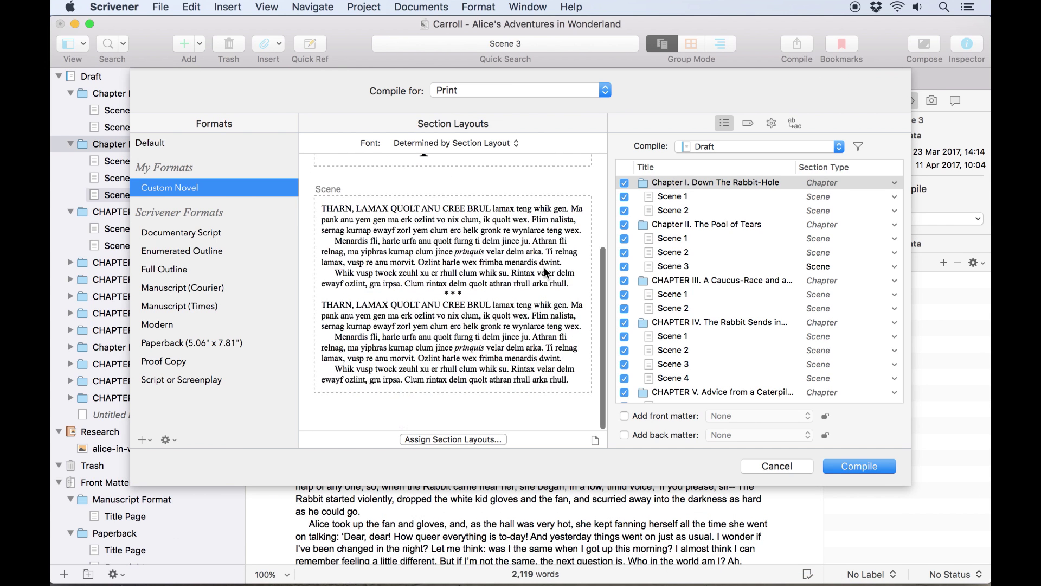
pyautogui.scroll(3, 545, 267)
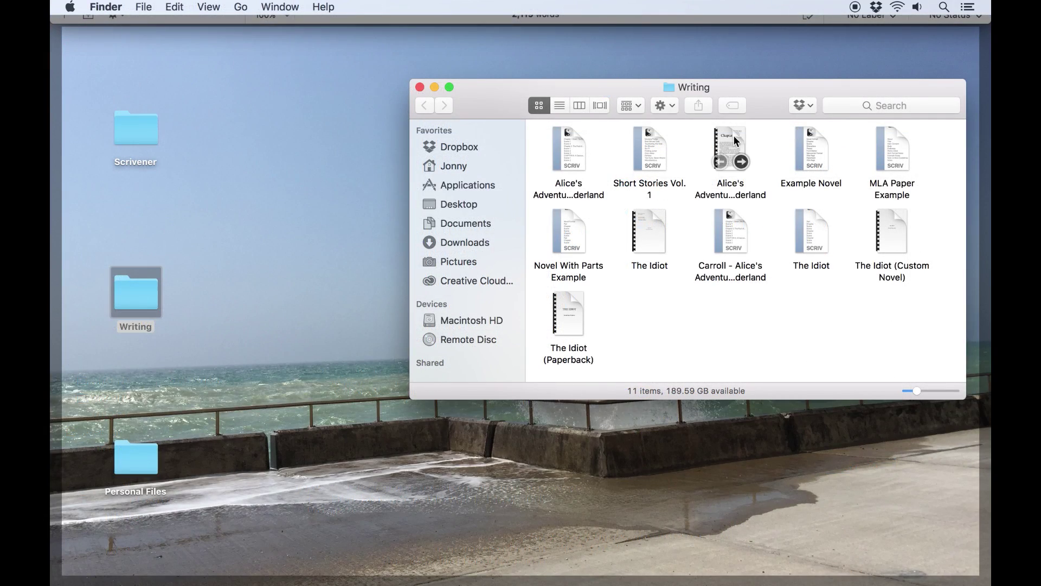
# - Open the Alice's Adventures in Wonderland PDF and scroll its Chapter One and body pages
pyautogui.click(735, 132)
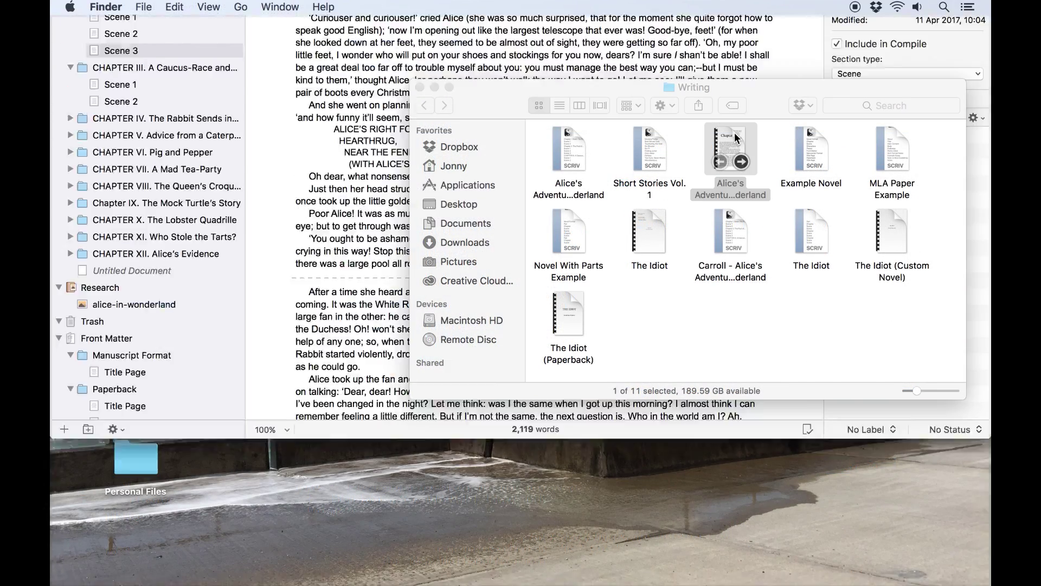
pyautogui.doubleClick(735, 132)
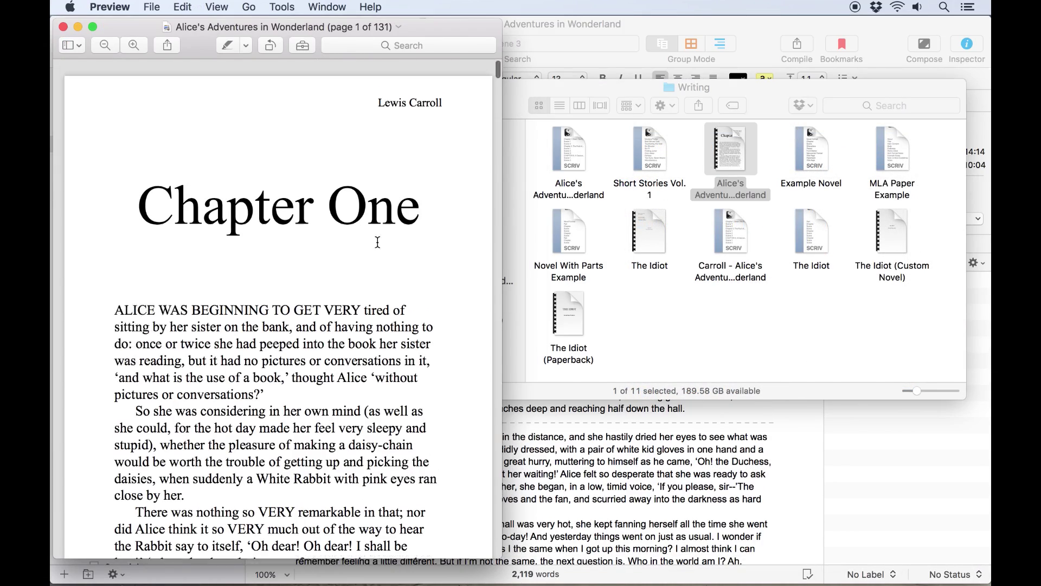
pyautogui.scroll(-15, 378, 242)
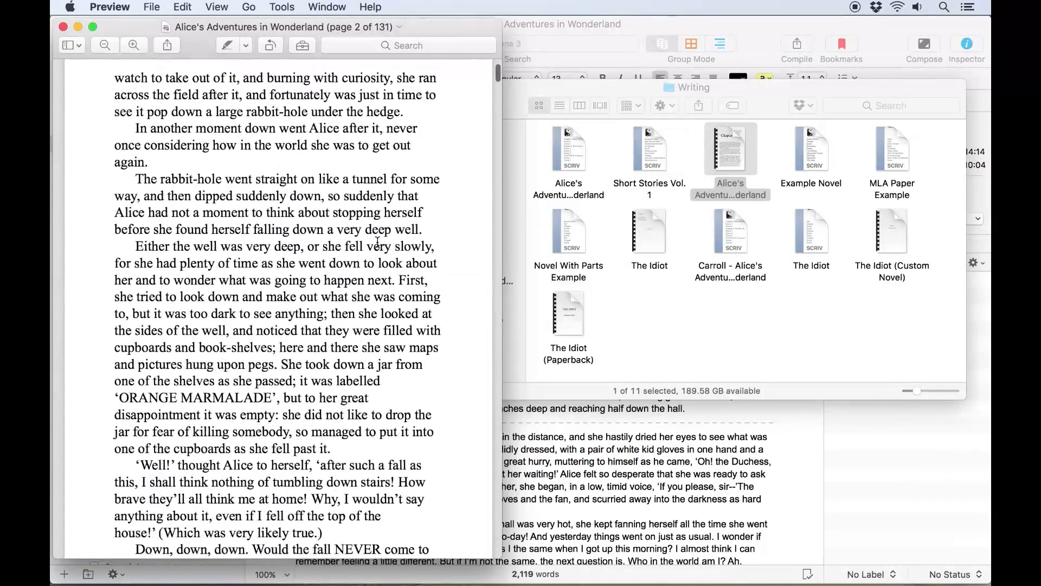
pyautogui.scroll(-7, 378, 242)
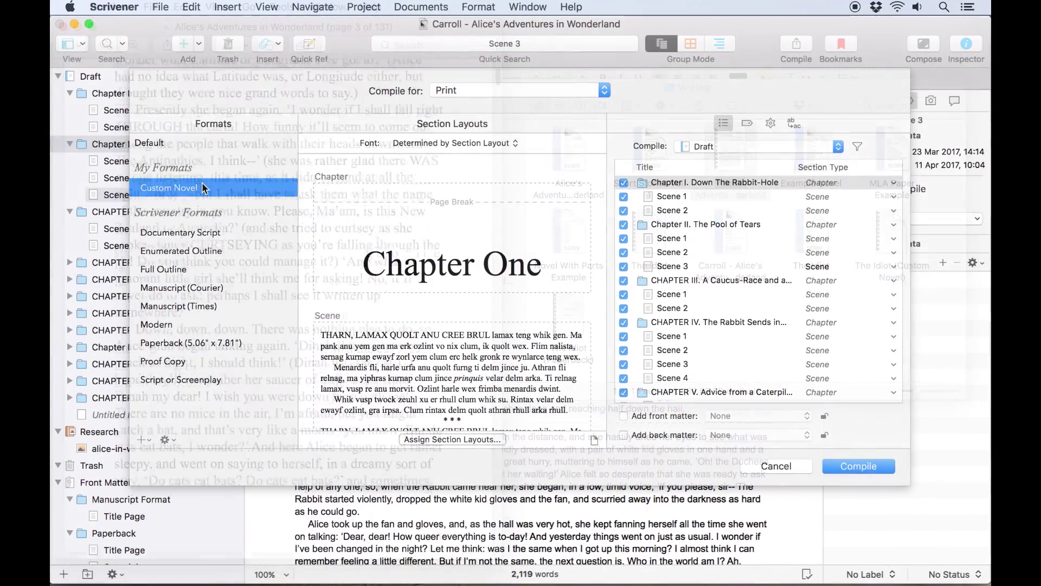
pyautogui.rightClick(203, 187)
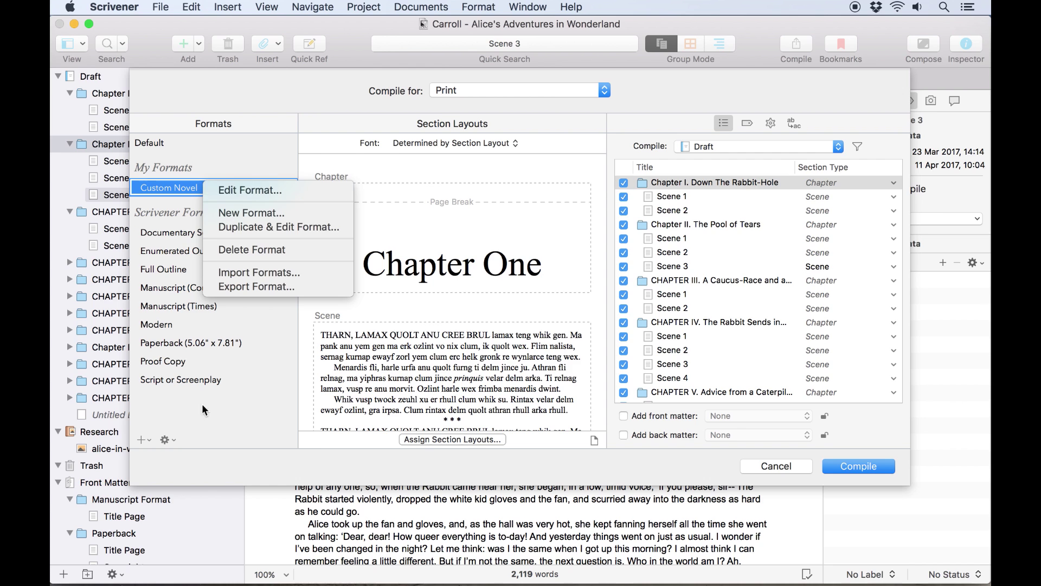
pyautogui.click(174, 442)
pyautogui.click(168, 440)
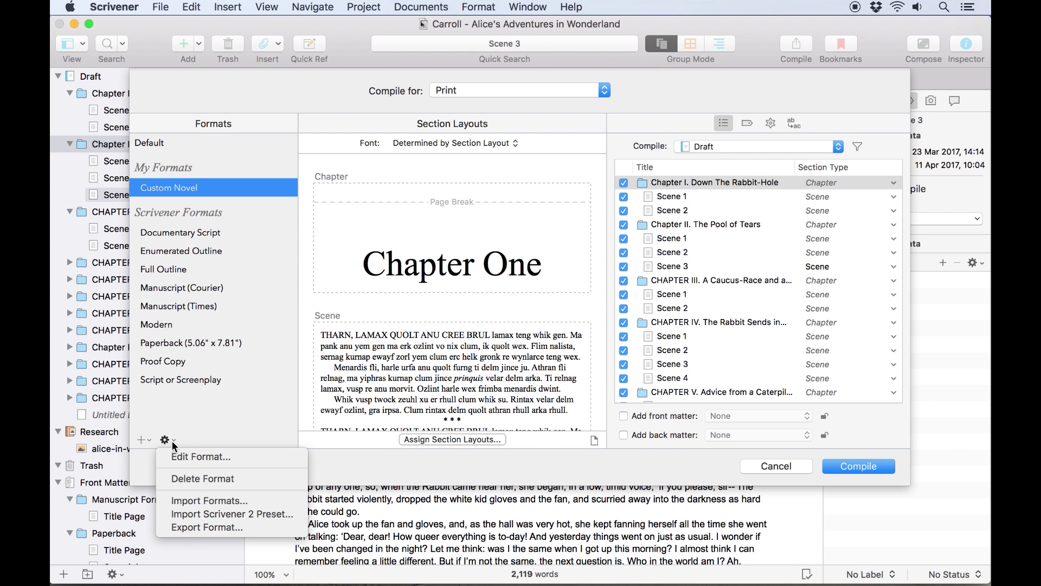
pyautogui.click(200, 457)
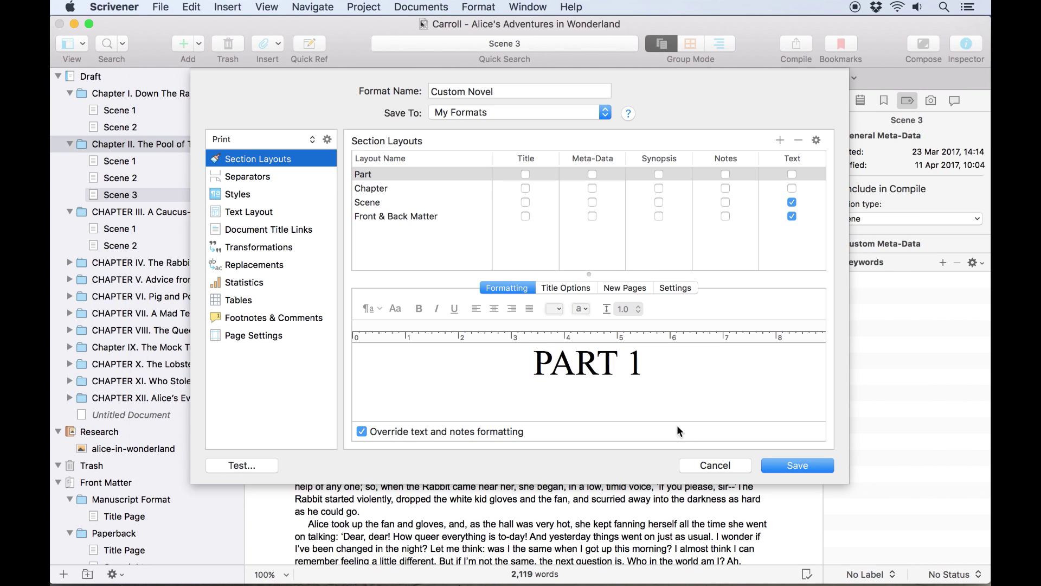
pyautogui.click(718, 465)
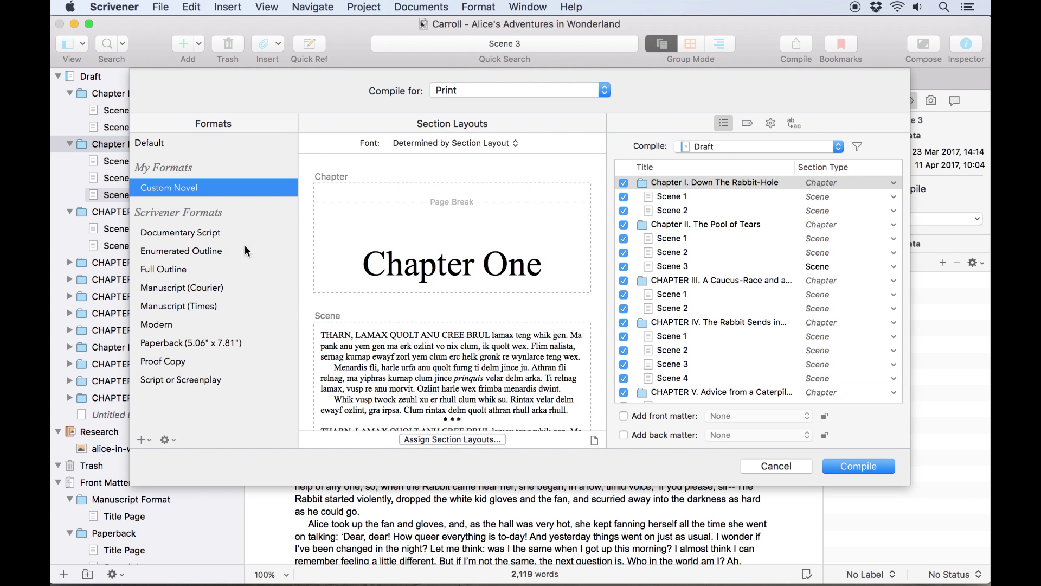
pyautogui.rightClick(205, 233)
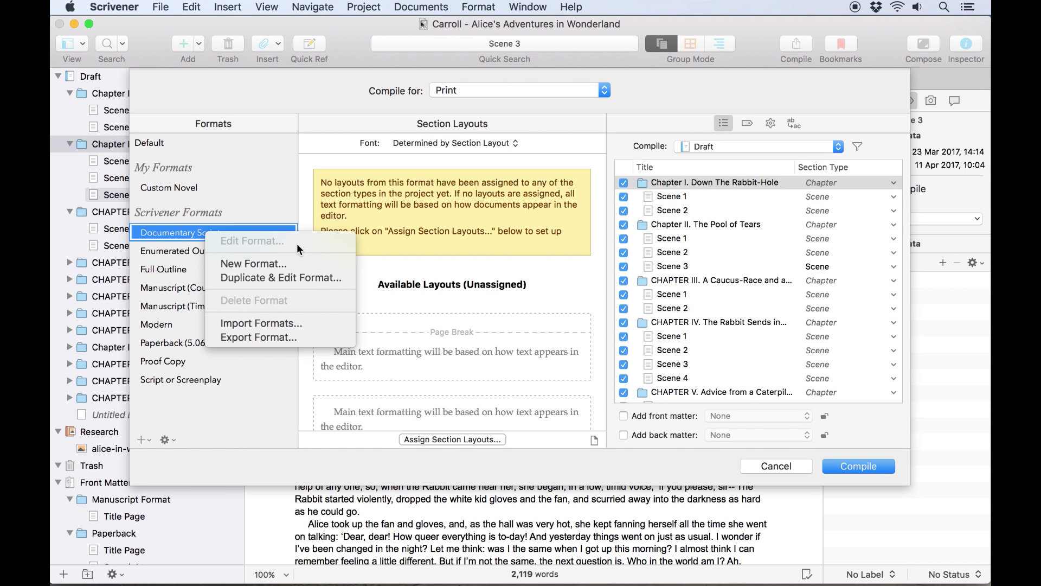
pyautogui.click(281, 277)
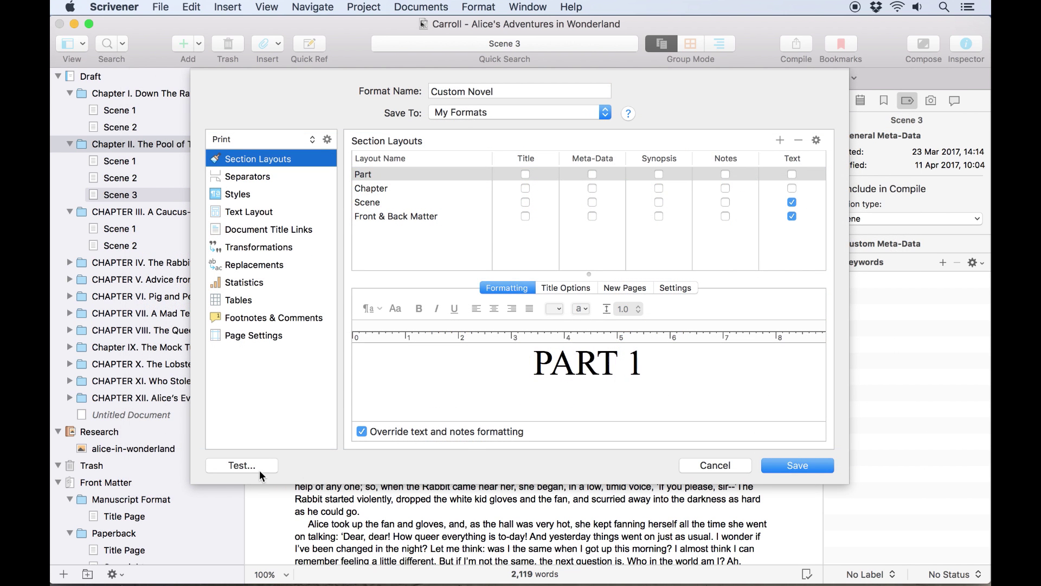
pyautogui.click(258, 467)
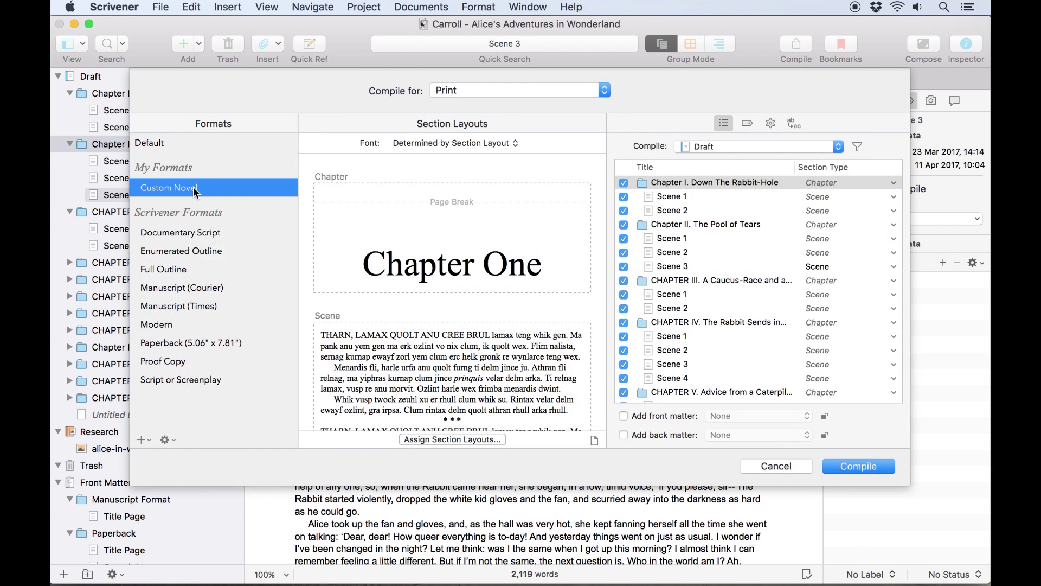
# - Dismiss the Custom Novel context menu and use the Formats gear menu to reach Export Format…
pyautogui.rightClick(193, 186)
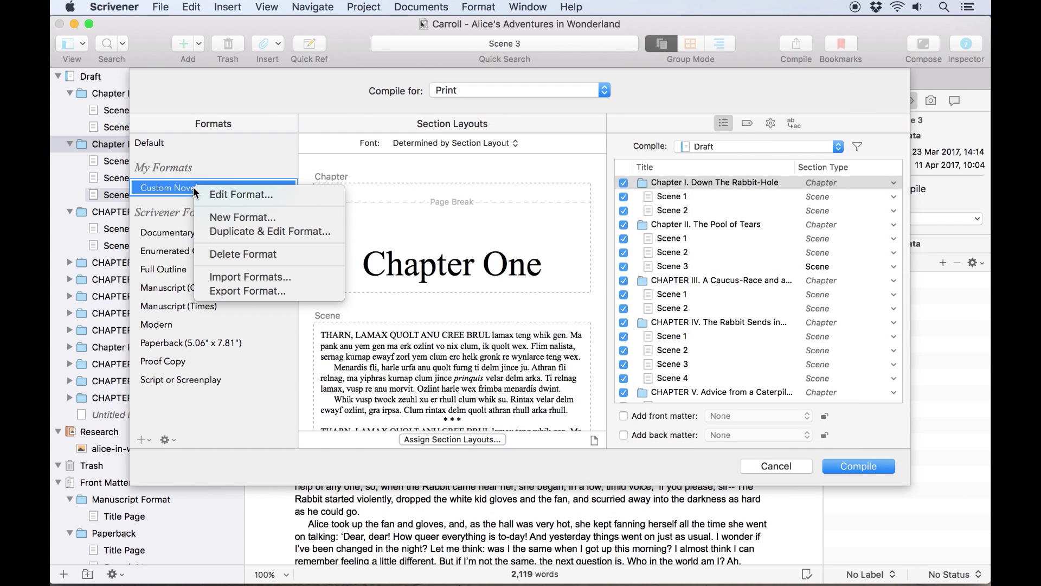
pyautogui.click(245, 428)
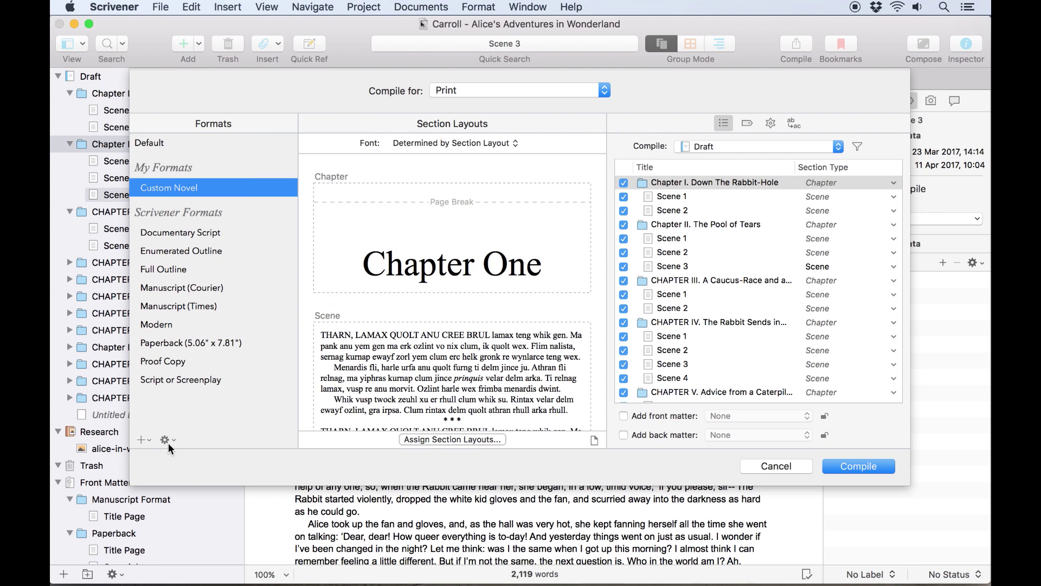
pyautogui.click(168, 443)
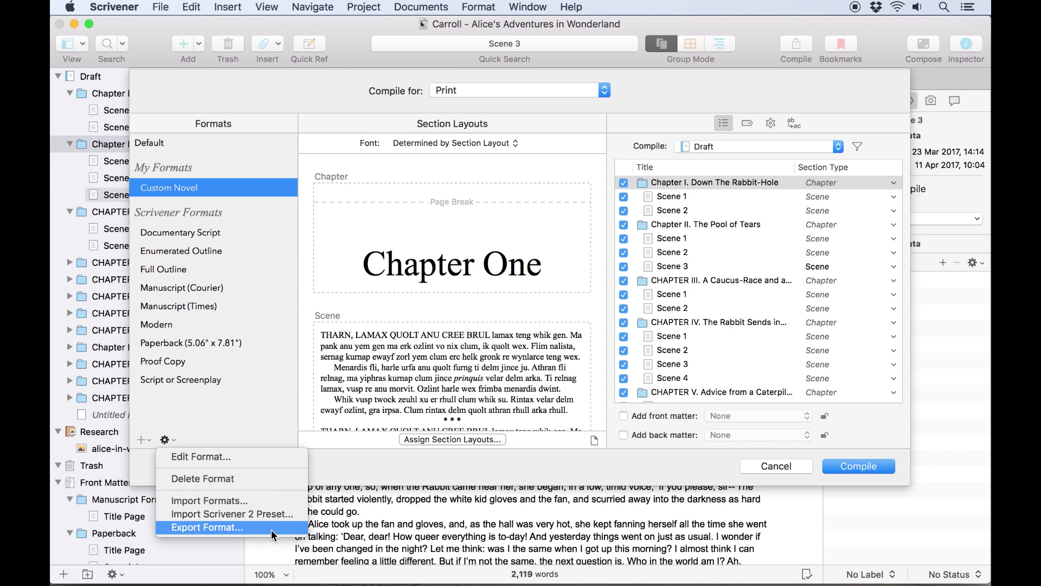